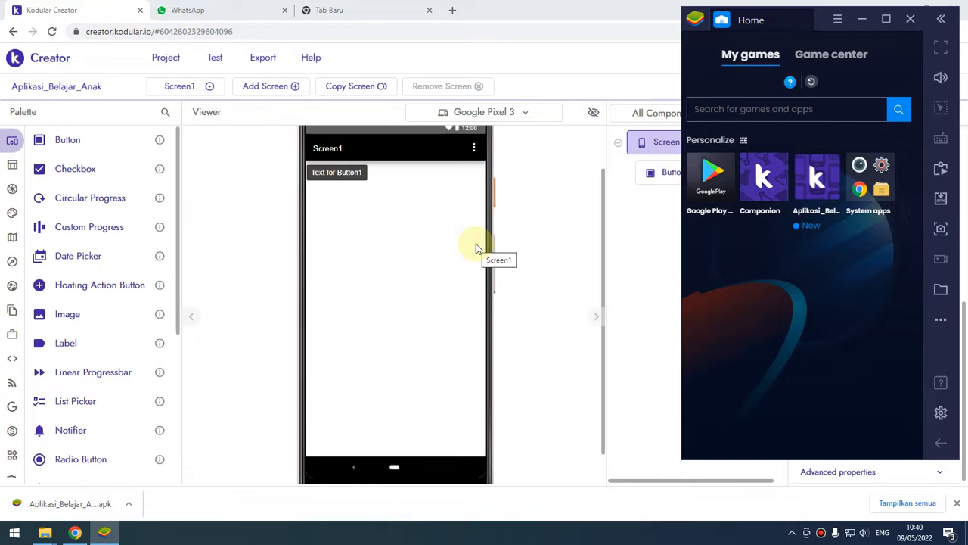
click(212, 61)
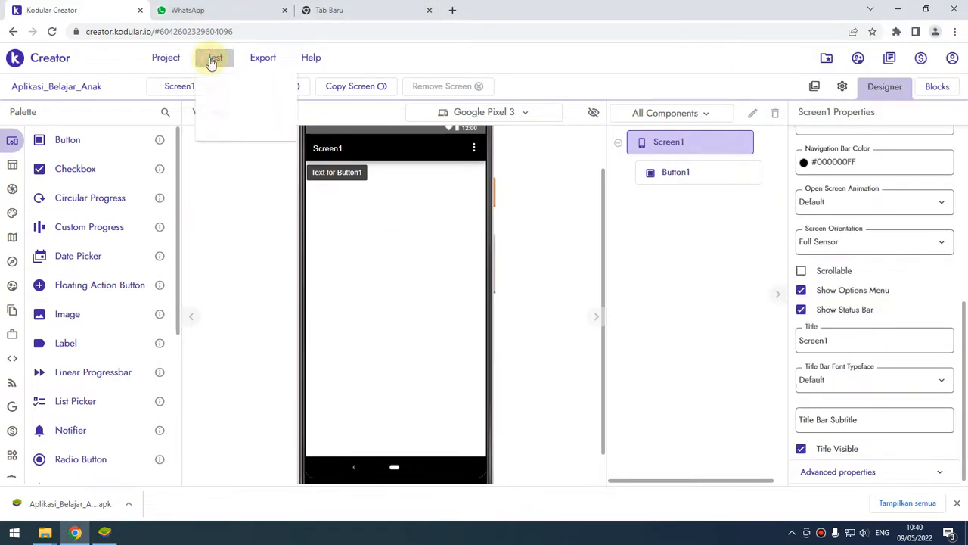
click(208, 80)
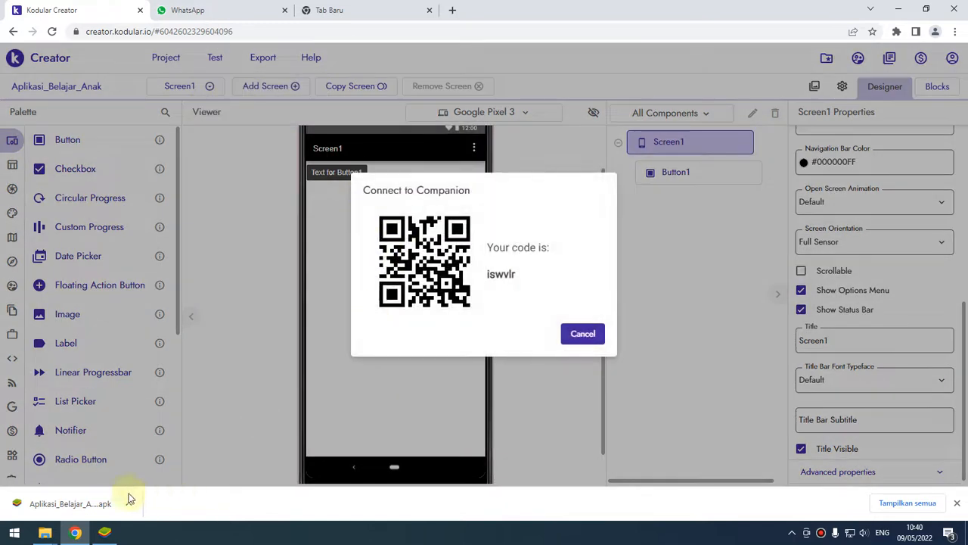
click(106, 532)
click(764, 172)
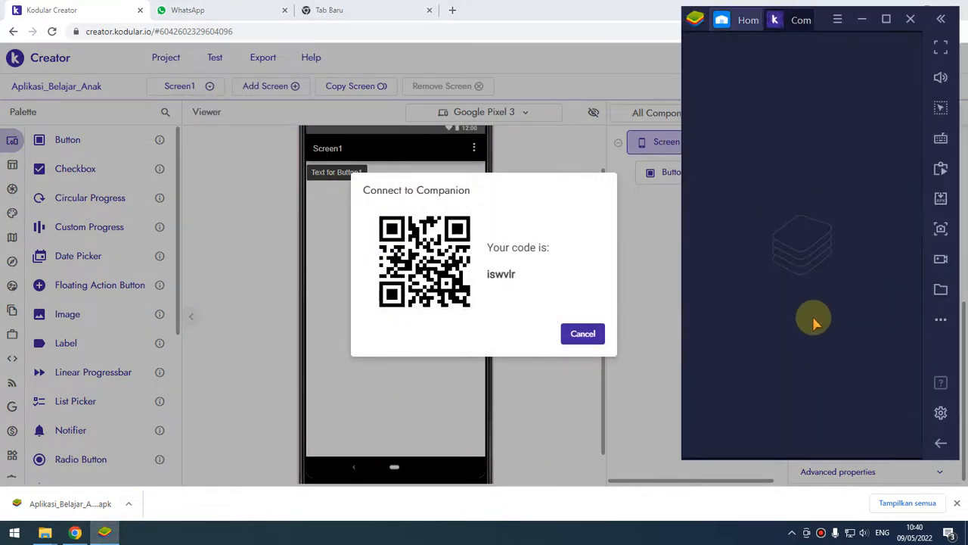
click(810, 19)
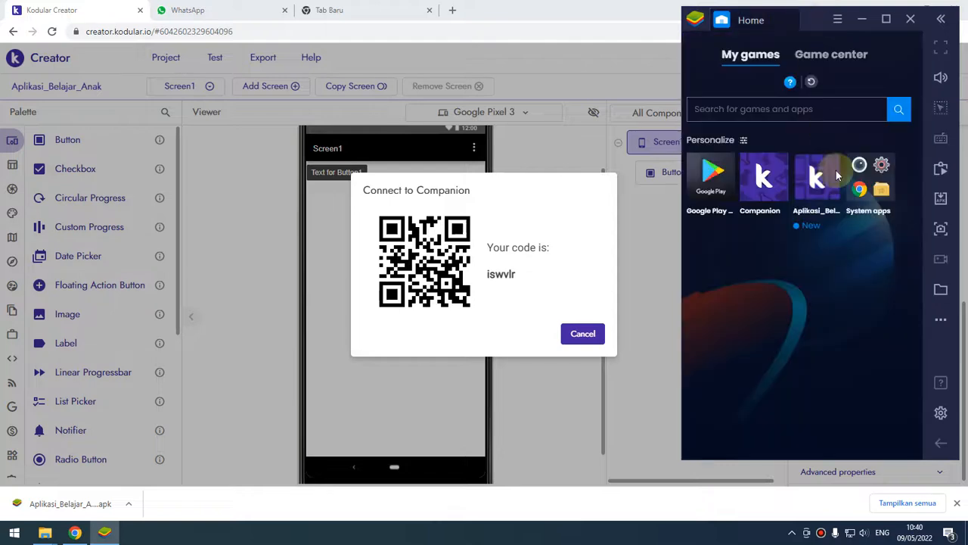
- Run the installed Aplikasi_Belajar_Anak app in the BlueStacks emulator, test its Button1, and dismiss Kodular's companion connection dialog
click(836, 170)
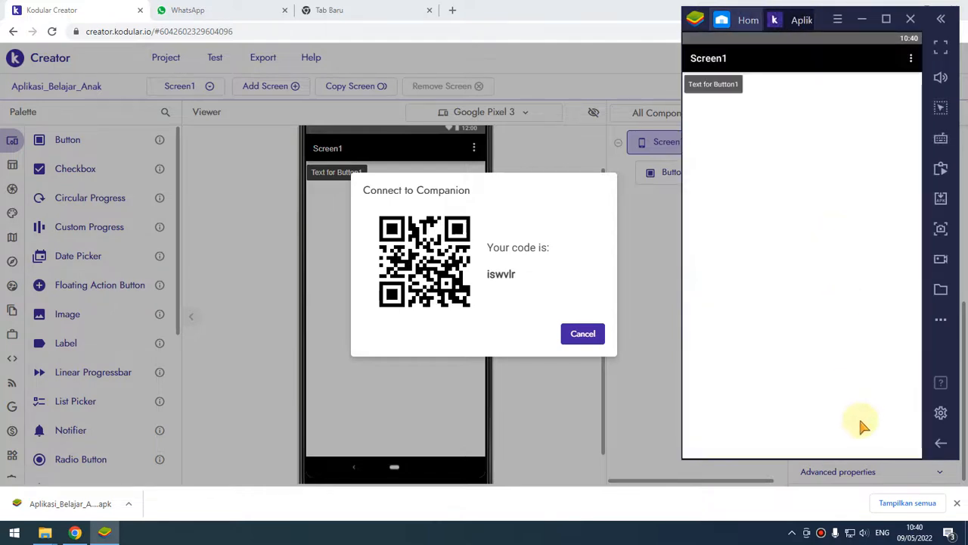
click(724, 85)
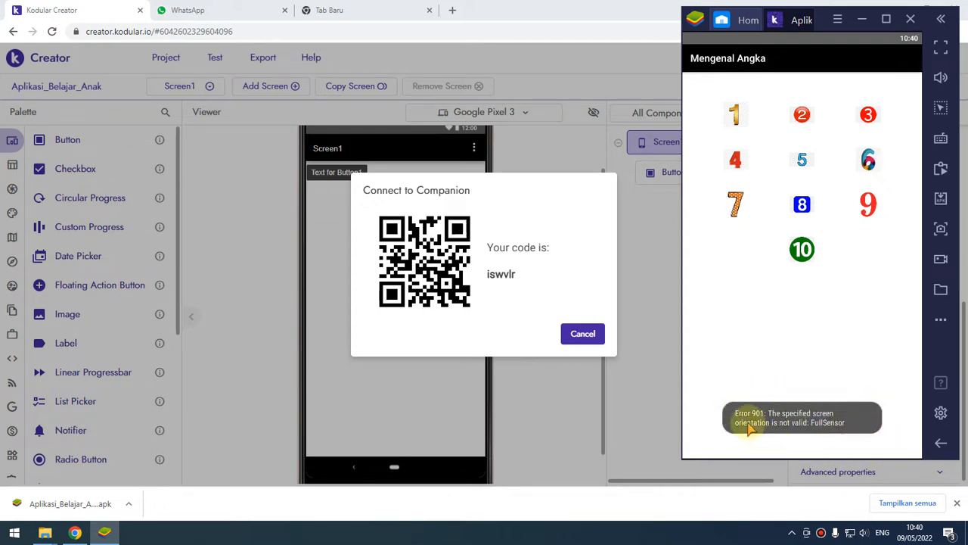
click(584, 335)
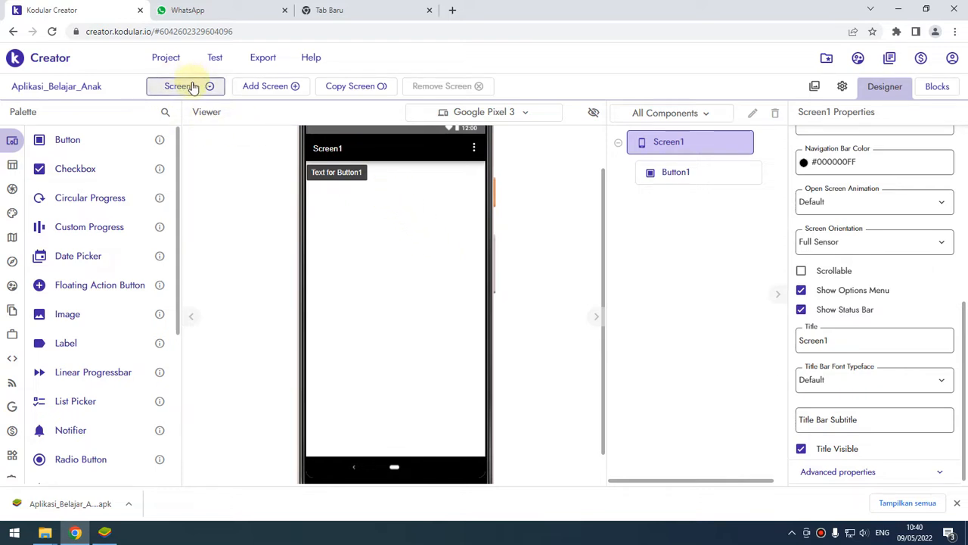
- Set the screen orientation of Screen1 to Unspecified
click(193, 88)
click(190, 129)
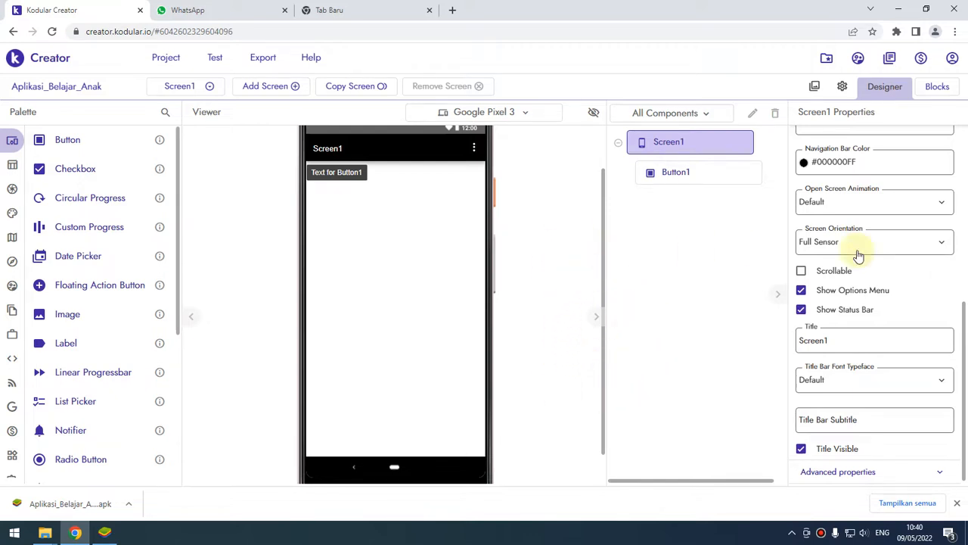
click(203, 93)
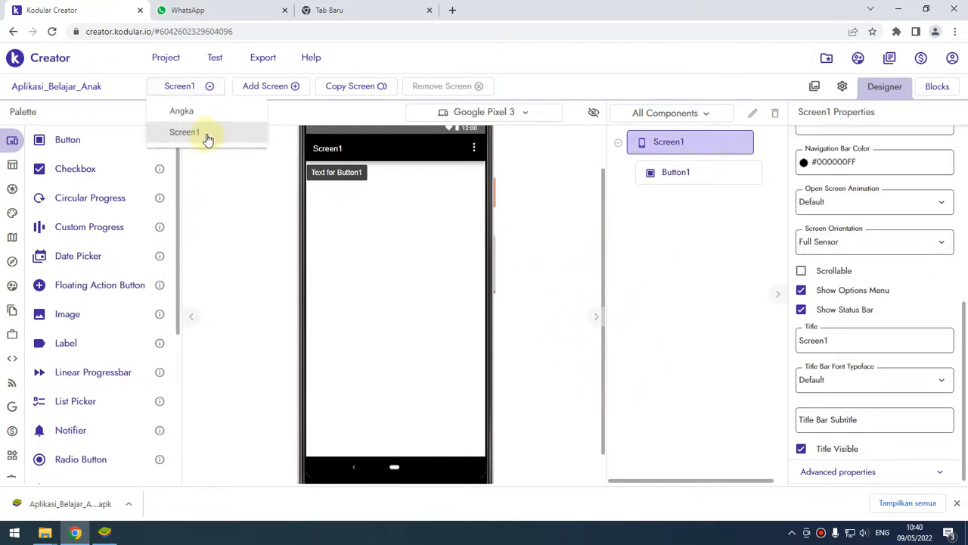
click(205, 133)
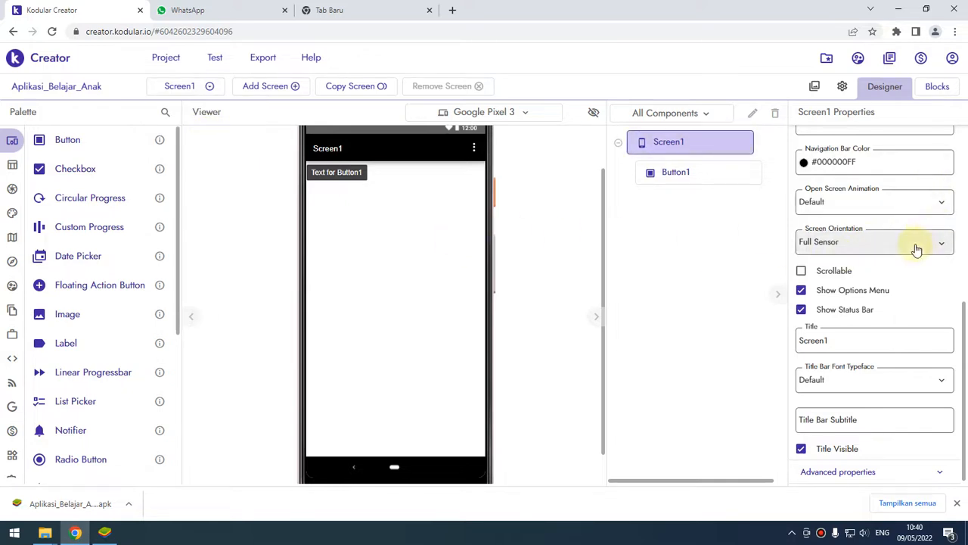
click(852, 245)
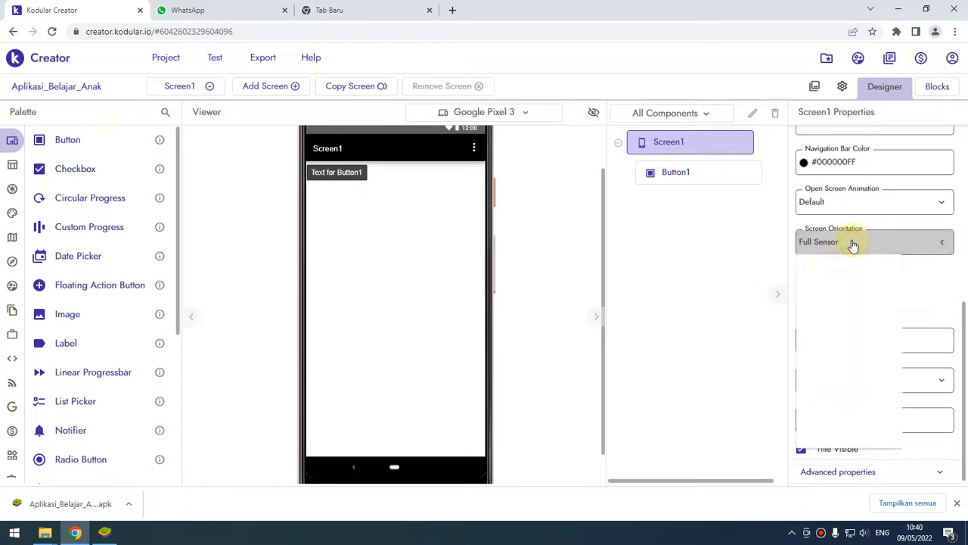
click(873, 312)
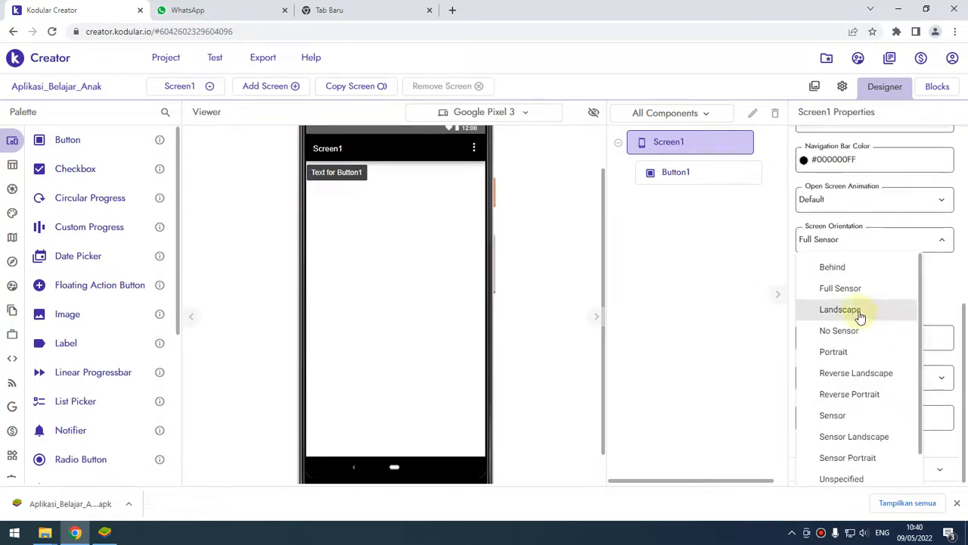
scroll(919, 318, down, 2)
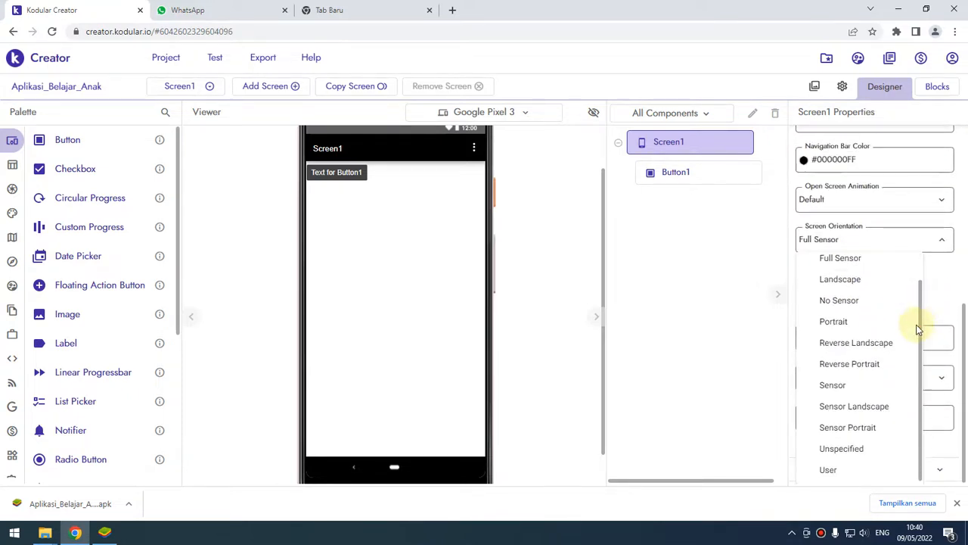
click(842, 447)
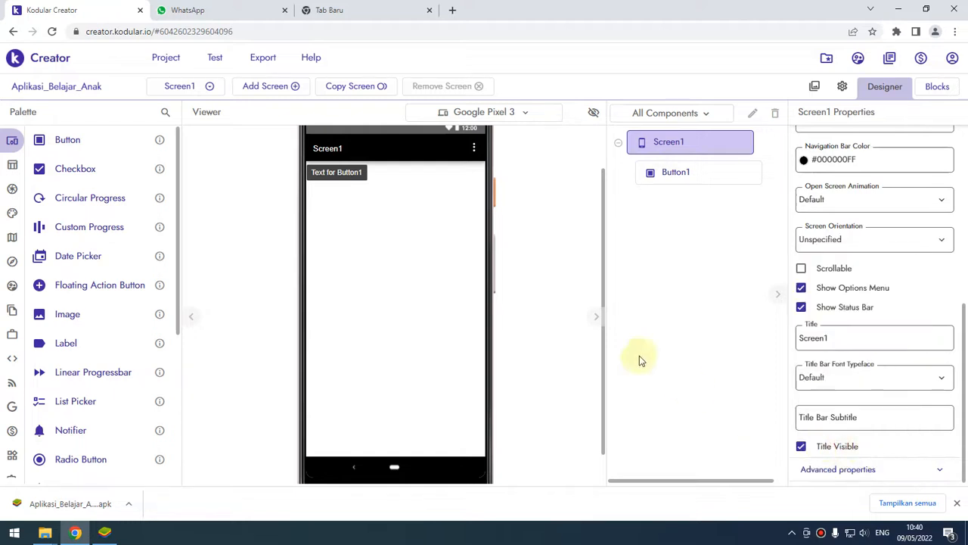
- Switch to the Angka screen and set its screen orientation to Unspecified
click(182, 87)
click(189, 113)
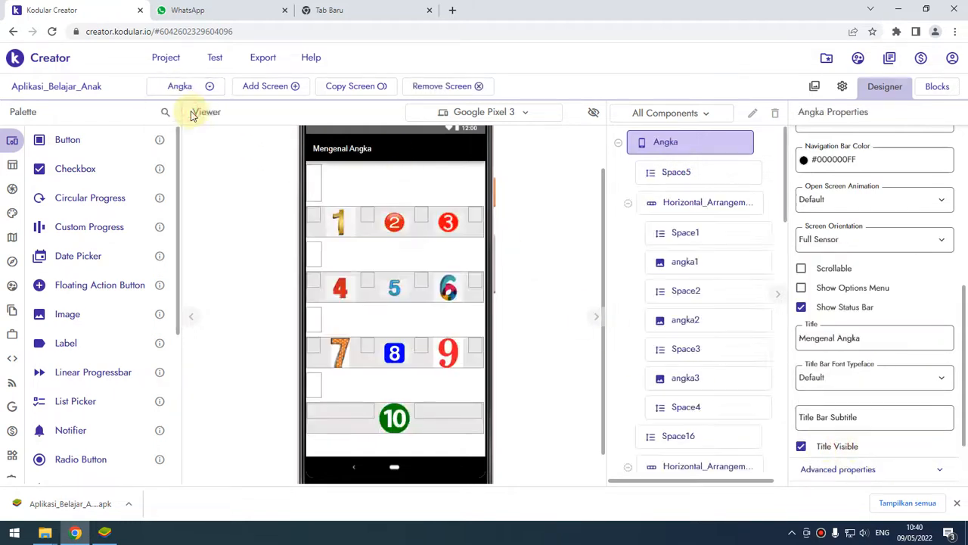
click(878, 240)
scroll(922, 323, down, 1)
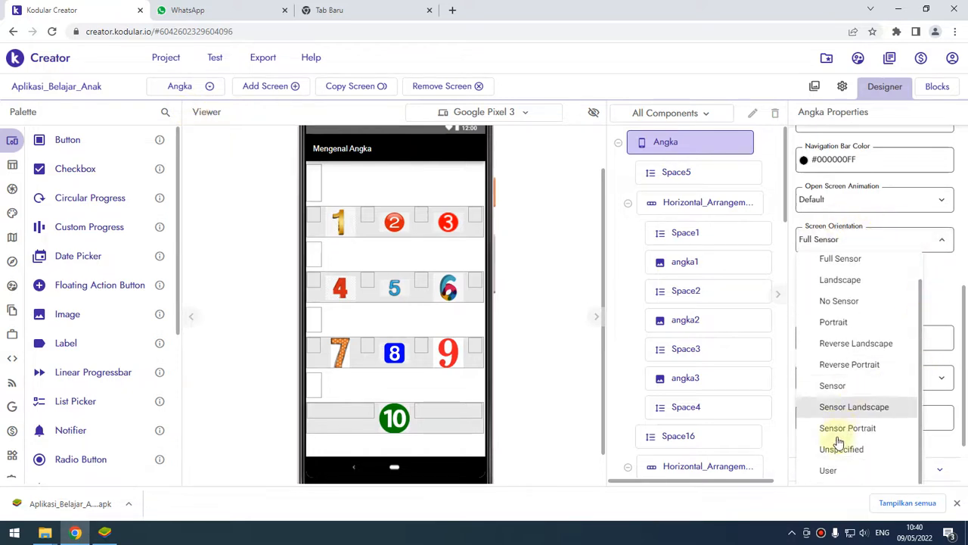
click(853, 456)
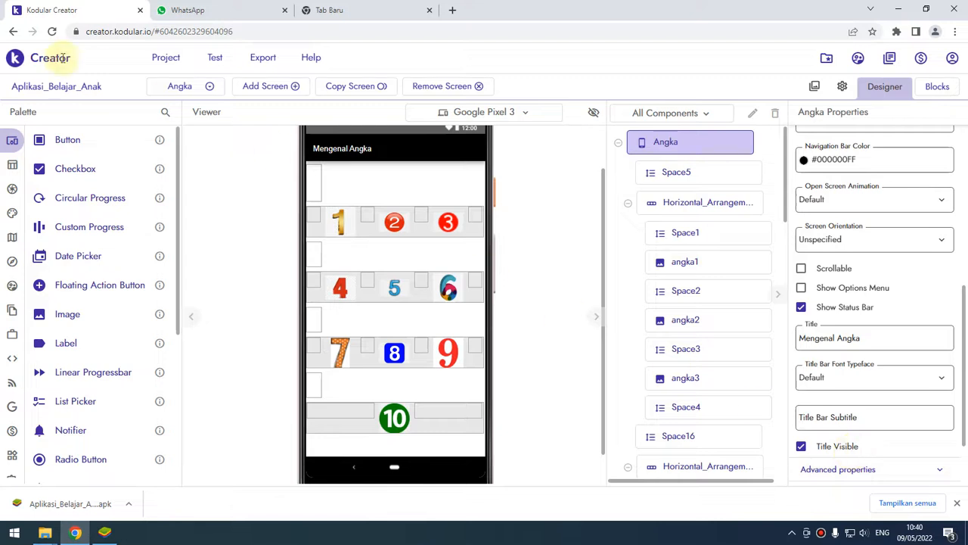
click(820, 237)
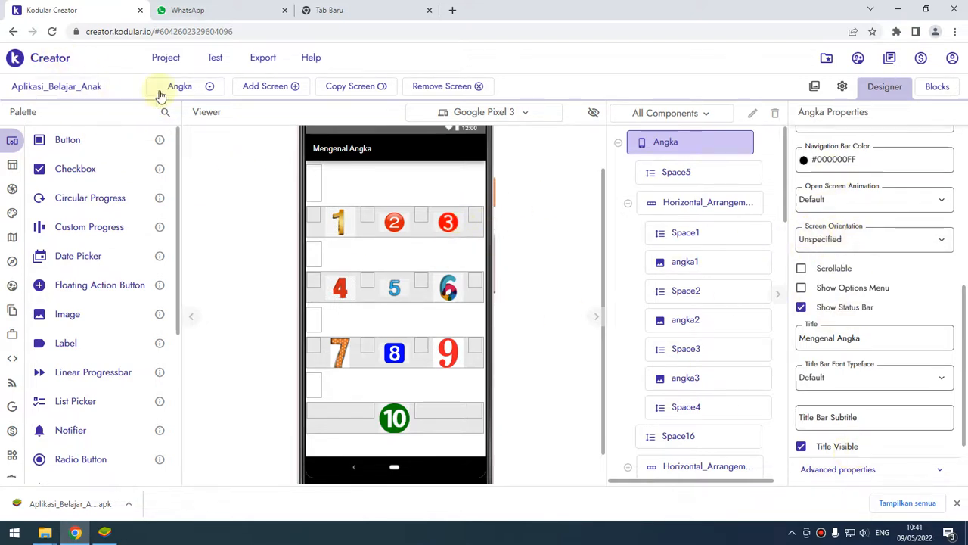
- Compare the layouts of Screen1 and the Angka screen
click(184, 92)
click(194, 131)
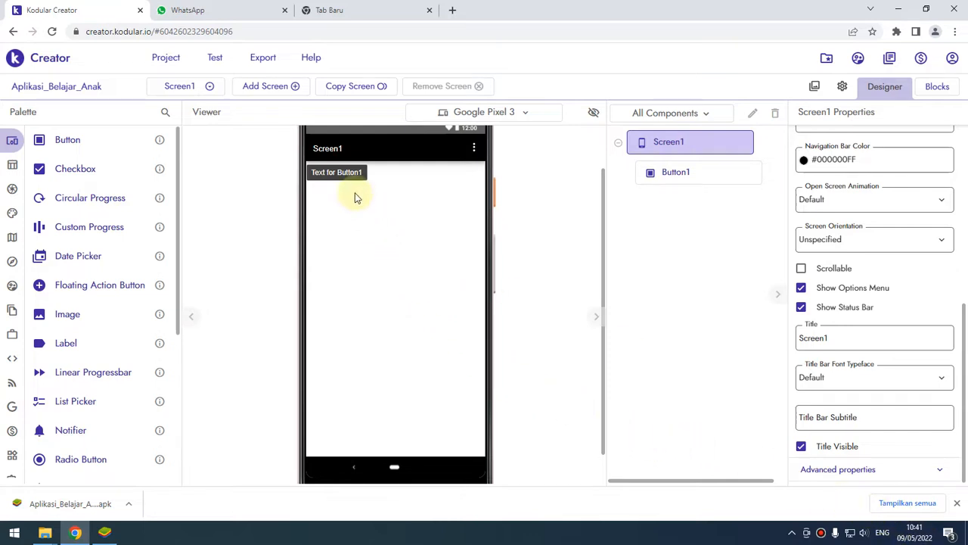
click(174, 87)
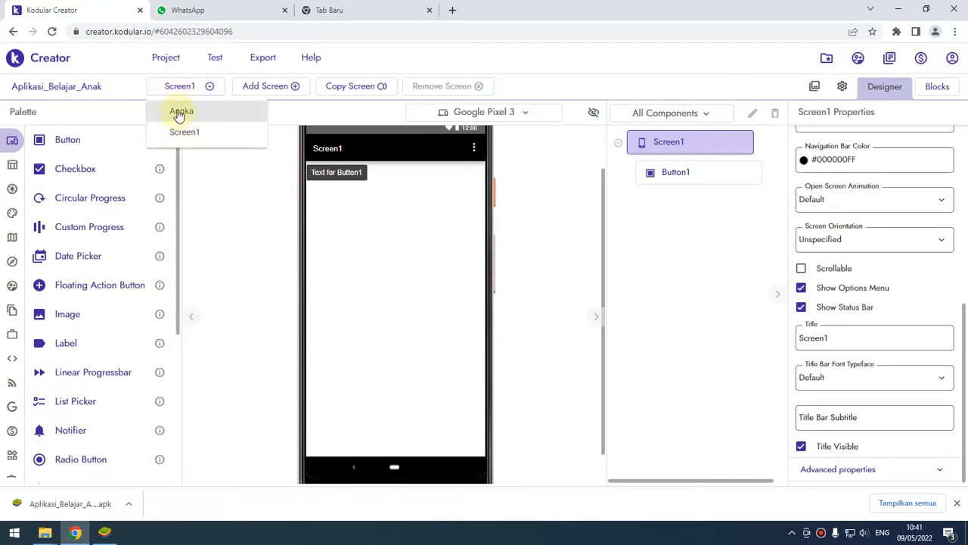
click(180, 112)
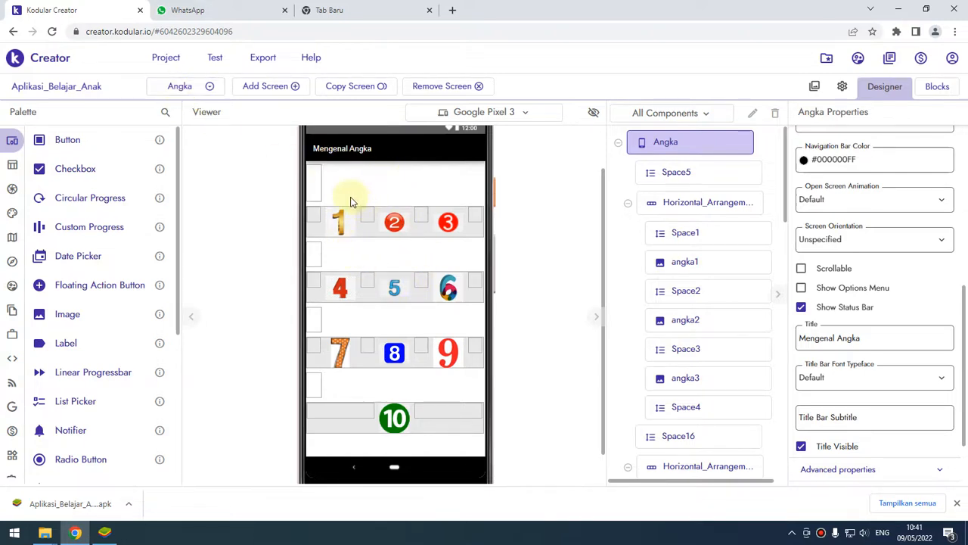
- Return to Screen1 and delete Button1 from it
click(190, 92)
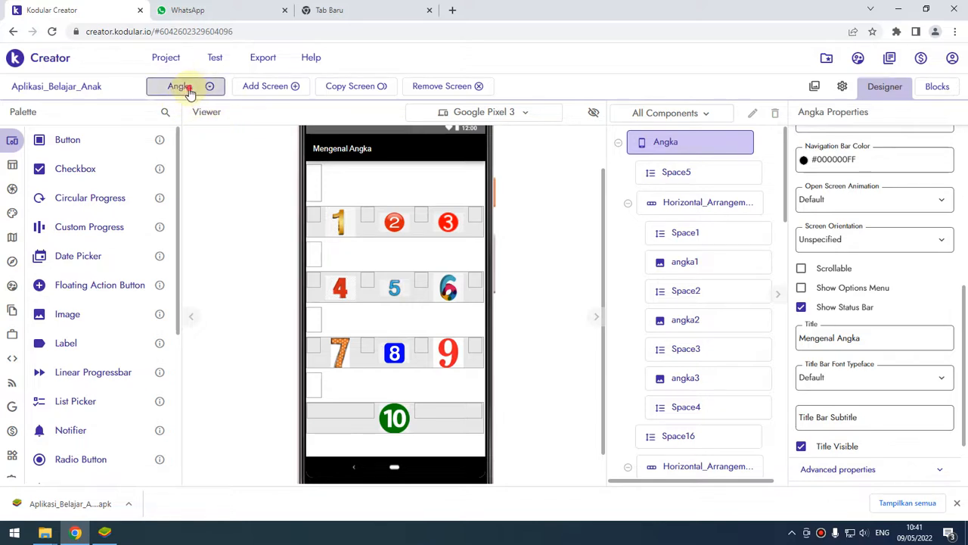
click(185, 133)
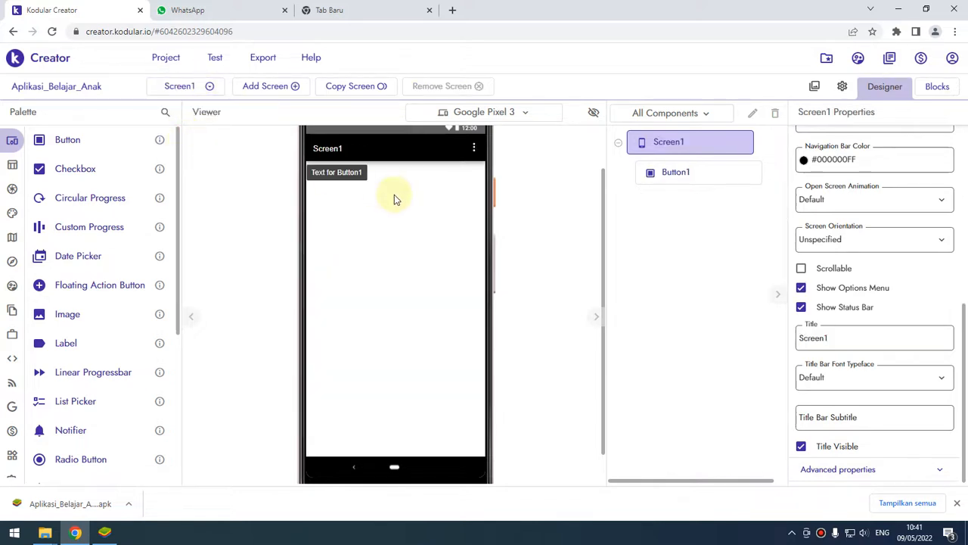
click(336, 173)
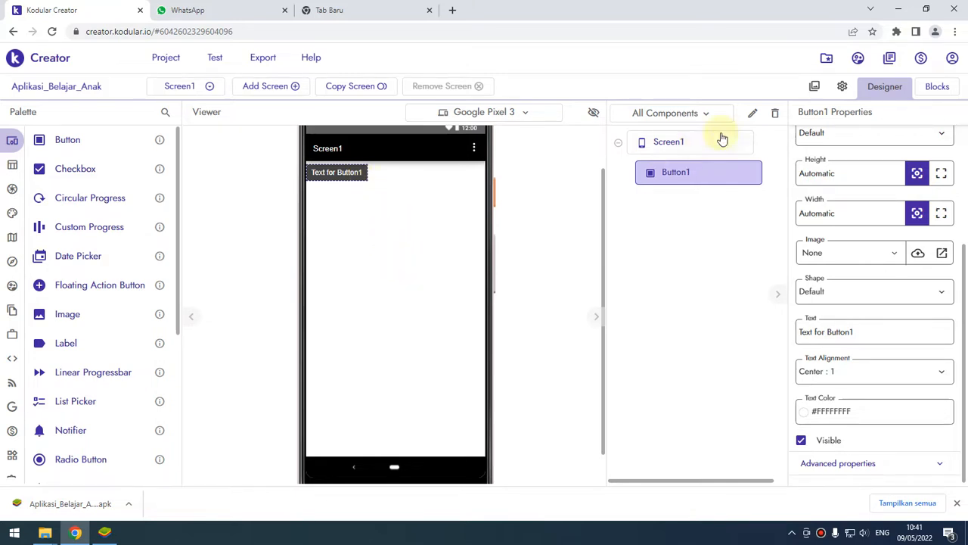
click(776, 113)
click(584, 321)
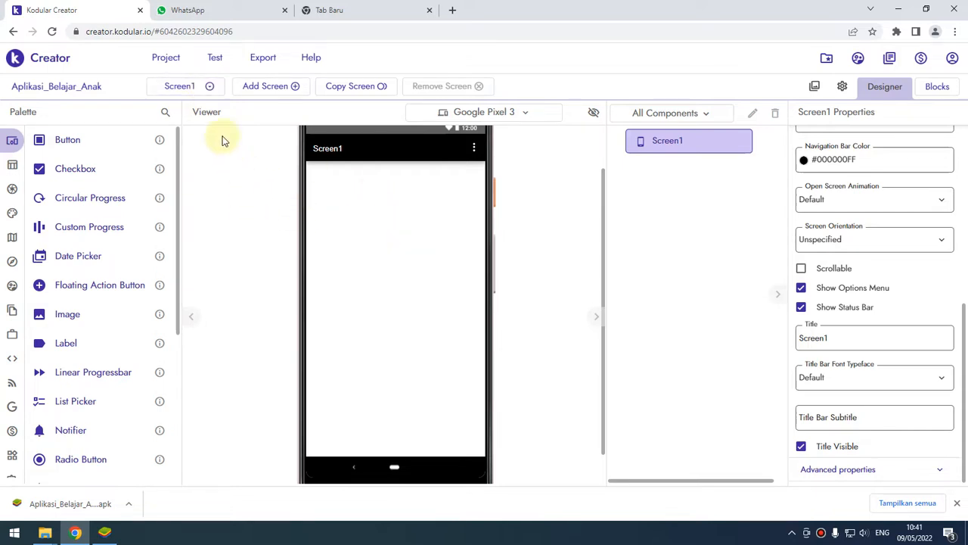
- Open the ProjectLuasKeliling project from the project list and examine its Screen1 layout of vertical arrangements, image and clock
click(167, 58)
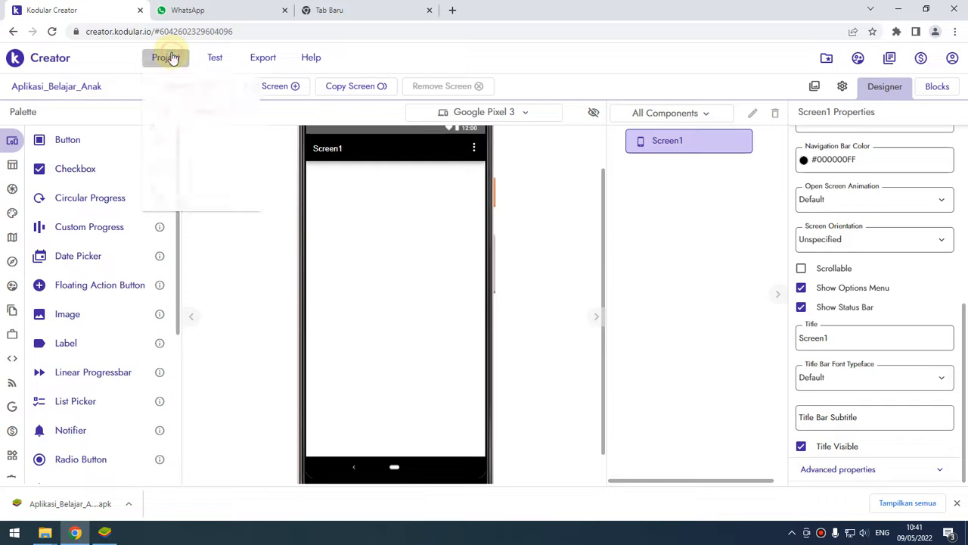
click(155, 81)
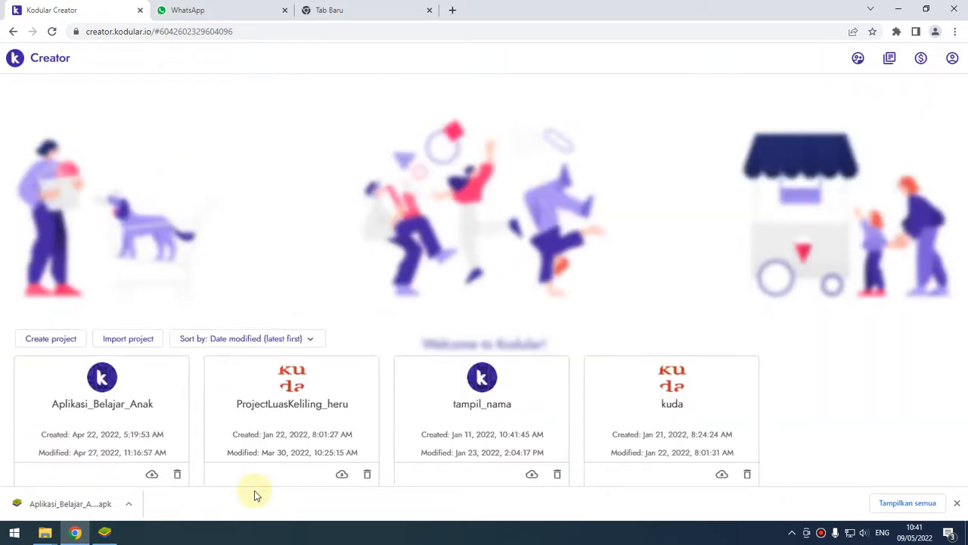
click(276, 406)
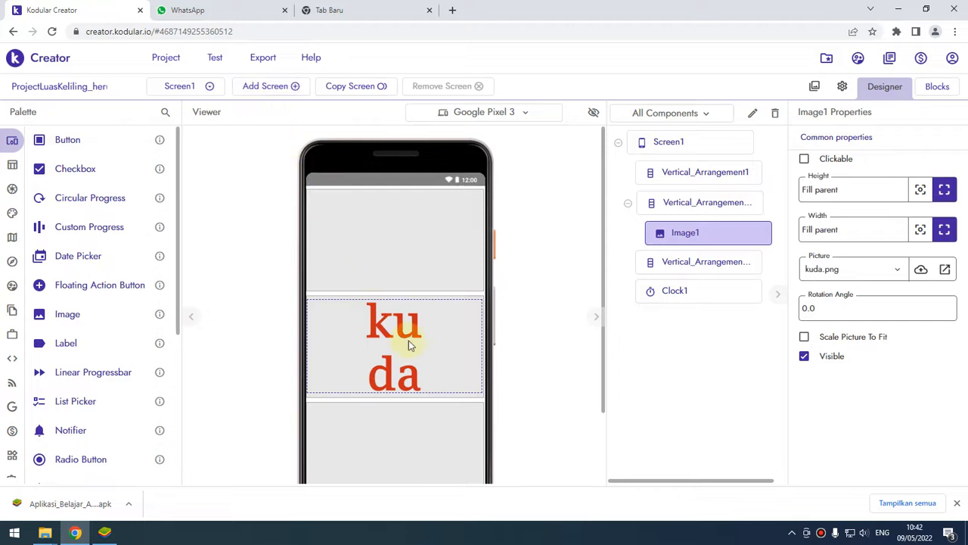
scroll(407, 339, down, 3)
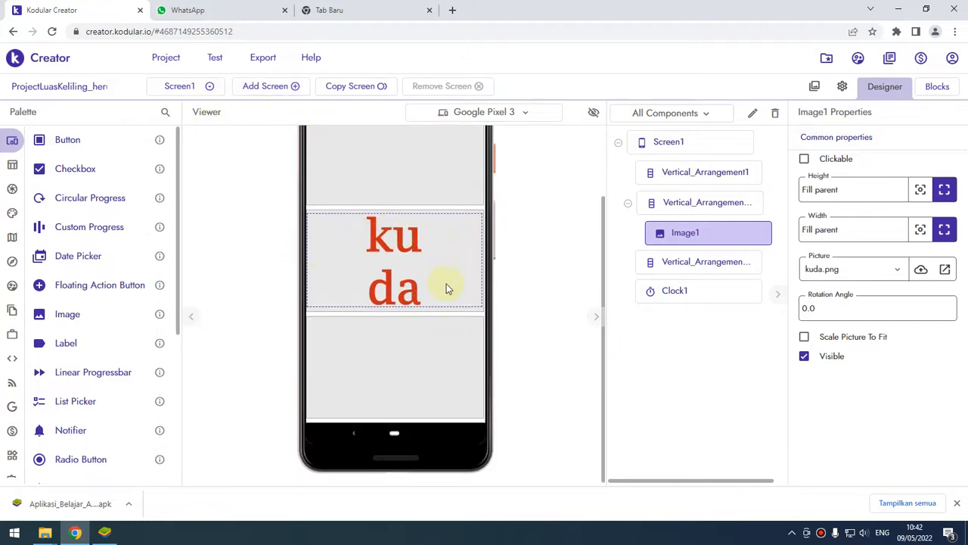
scroll(447, 287, up, 3)
click(391, 210)
click(428, 279)
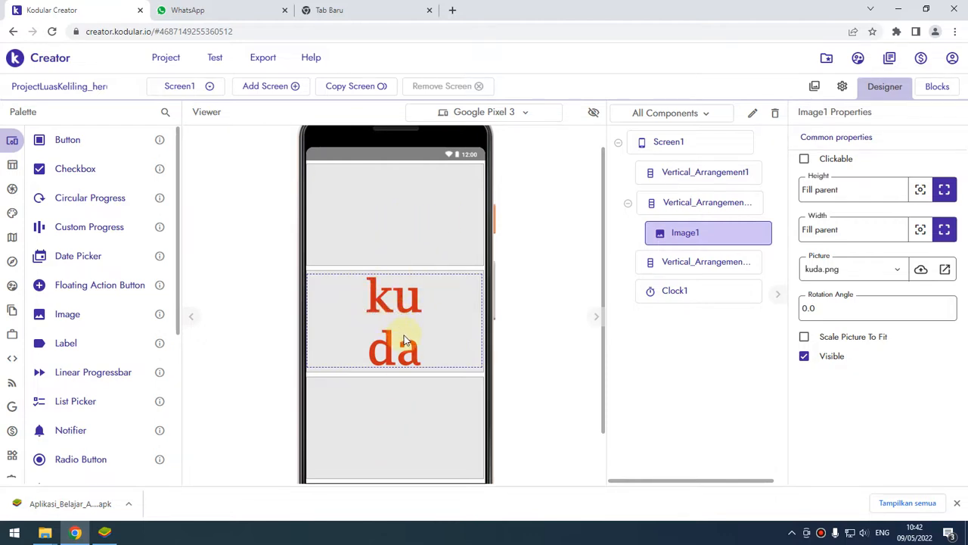
scroll(403, 317, down, 2)
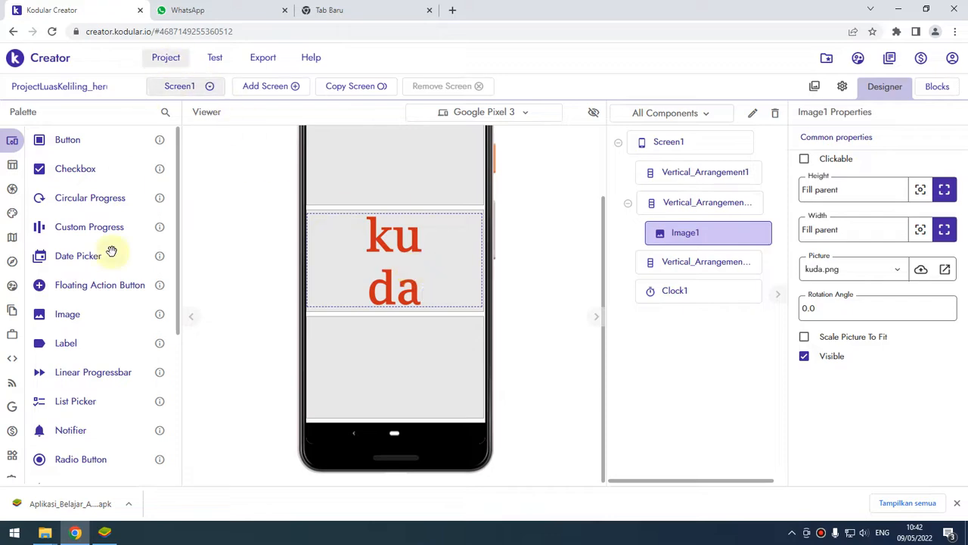
- Go back to the project list and reopen the Aplikasi_Belajar_Anak project
click(163, 66)
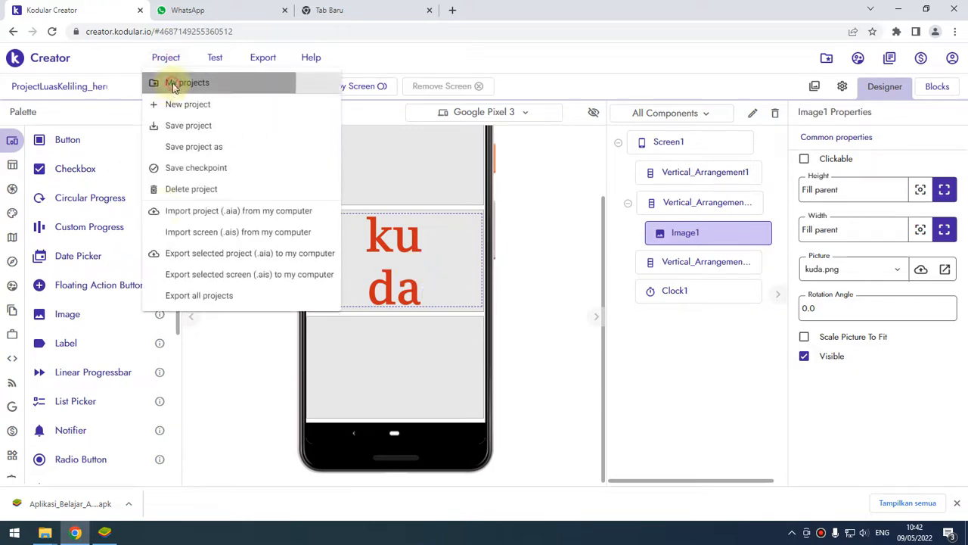
click(153, 83)
click(97, 401)
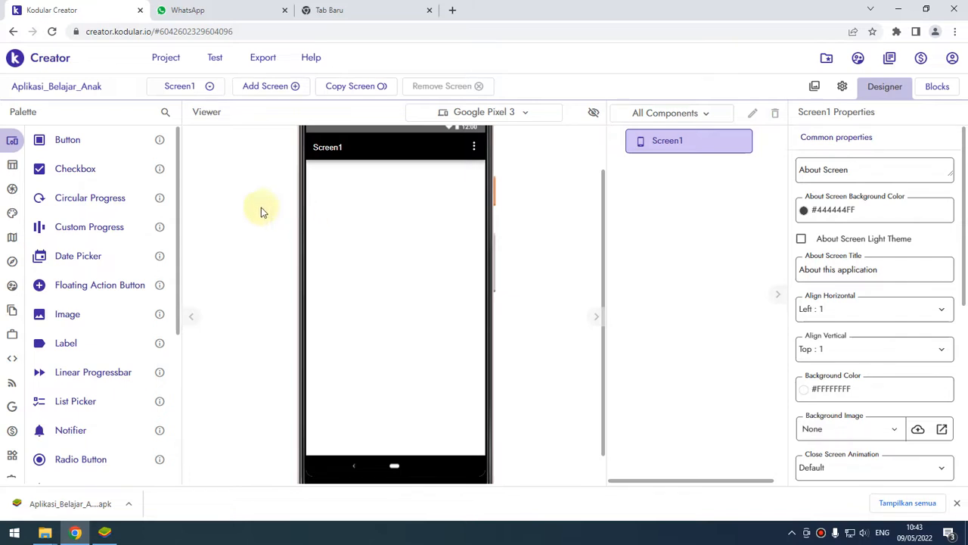
- Turn off the options menu and the title for Screen1, toggling the status bar off and back on
scroll(800, 396, down, 3)
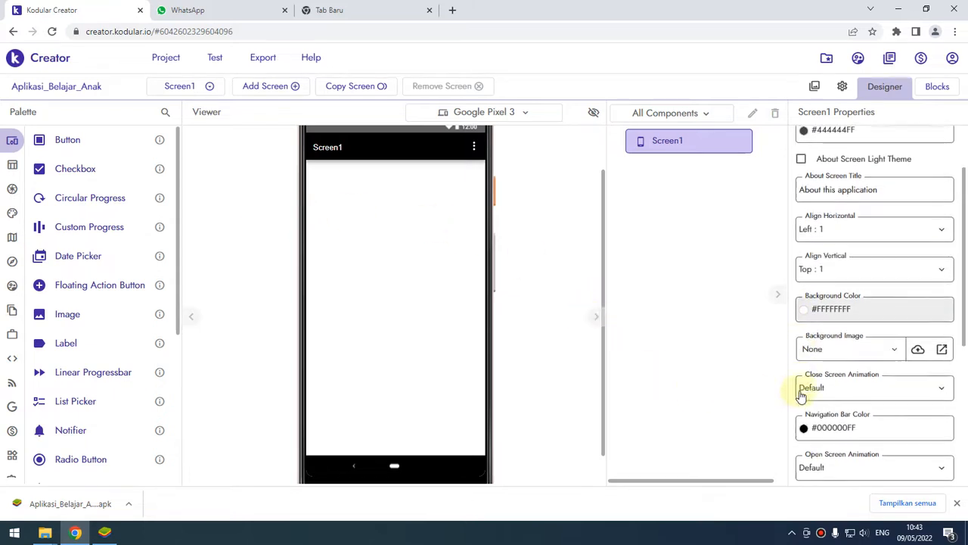
scroll(889, 348, down, 2)
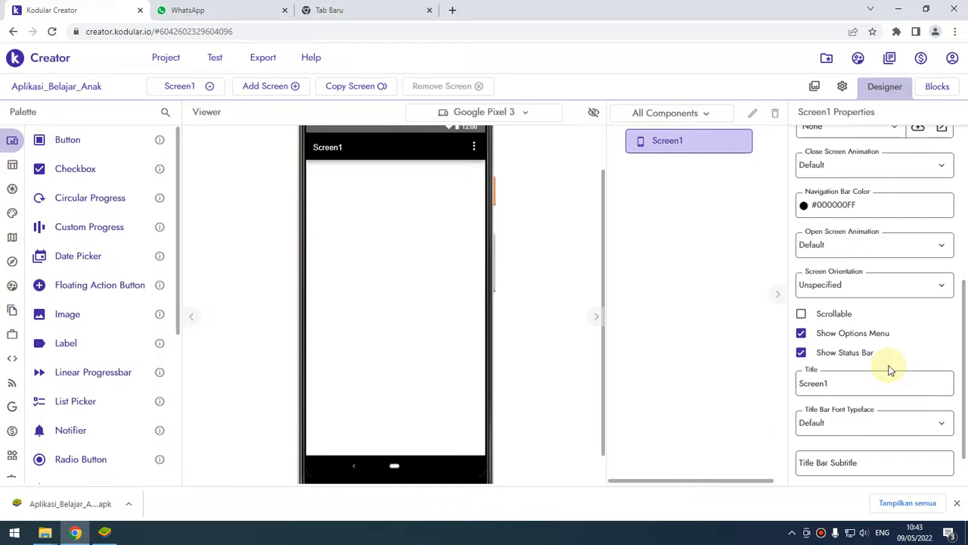
scroll(878, 393, down, 1)
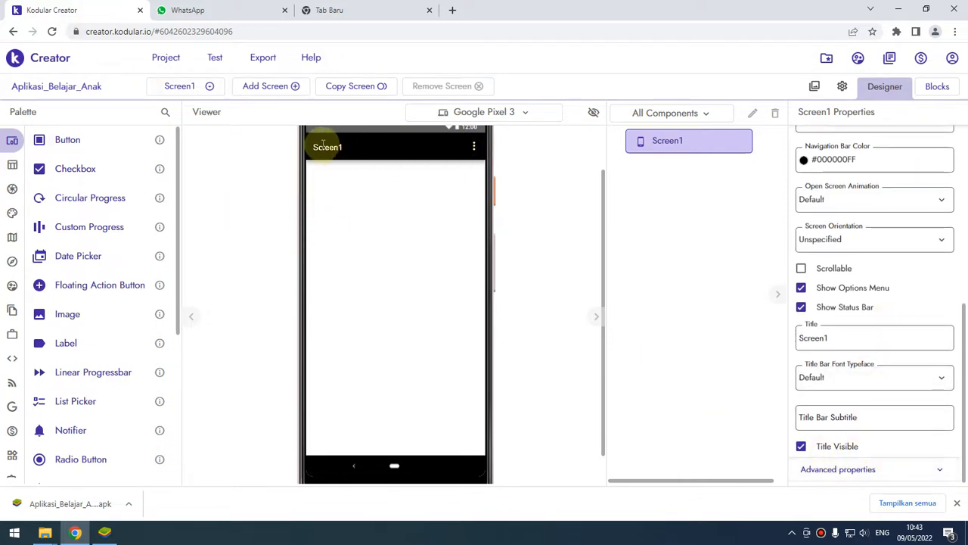
click(802, 289)
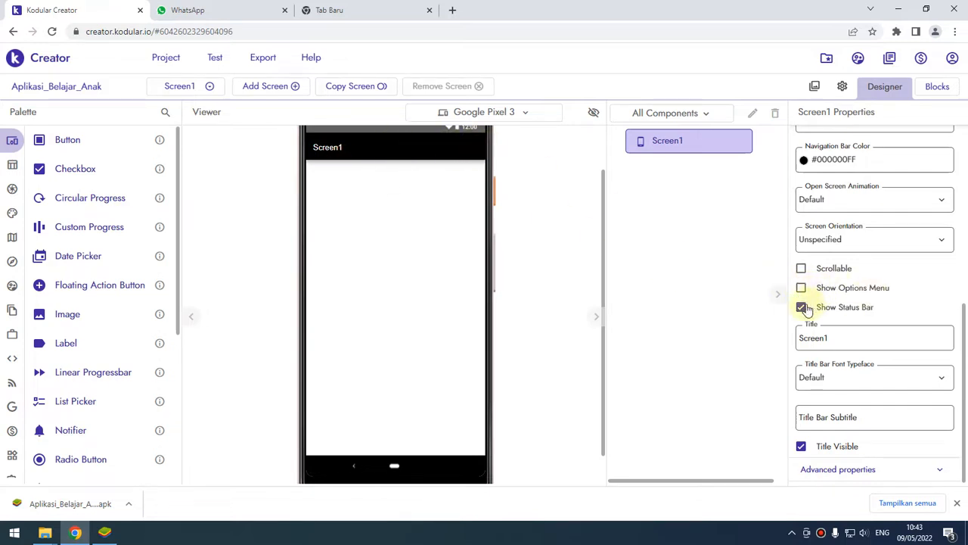
click(801, 308)
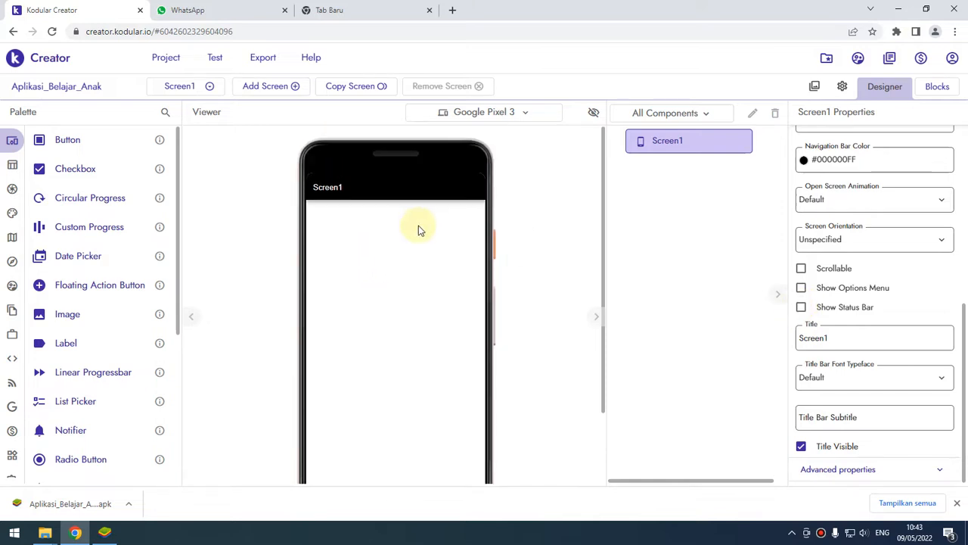
click(801, 308)
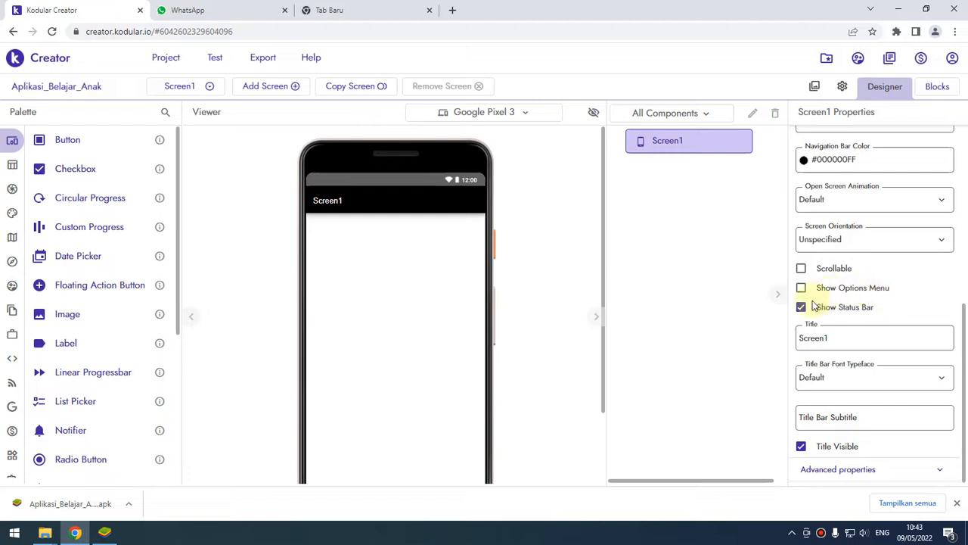
click(801, 446)
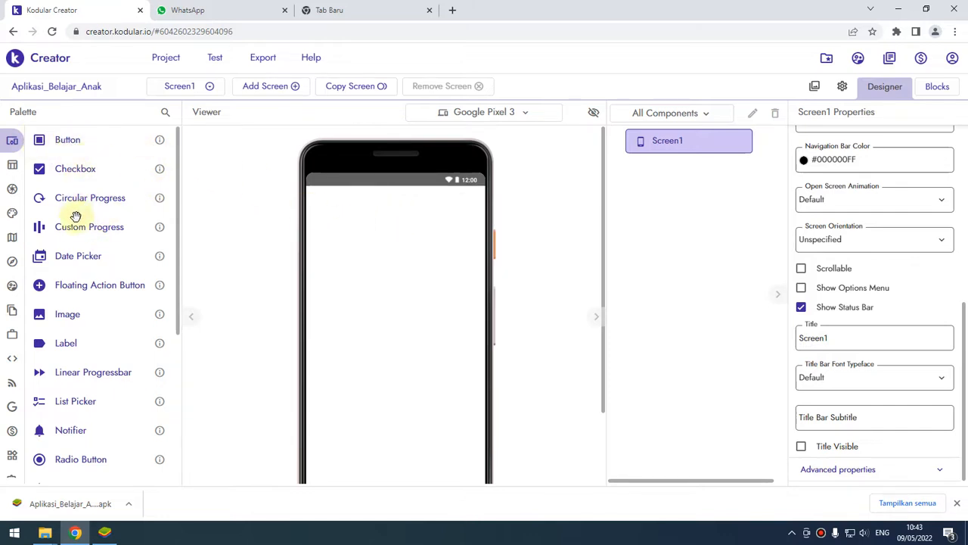
- Add a Vertical Arrangement to the empty Screen1 and set its width to Fill parent
click(13, 166)
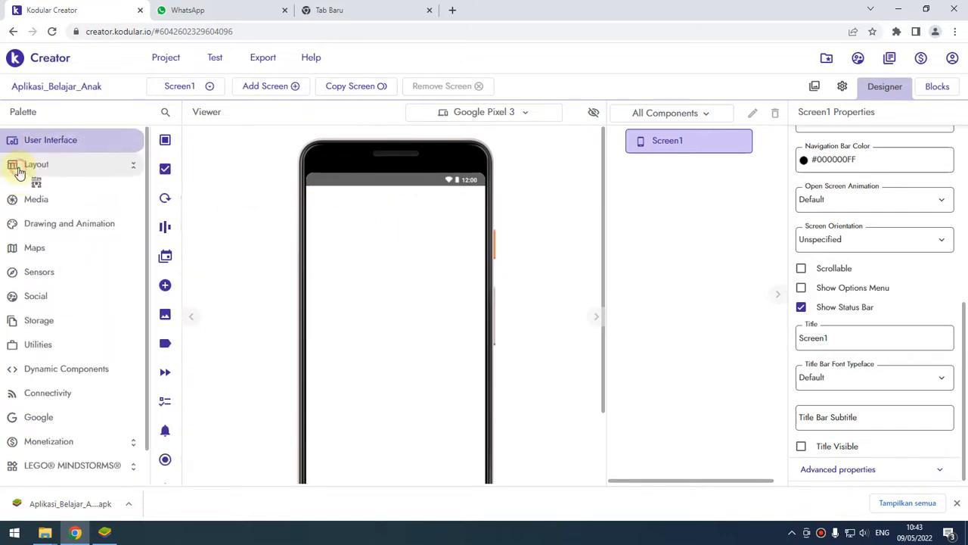
click(74, 189)
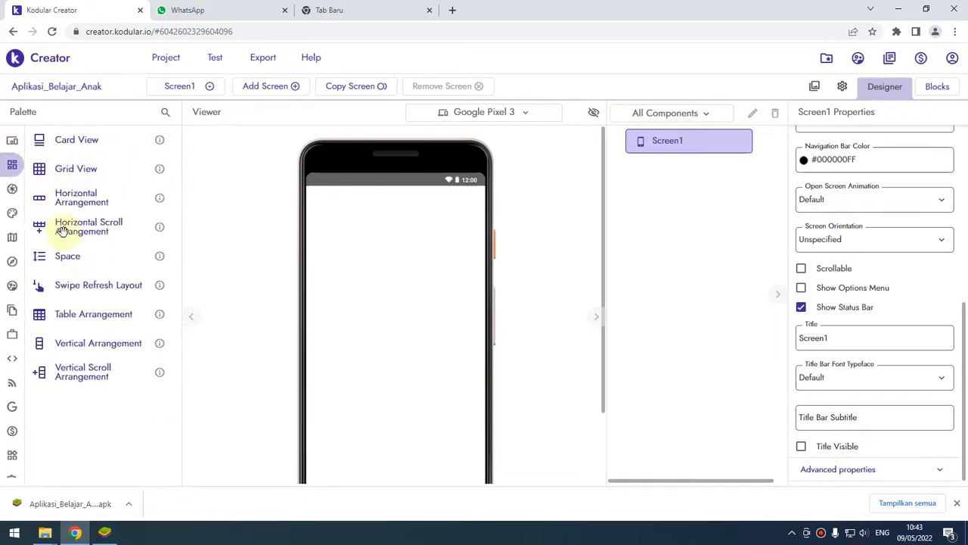
drag(64, 345, 367, 278)
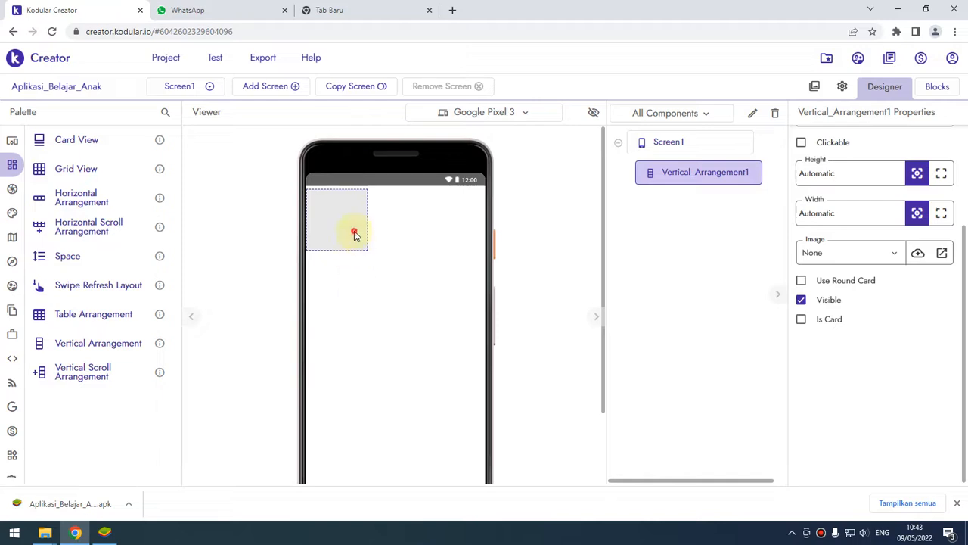
click(941, 213)
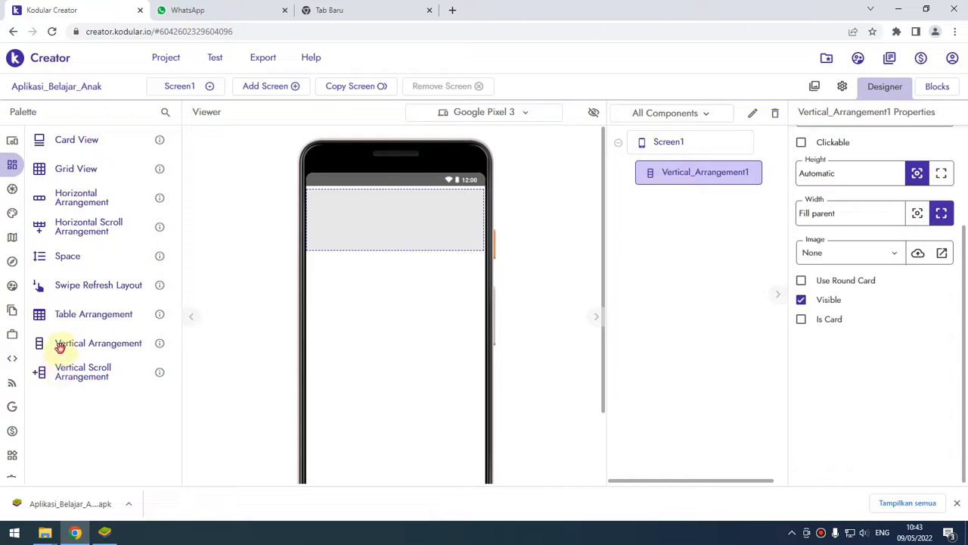
- Add two more Vertical Arrangements below the first and set the lowest one's height and width to Fill parent
drag(60, 345, 361, 276)
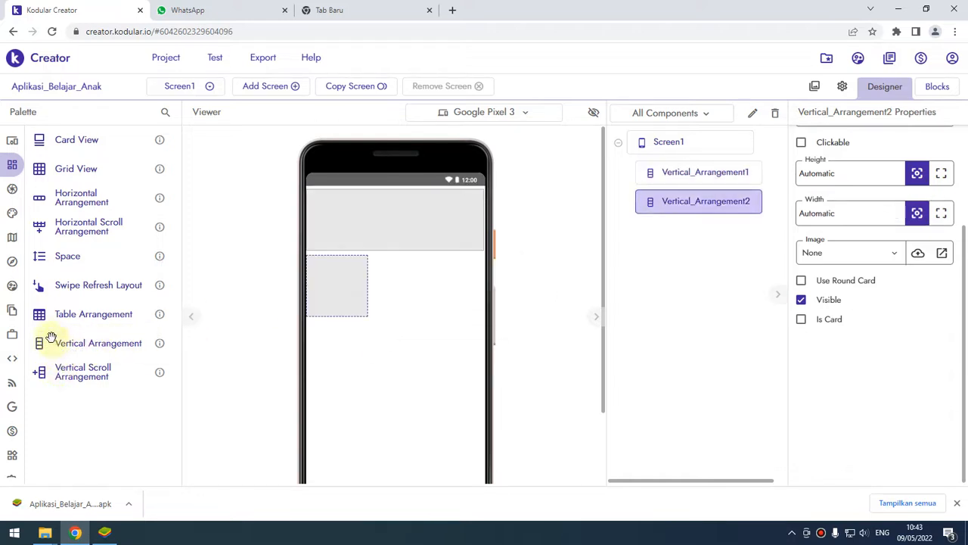
drag(65, 347, 371, 363)
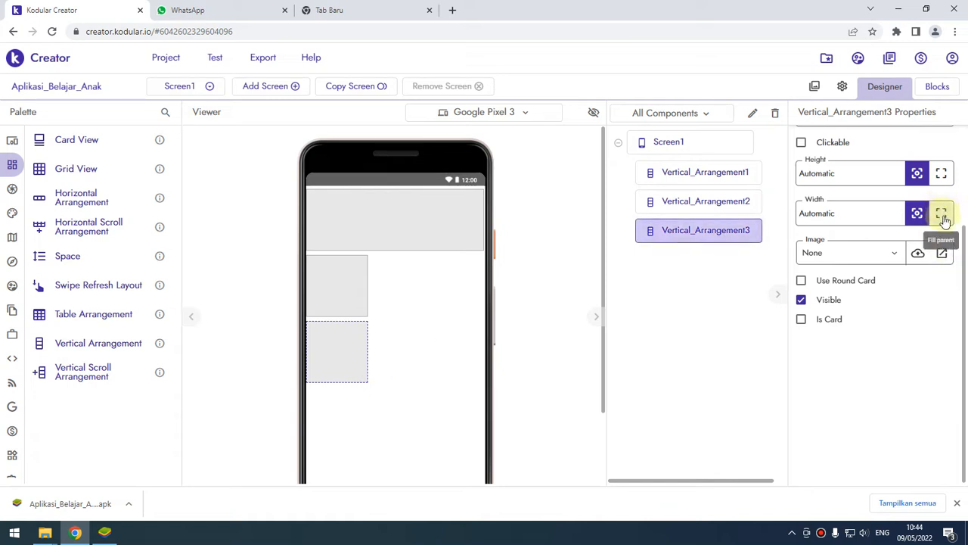
click(942, 175)
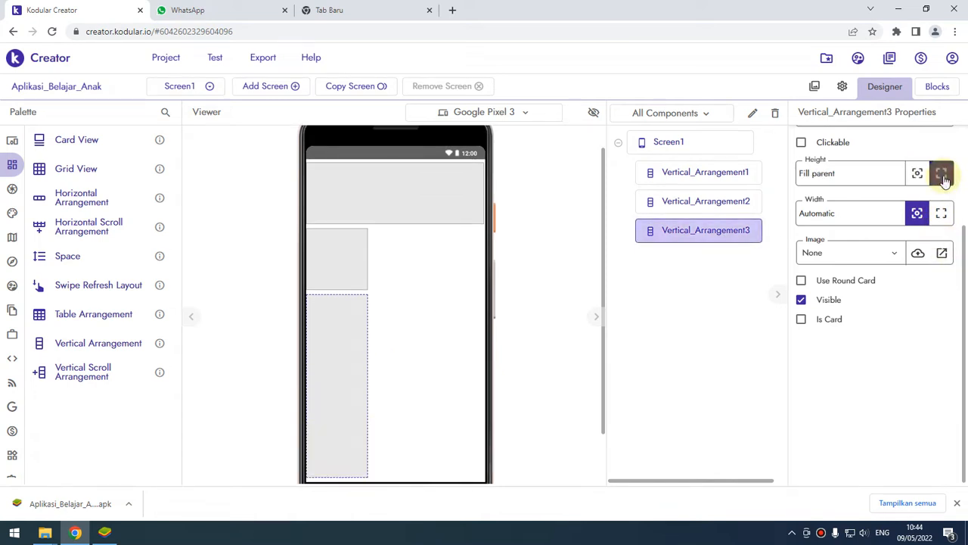
click(335, 281)
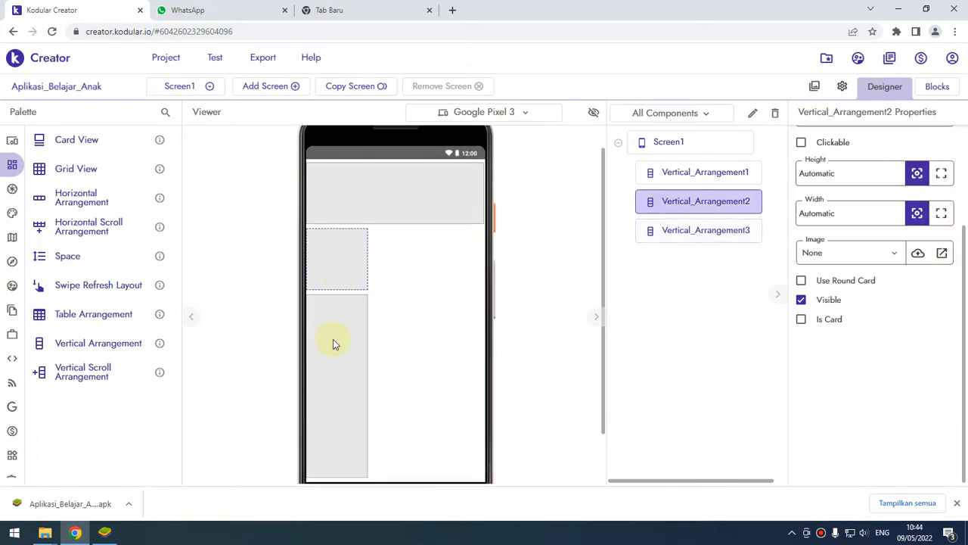
click(335, 341)
click(942, 214)
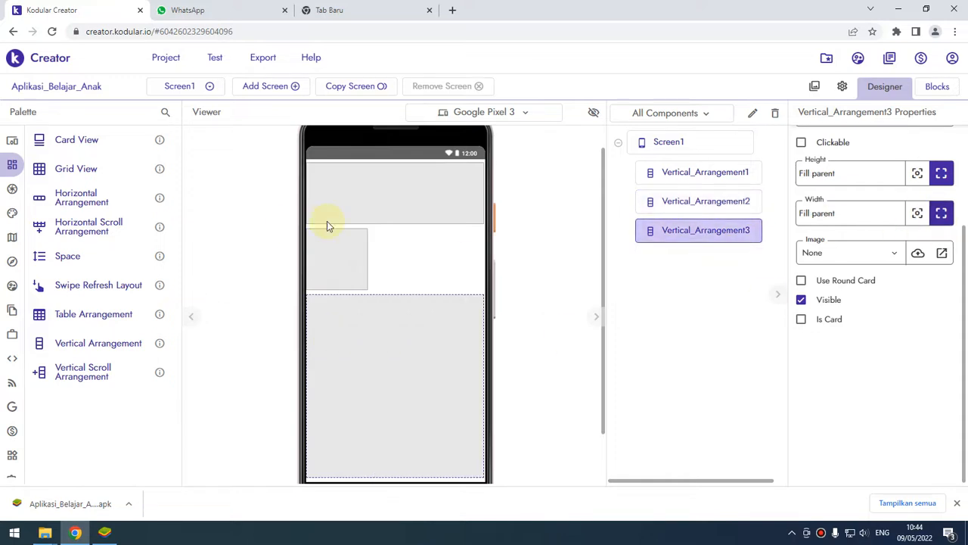
- Set the middle arrangement's width and height and the uppermost arrangement's height to Fill parent
click(350, 261)
click(941, 214)
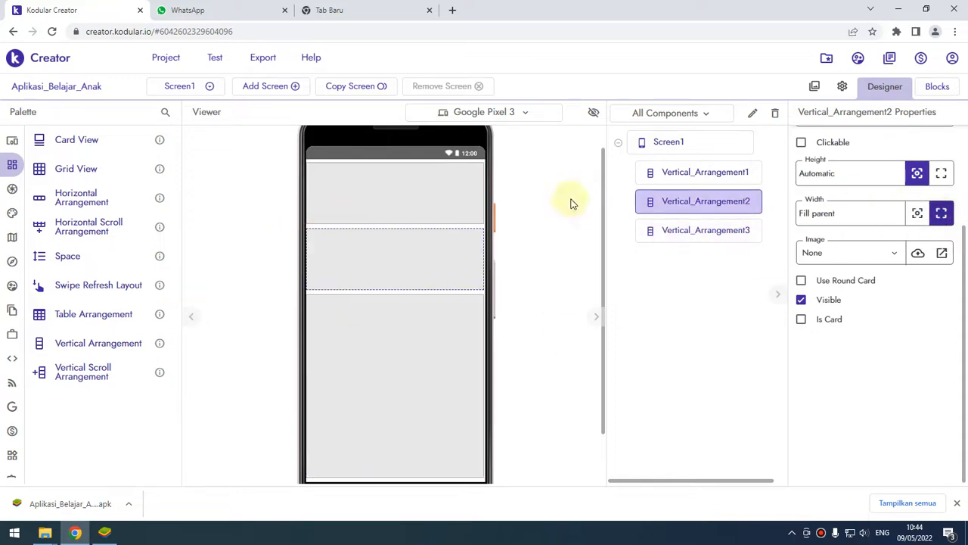
click(942, 174)
click(421, 199)
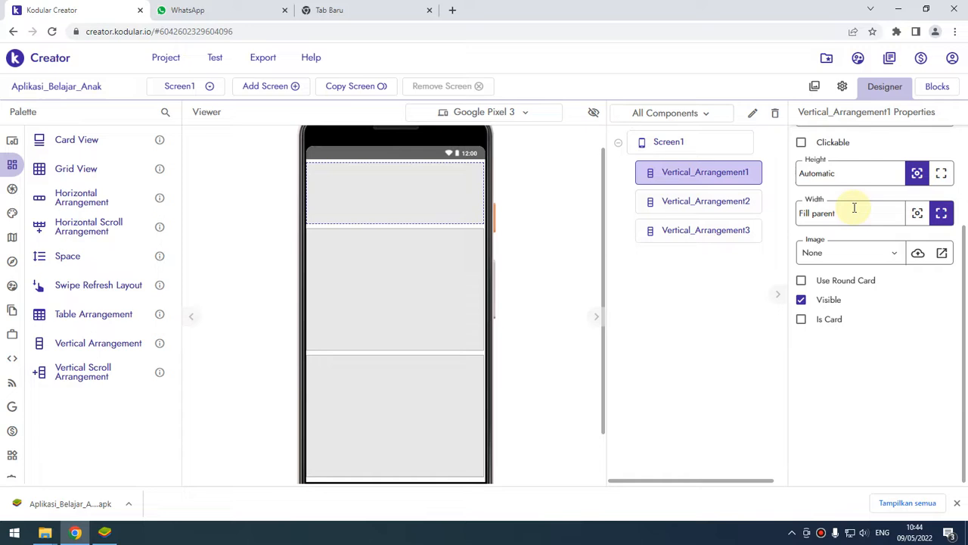
click(942, 173)
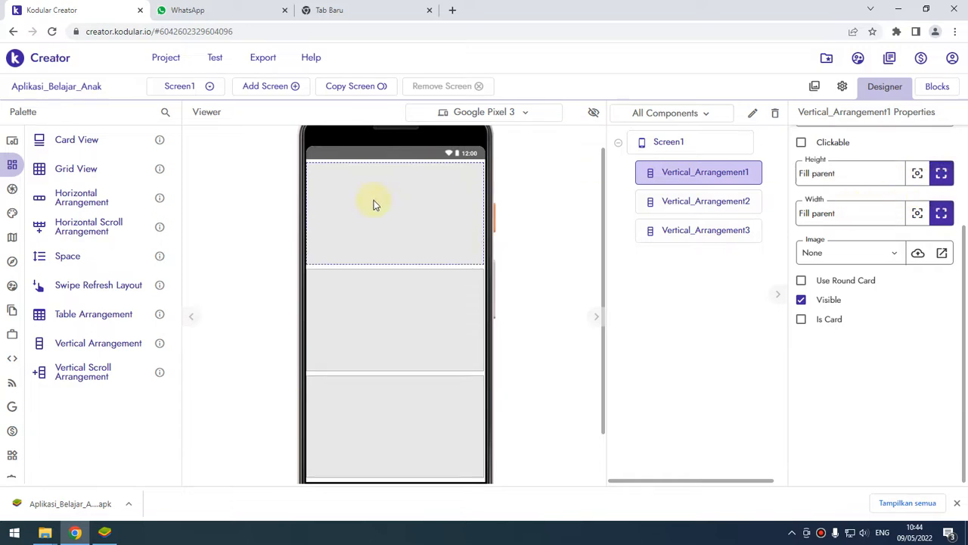
- Add an Image component inside the middle vertical arrangement and set its width and height to Fill parent
click(401, 305)
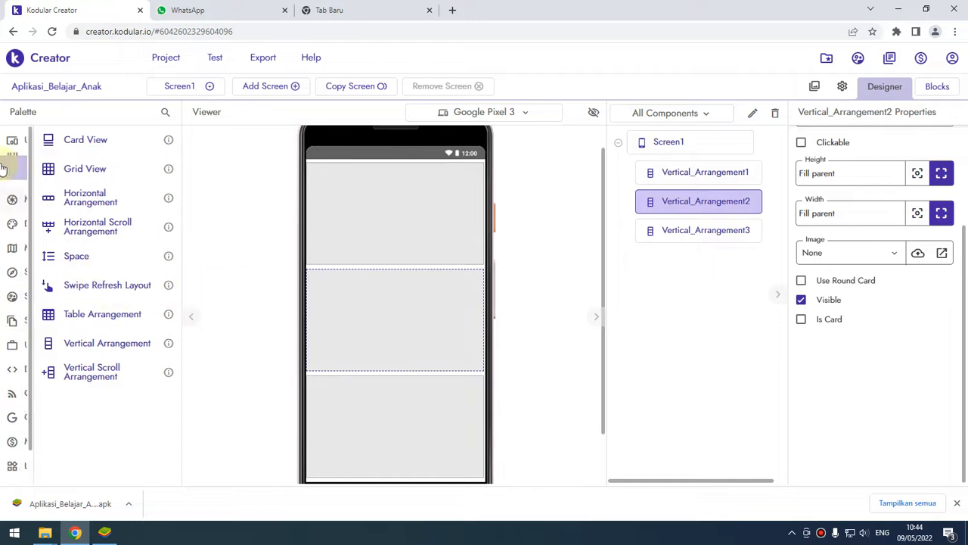
mouse_move(32, 212)
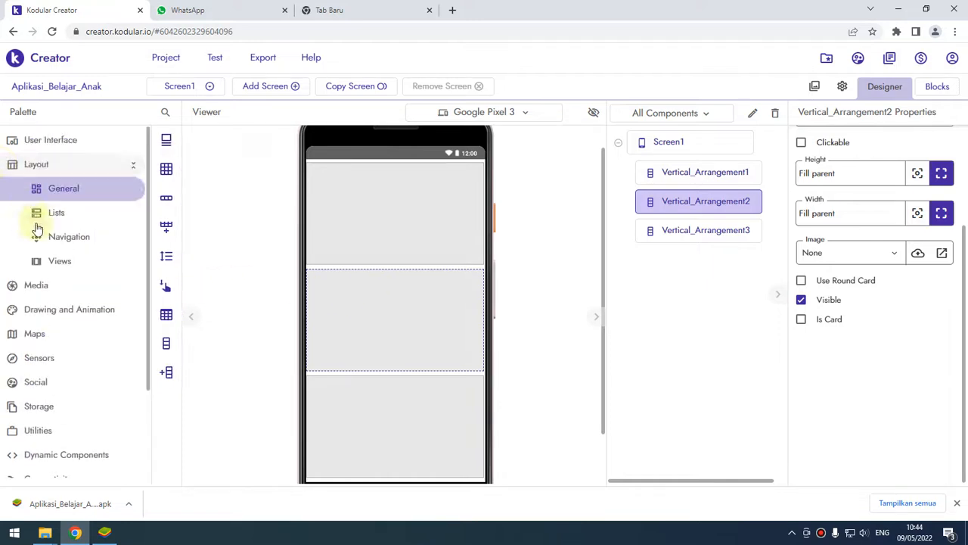
click(38, 168)
click(37, 164)
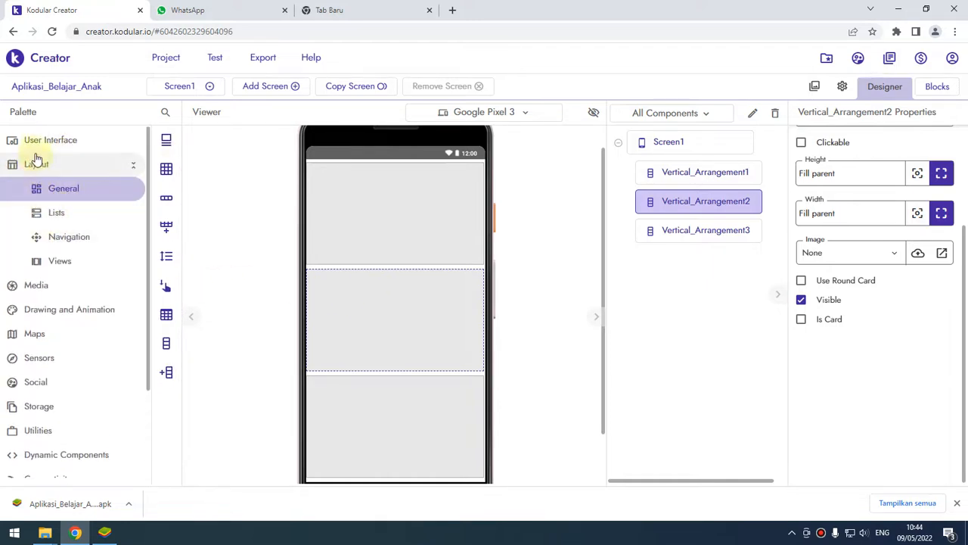
click(37, 145)
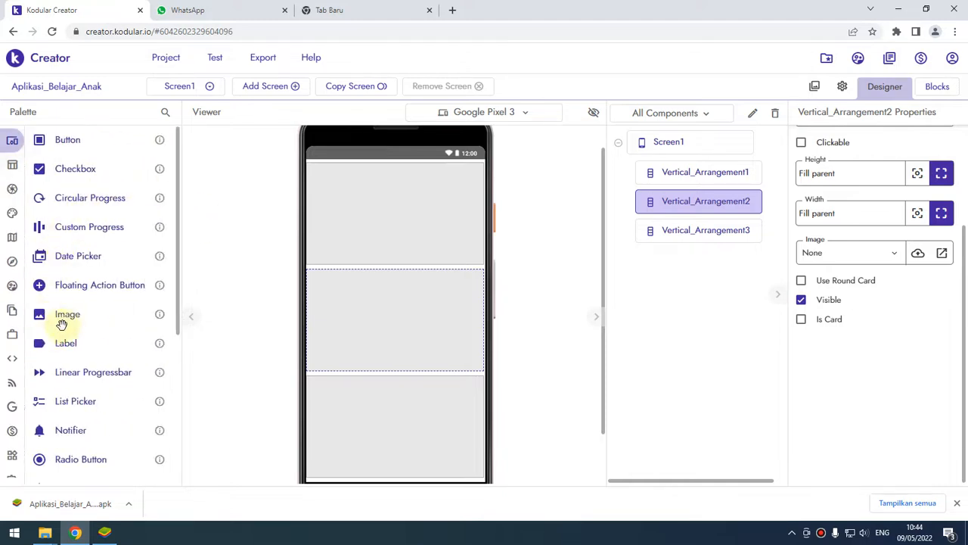
drag(62, 323, 383, 318)
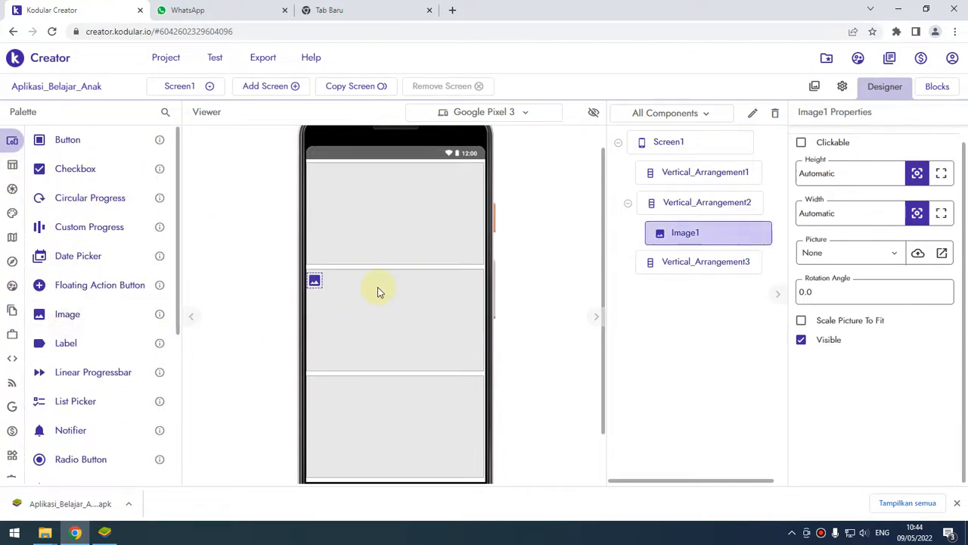
click(941, 212)
click(941, 176)
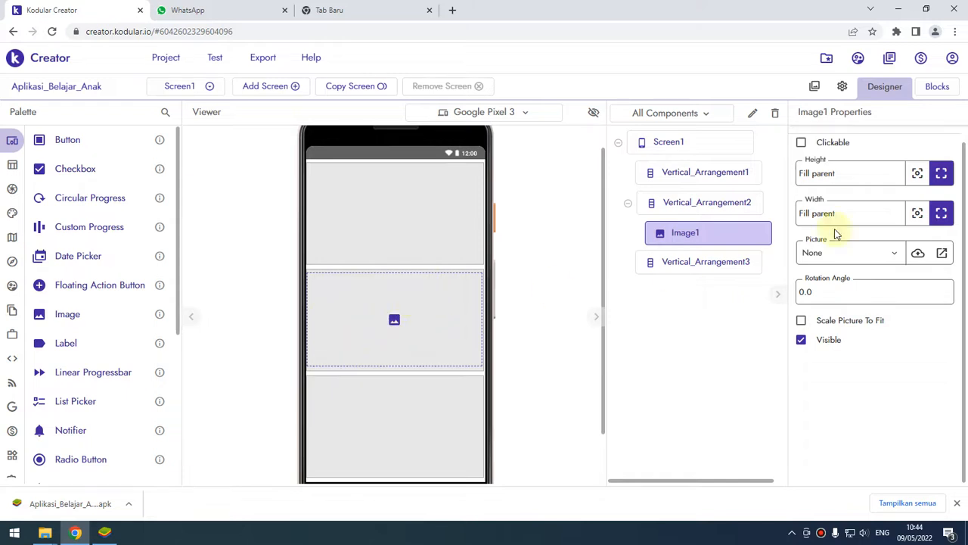
- Upload kuda.png from the Downloads folder to the project's assets and preview it in the Assets Manager
click(814, 87)
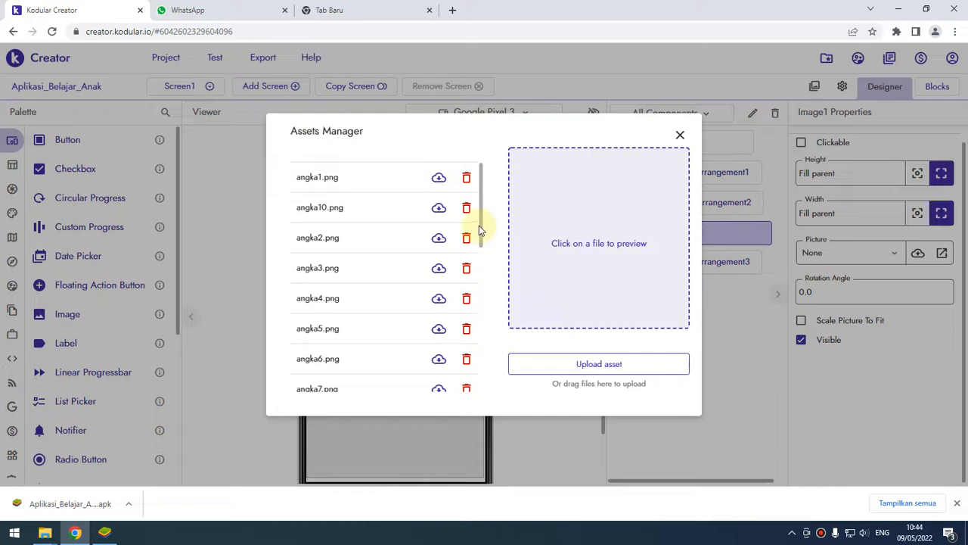
drag(480, 223, 487, 316)
click(592, 366)
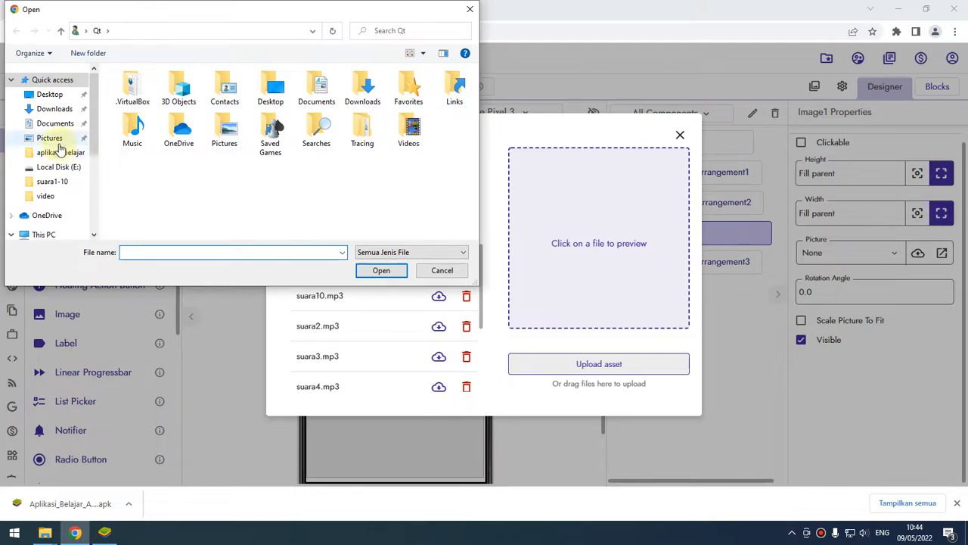
click(54, 109)
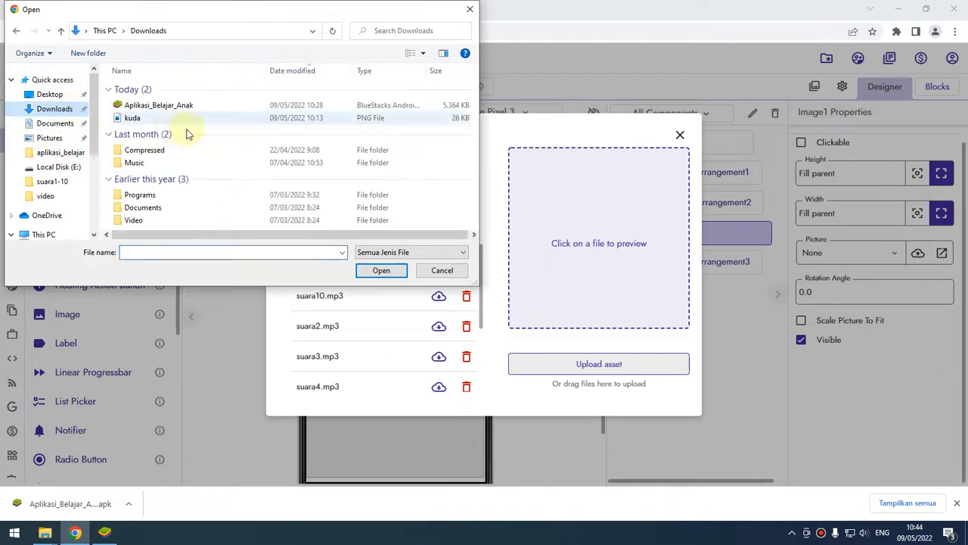
click(136, 118)
click(379, 270)
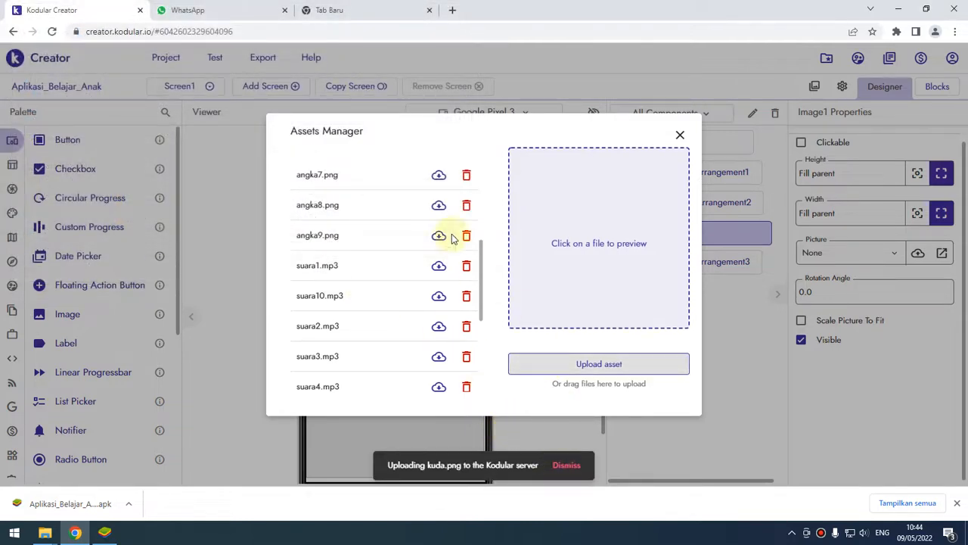
scroll(412, 356, down, 3)
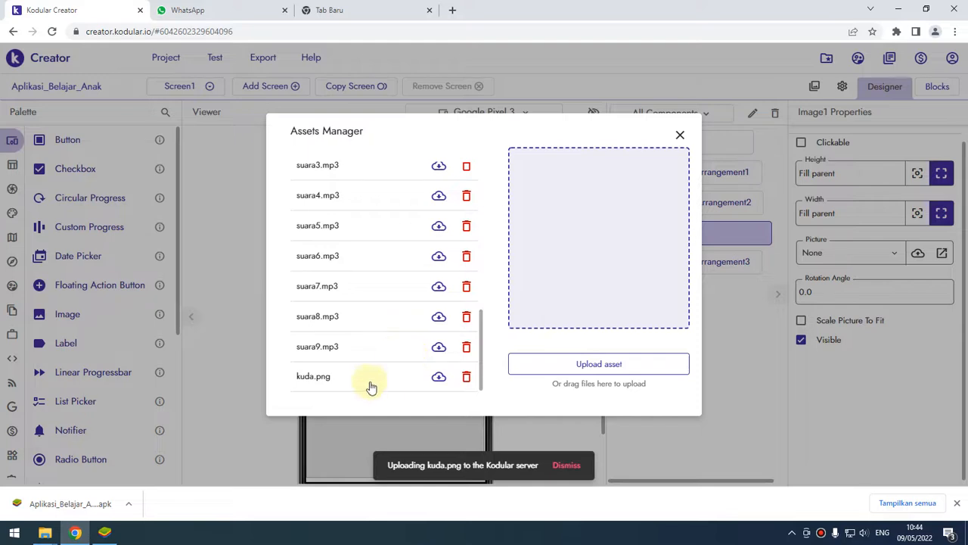
click(319, 378)
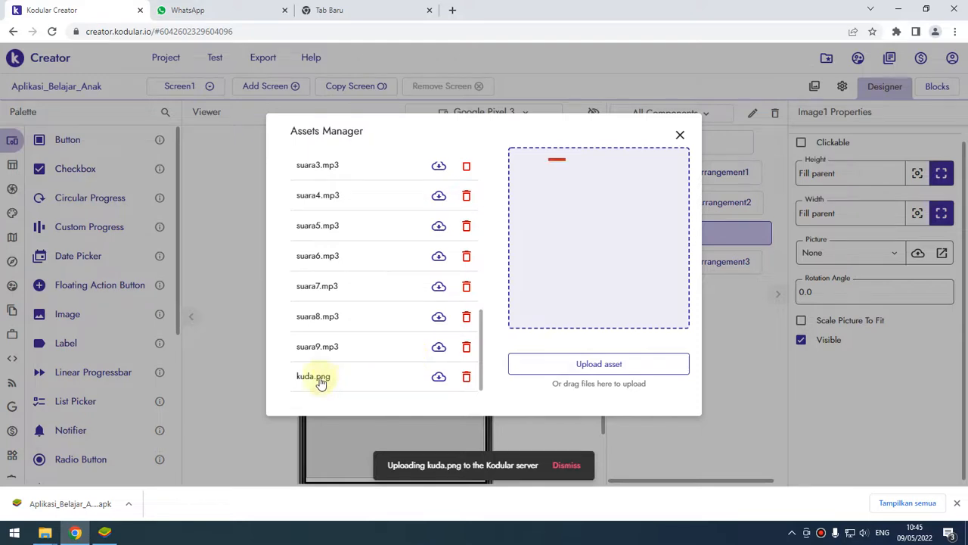
click(679, 136)
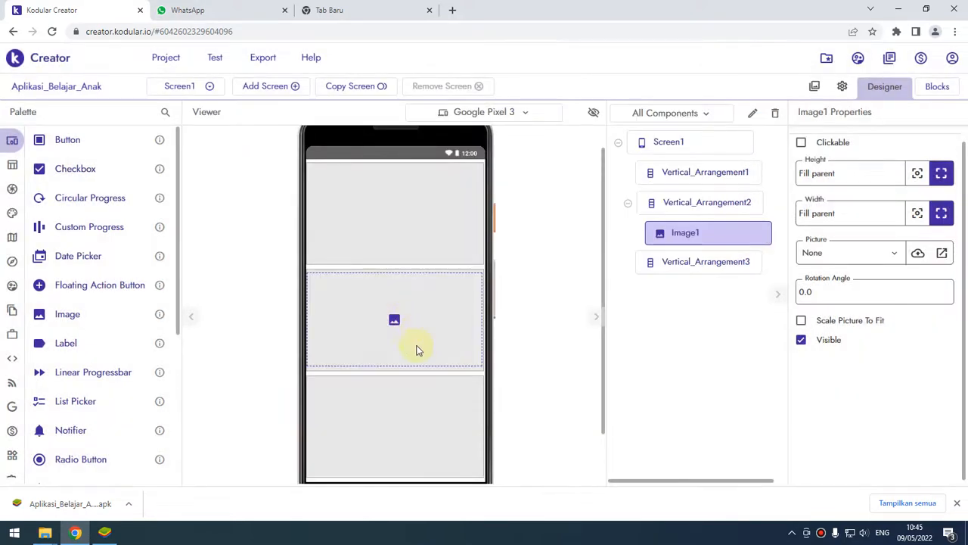
- Set the picture of Image1 to kuda.png
click(862, 257)
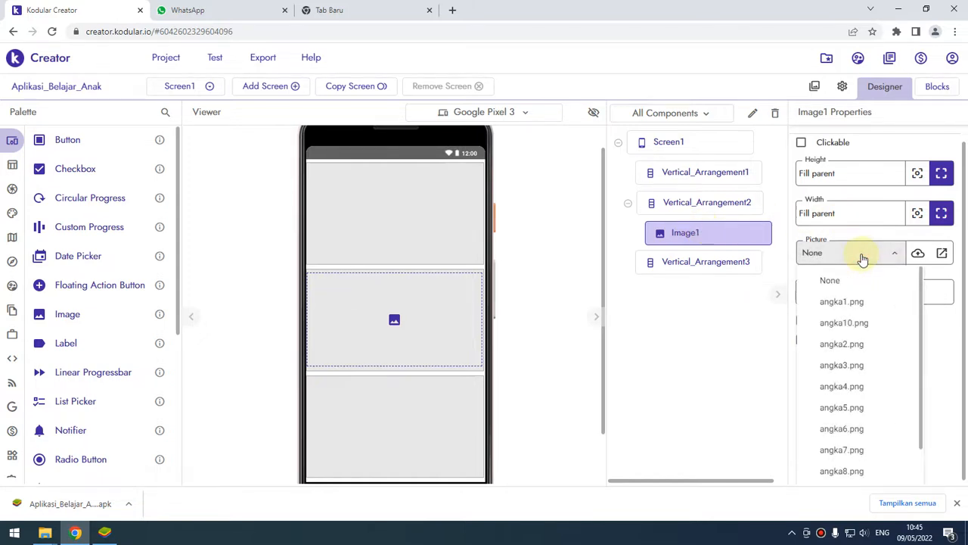
scroll(854, 385, down, 2)
click(847, 469)
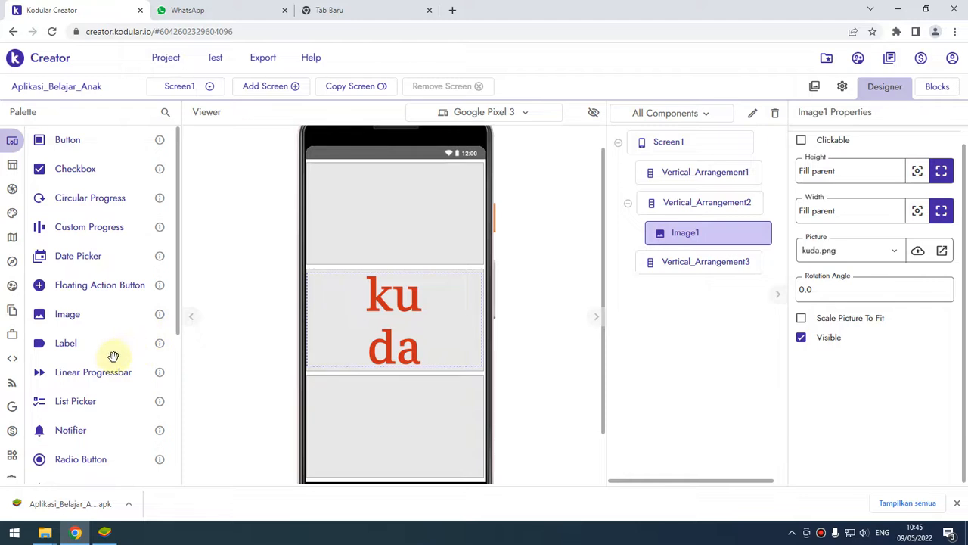
- Add a Clock component from the Sensors category to Screen1
scroll(117, 371, down, 3)
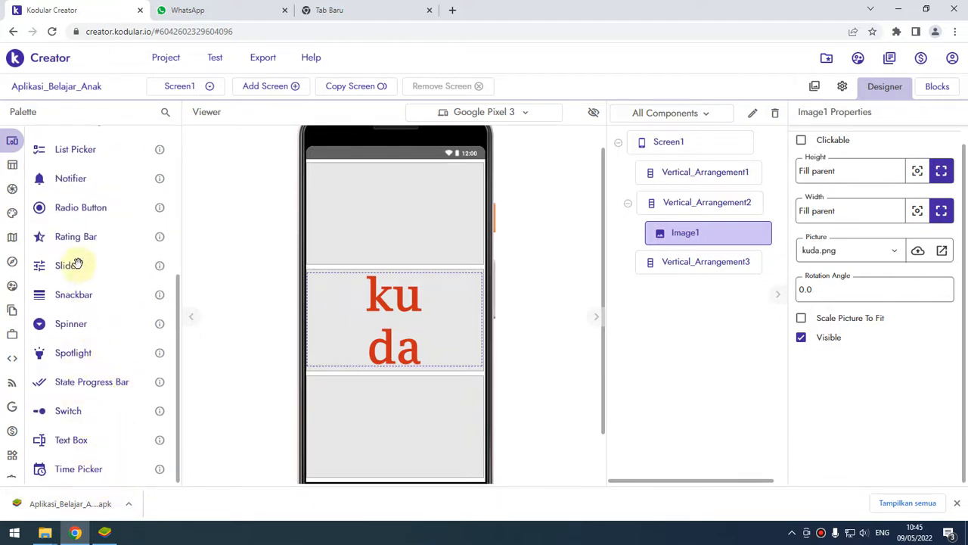
scroll(79, 250, up, 3)
scroll(78, 250, up, 1)
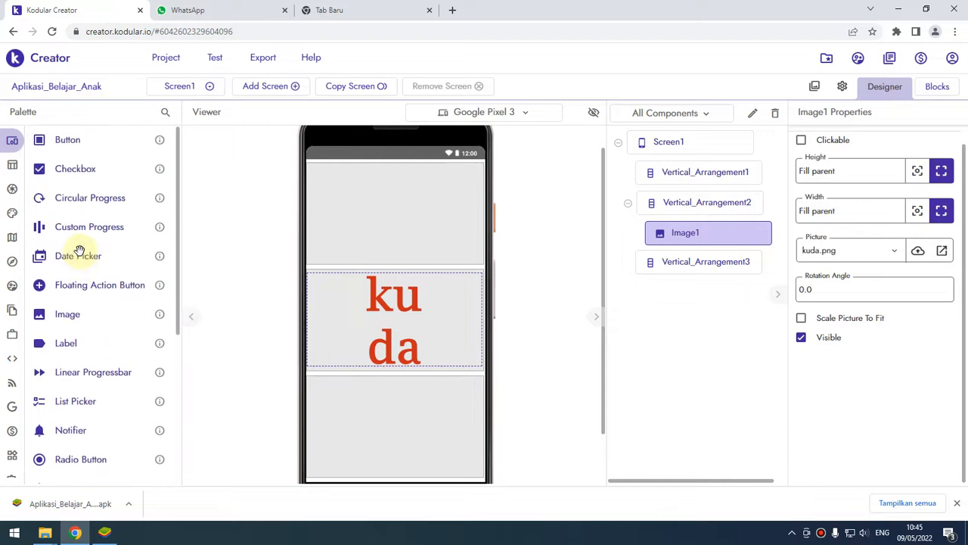
click(45, 165)
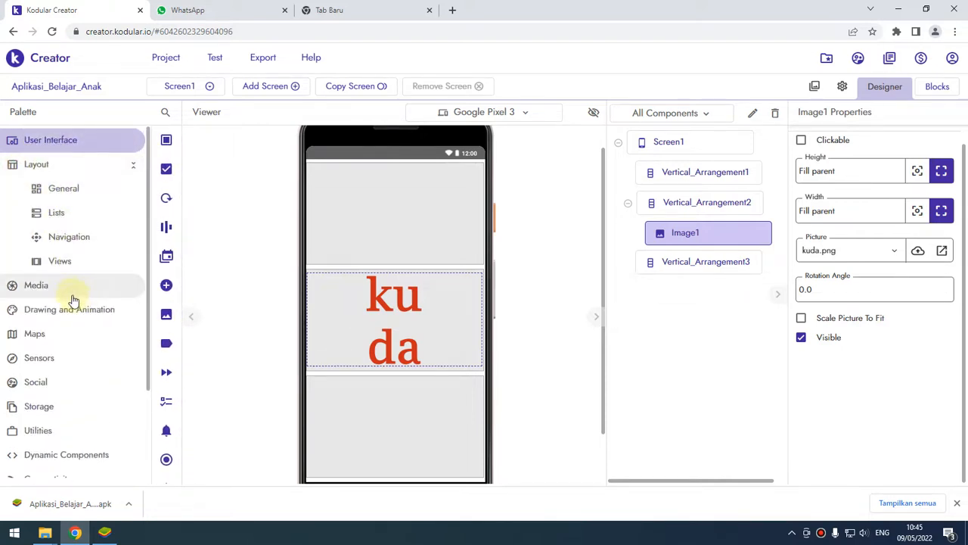
click(59, 358)
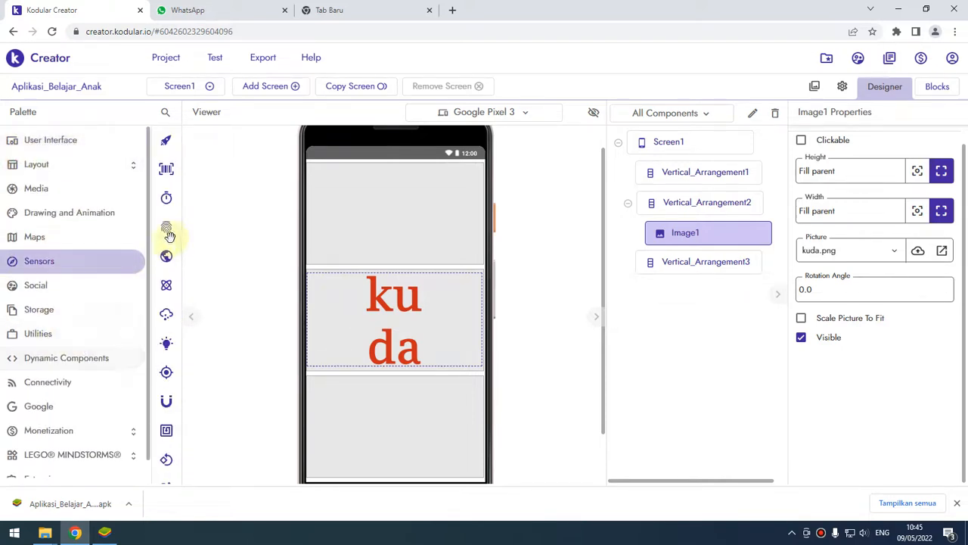
scroll(114, 359, down, 1)
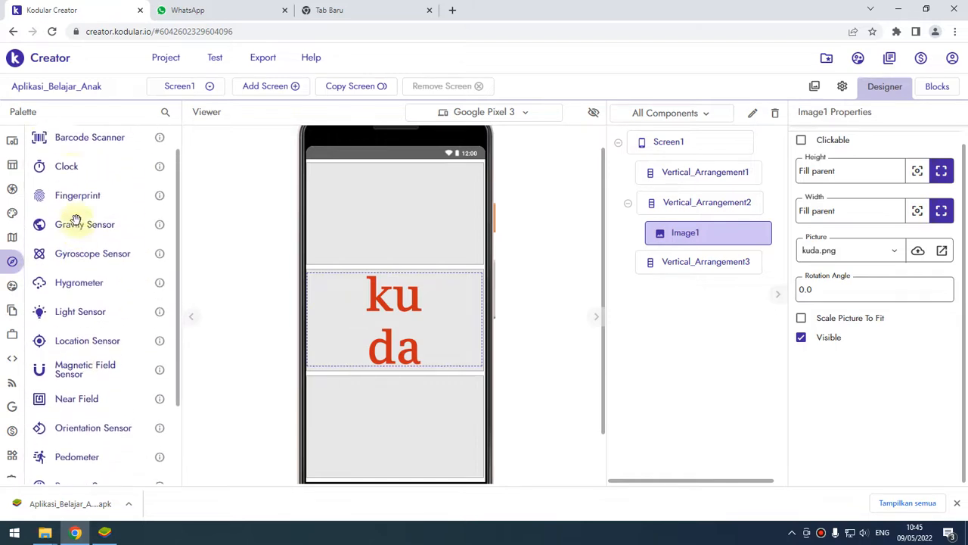
scroll(75, 215, up, 1)
drag(66, 197, 381, 424)
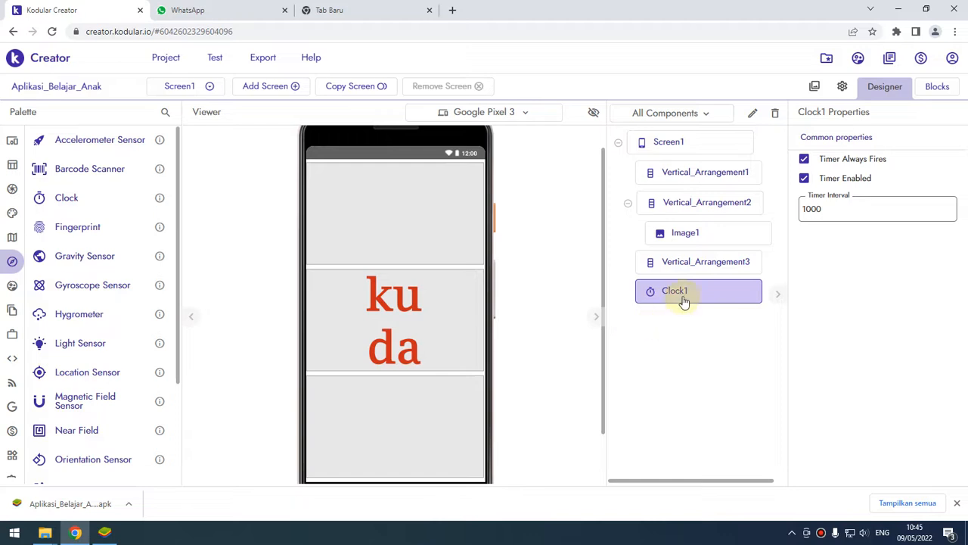
- Turn off Timer Always Fires for Clock1 and set its timer interval to 5000
click(810, 160)
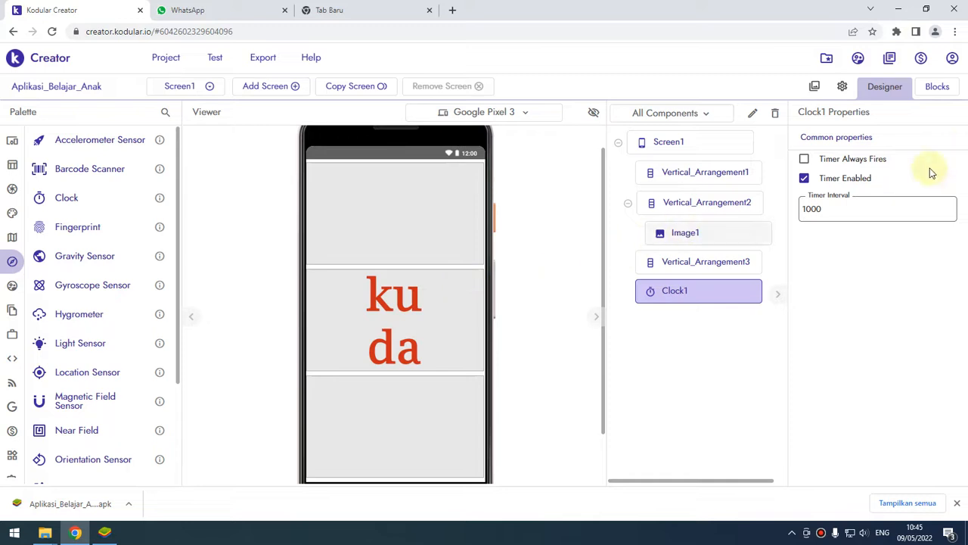
click(807, 208)
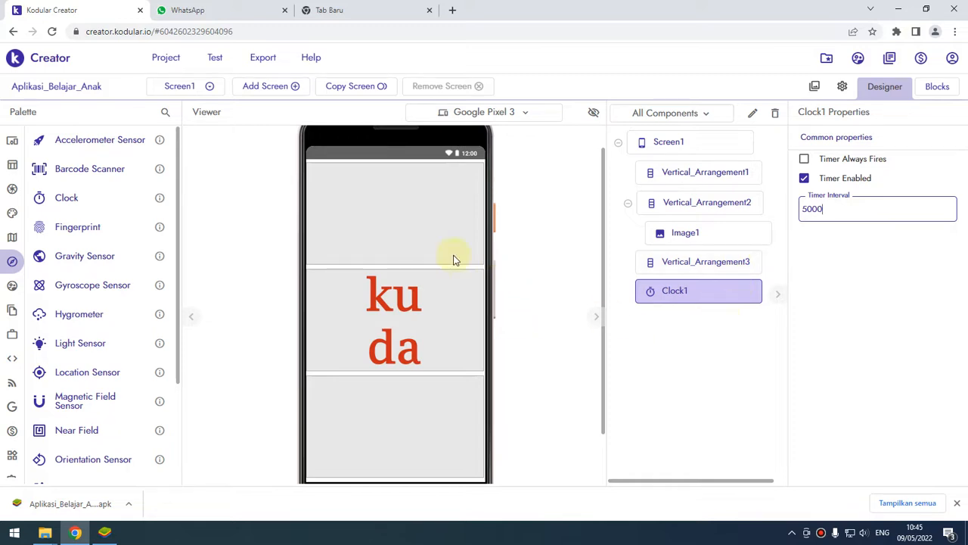
click(683, 298)
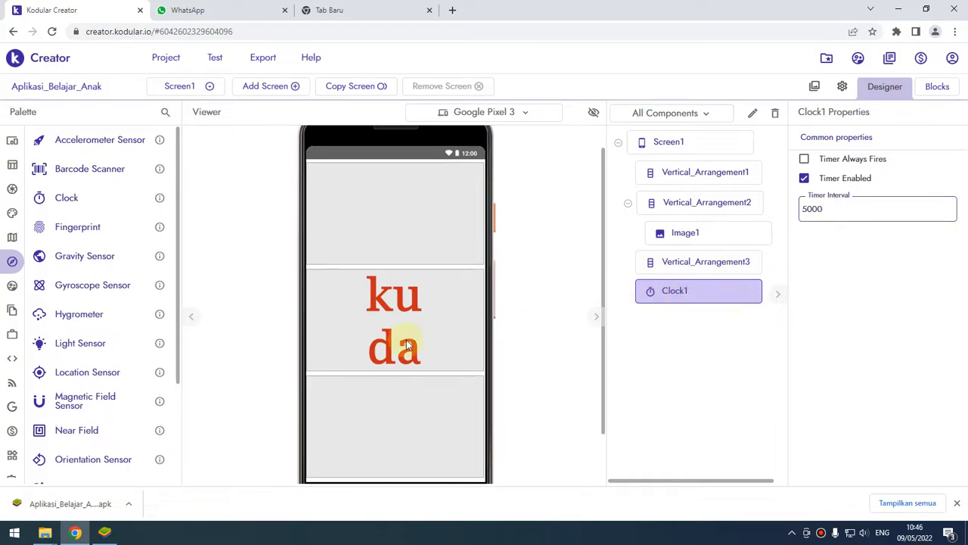
- Switch Screen1 to the blocks editor and place a "when Clock1.Timer" event block in the workspace
click(939, 88)
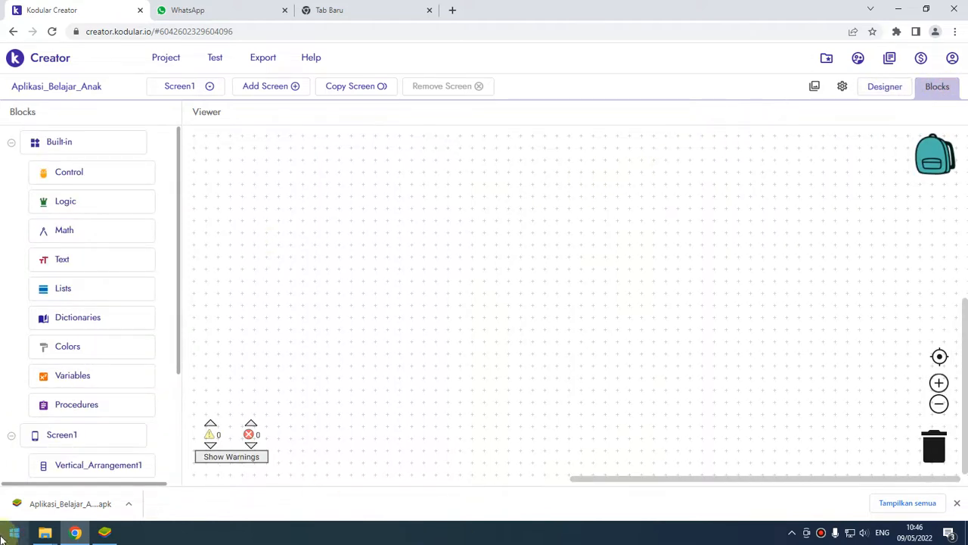
drag(179, 244, 129, 411)
click(69, 433)
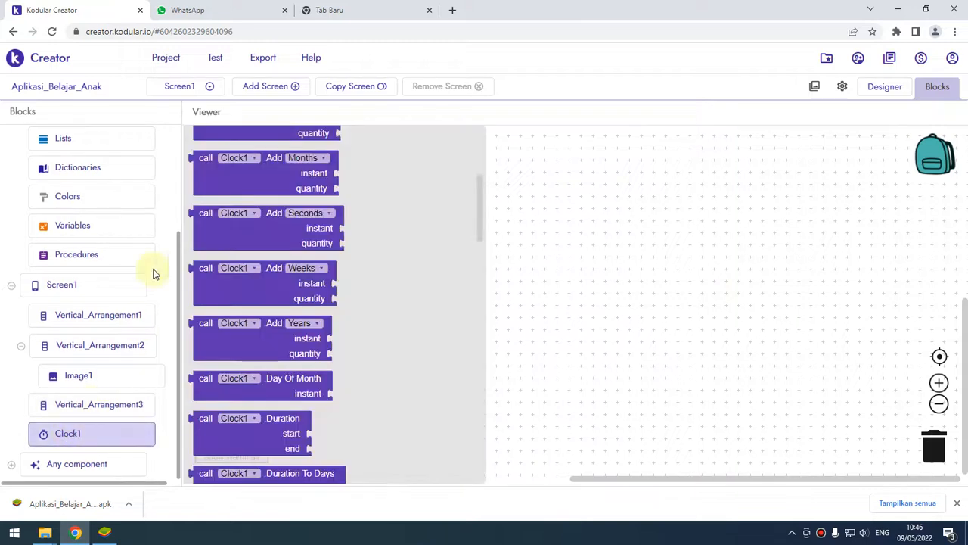
scroll(356, 214, up, 2)
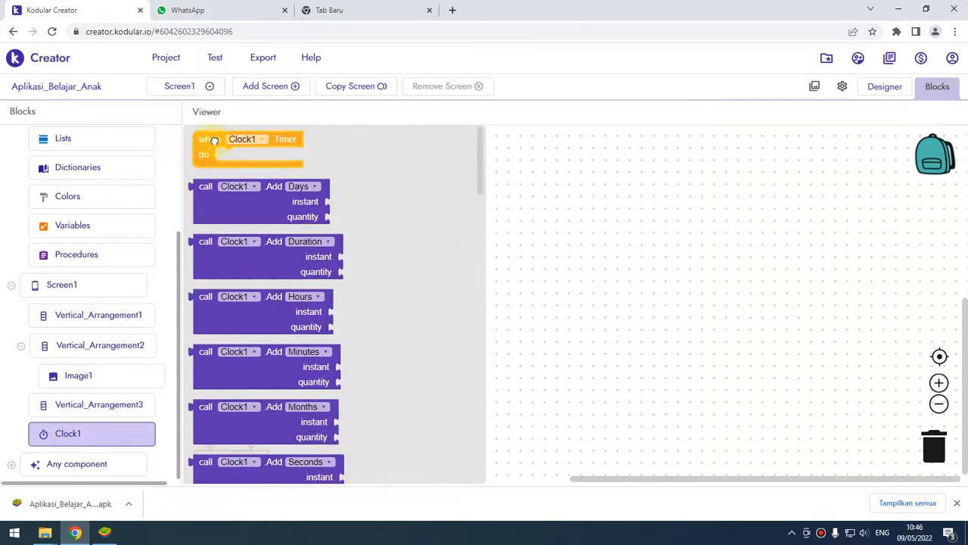
drag(214, 140, 327, 160)
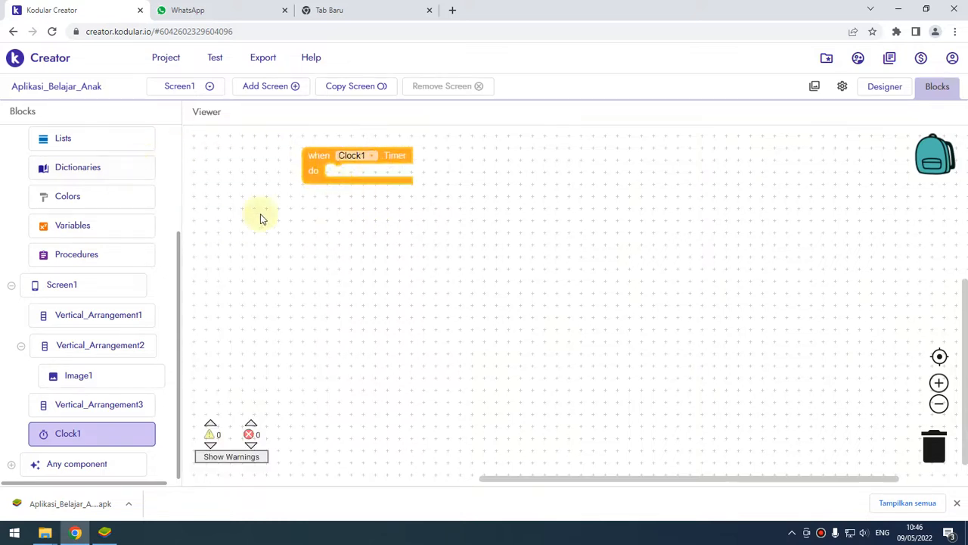
- Look through all the event, method and property blocks available for Clock1
click(76, 445)
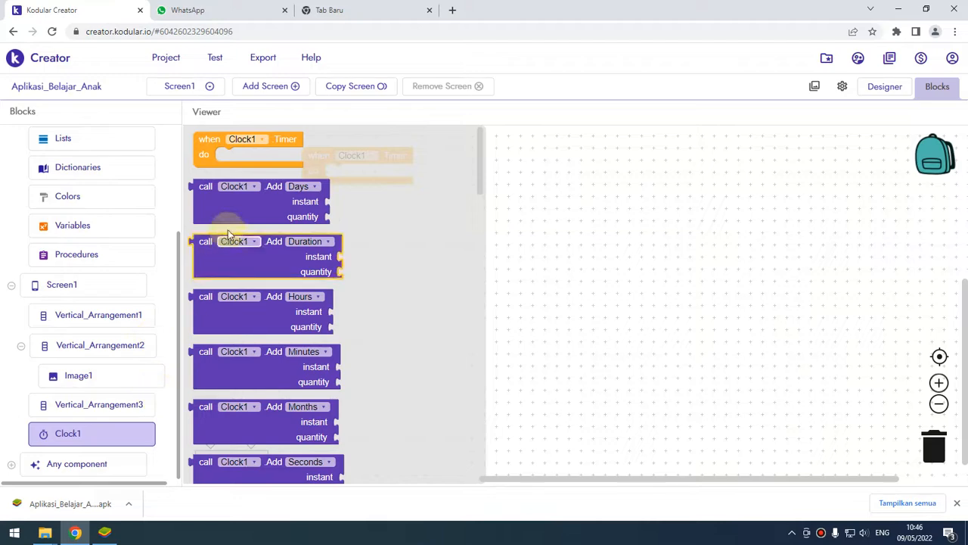
scroll(356, 265, down, 5)
scroll(379, 279, down, 3)
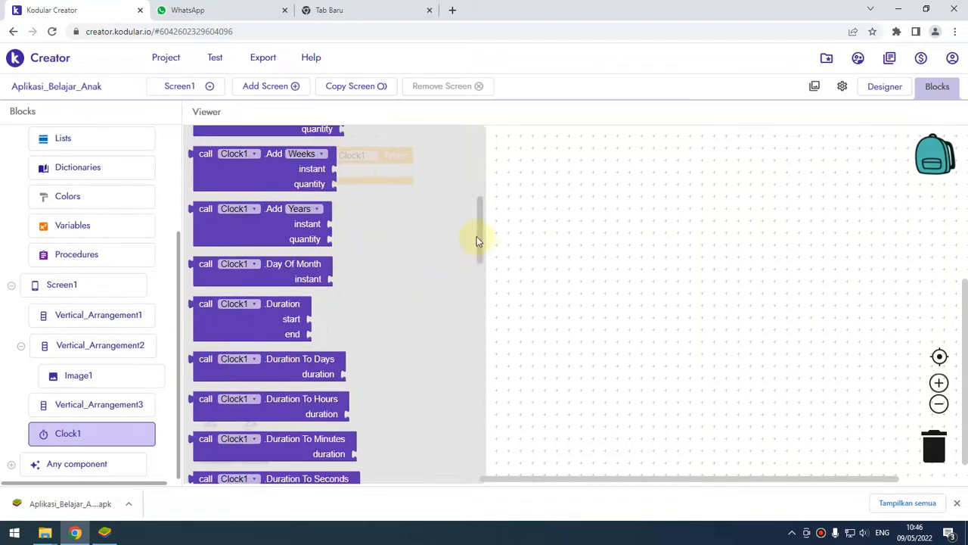
drag(477, 236, 511, 462)
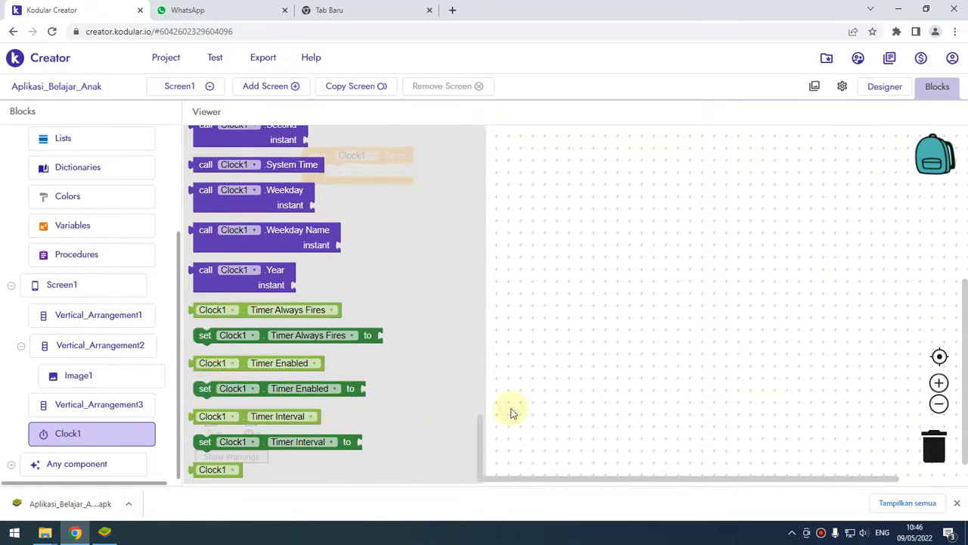
drag(478, 436, 476, 133)
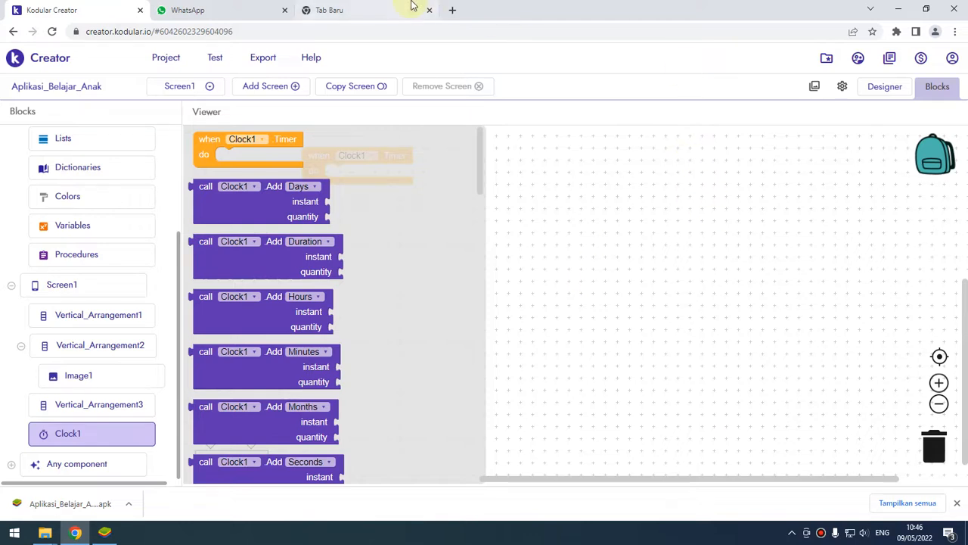
click(821, 532)
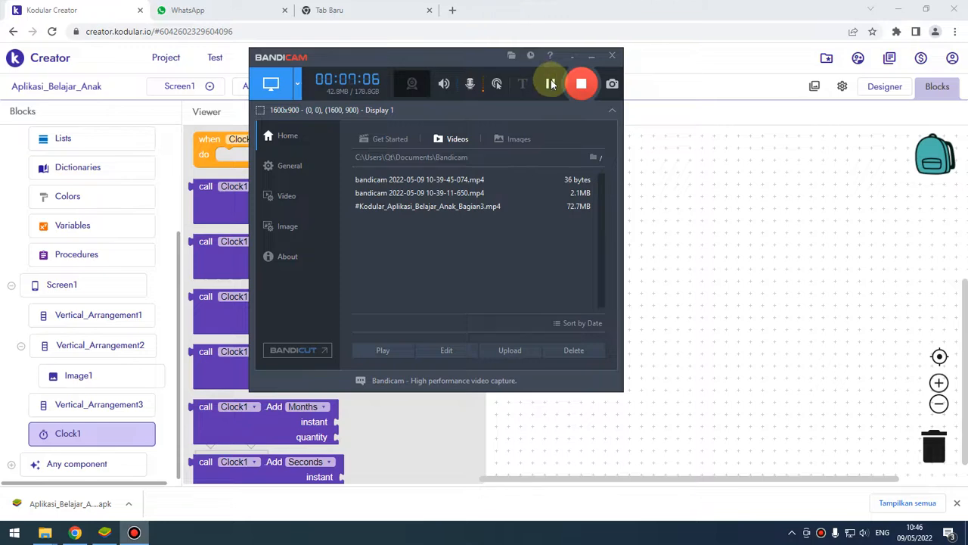
click(569, 58)
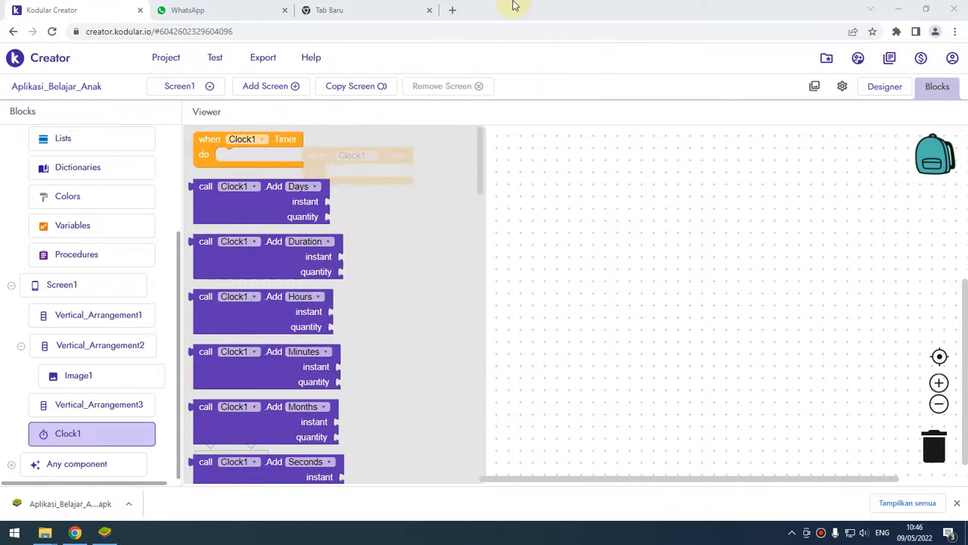
mouse_move(514, 5)
click(549, 14)
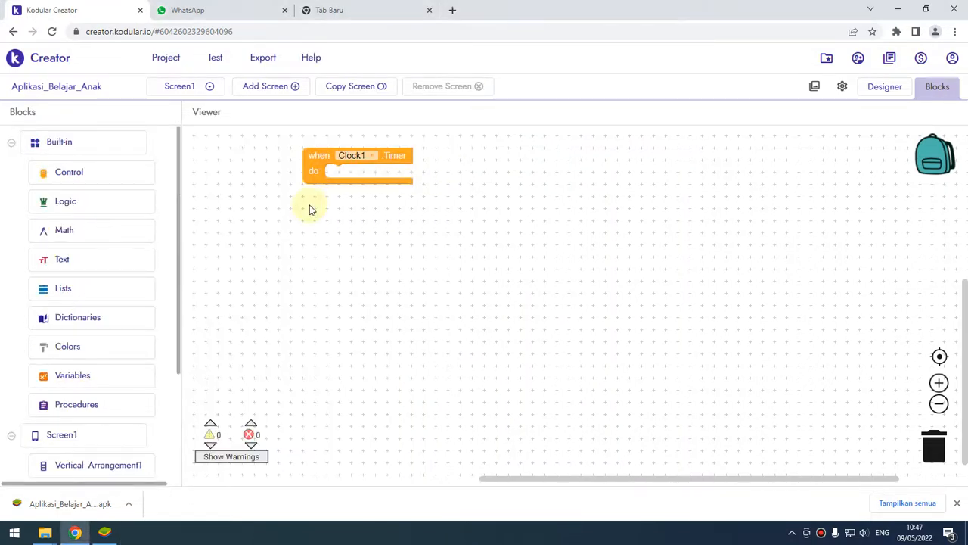
- Delete the "when Clock1.Timer" block from the workspace
drag(318, 159, 936, 454)
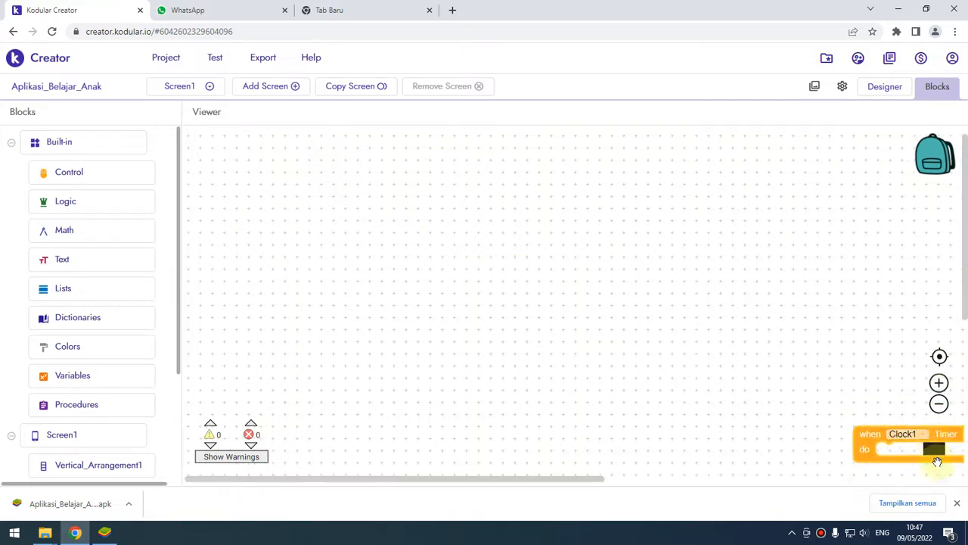
drag(871, 432, 476, 267)
right_click(479, 270)
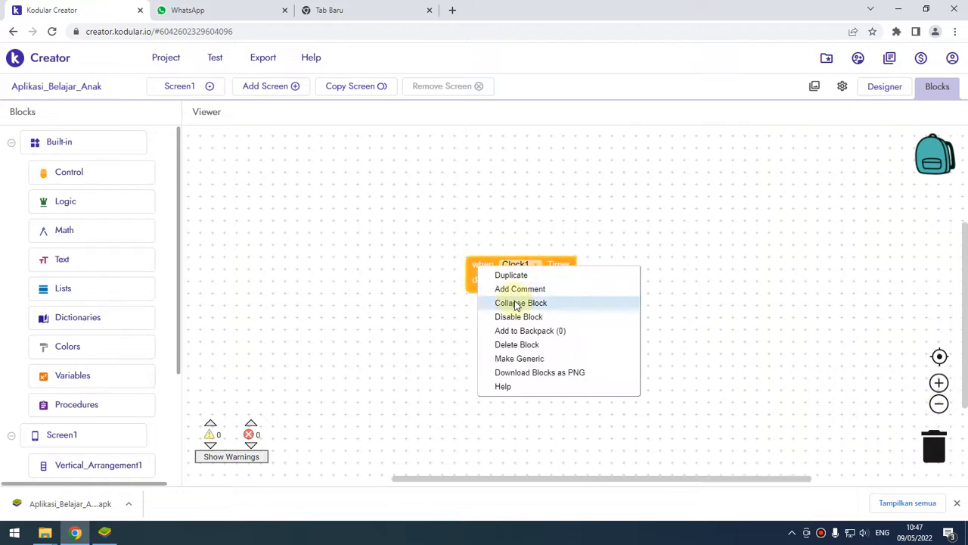
click(518, 344)
- Add a fresh "when Clock1.Timer" event block to the empty workspace
drag(178, 313, 164, 409)
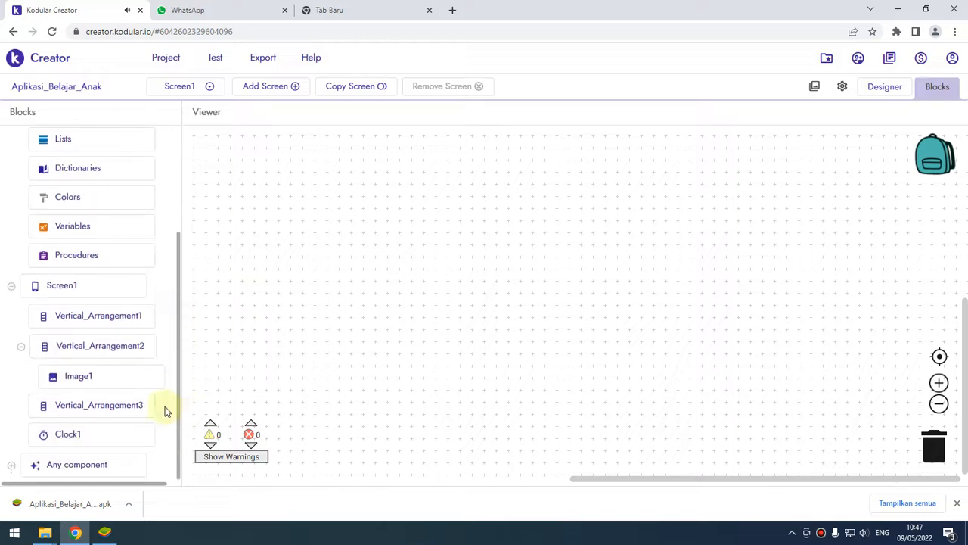
click(68, 433)
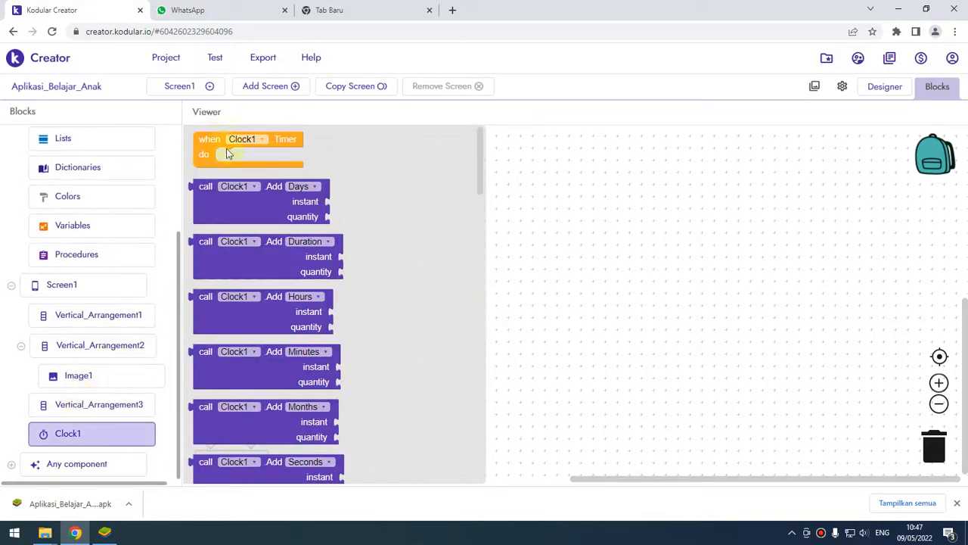
drag(214, 146, 348, 174)
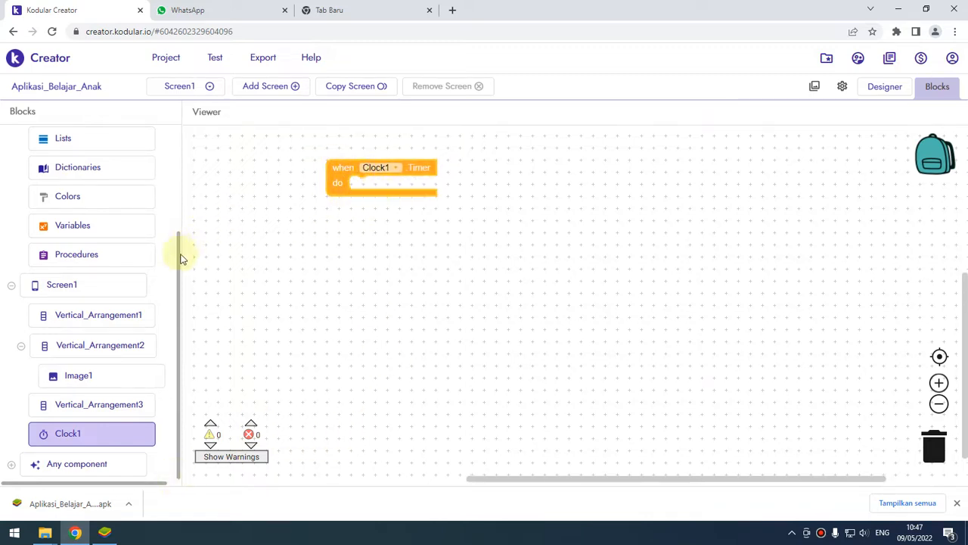
- Put an "open another screen" control block inside the Clock1 timer event, with Angka as the screen name
drag(180, 257, 147, 156)
click(89, 173)
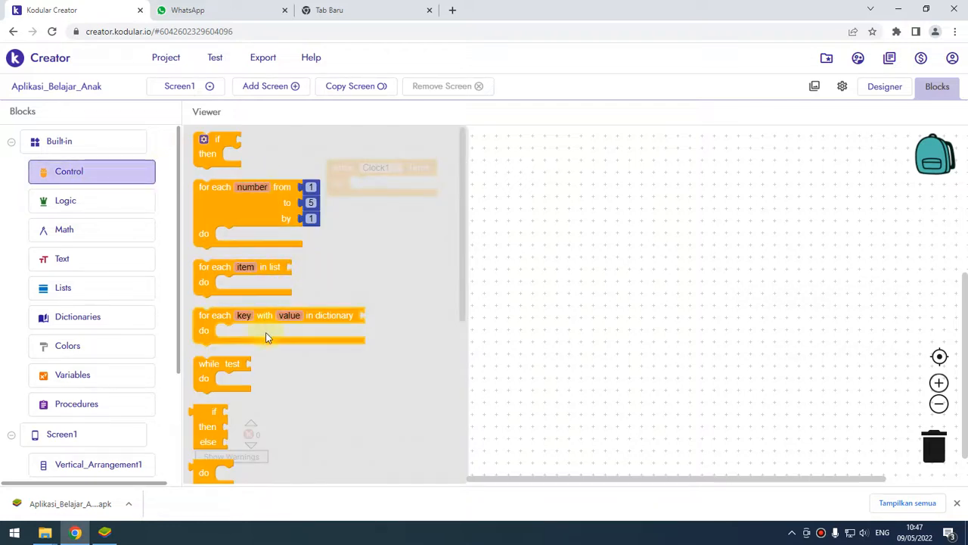
scroll(266, 338, down, 4)
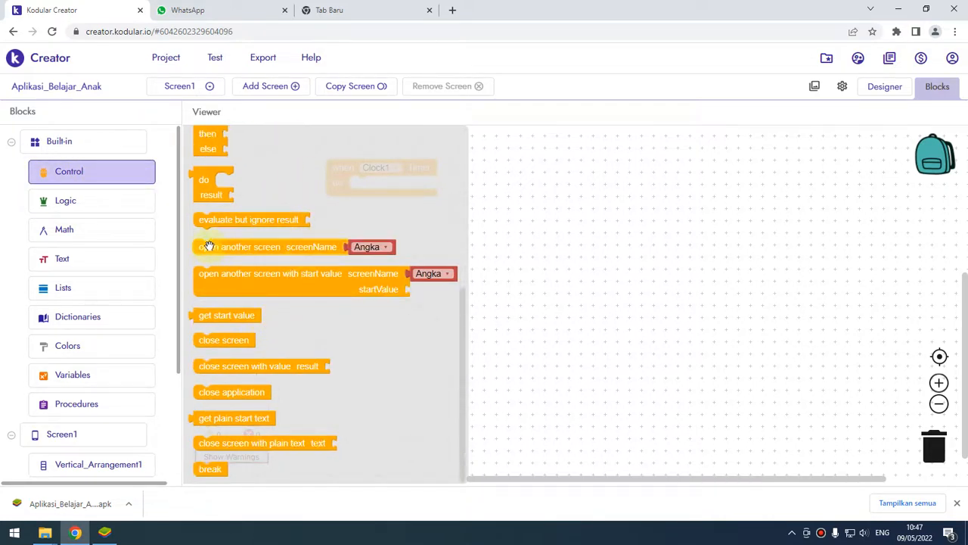
drag(209, 247, 366, 184)
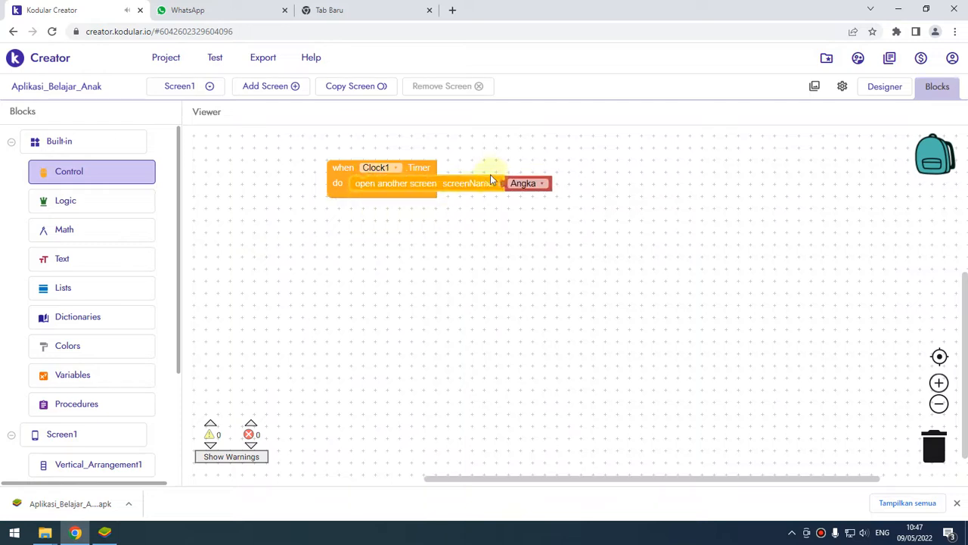
click(540, 184)
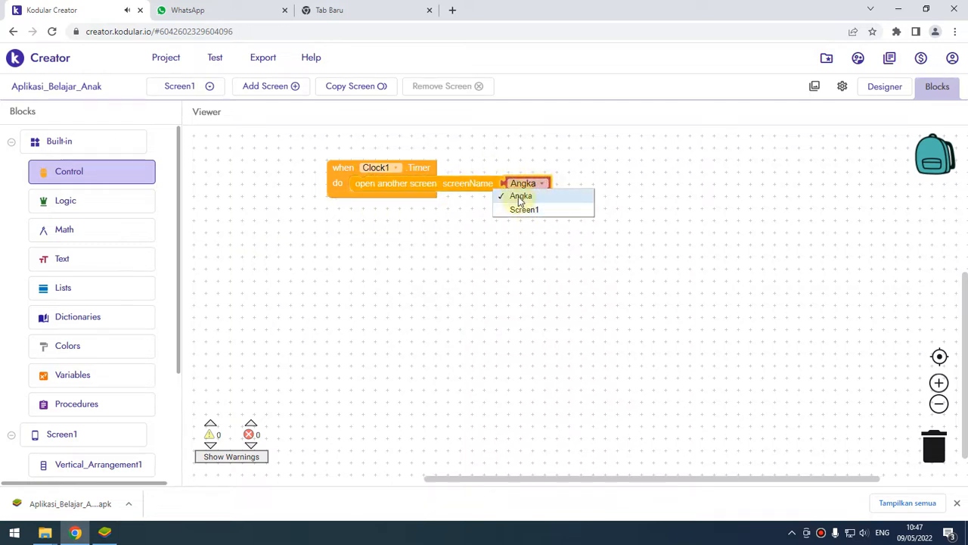
click(520, 200)
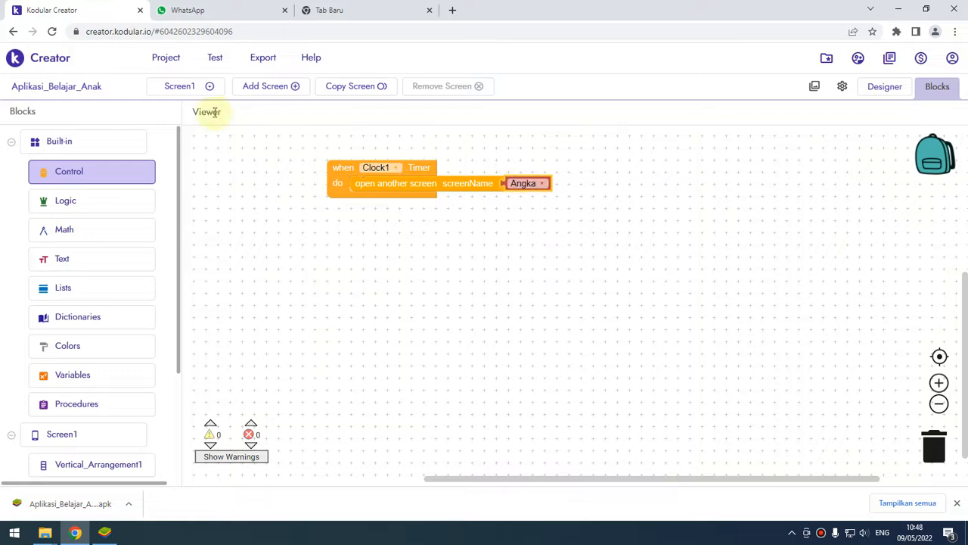
- Check the list of screens in the project
click(204, 89)
click(258, 167)
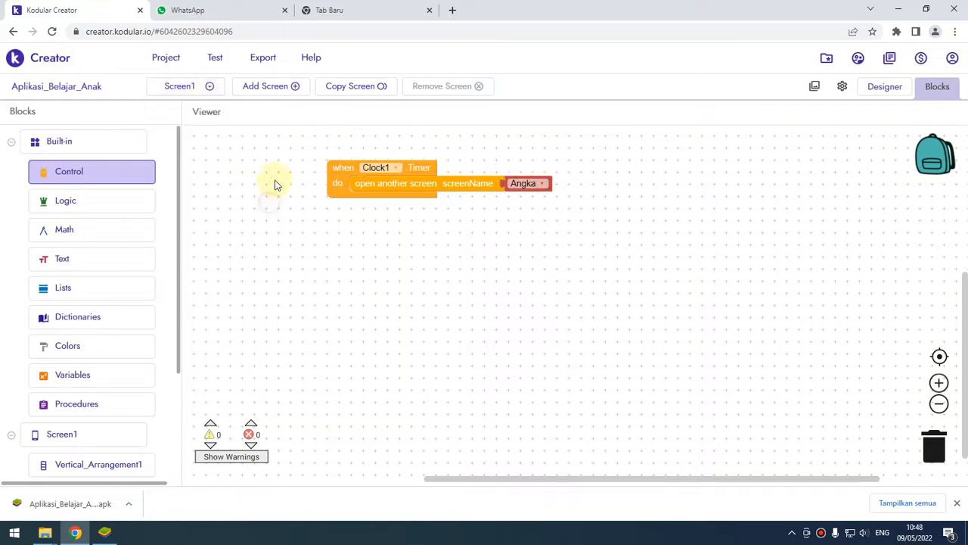
click(186, 88)
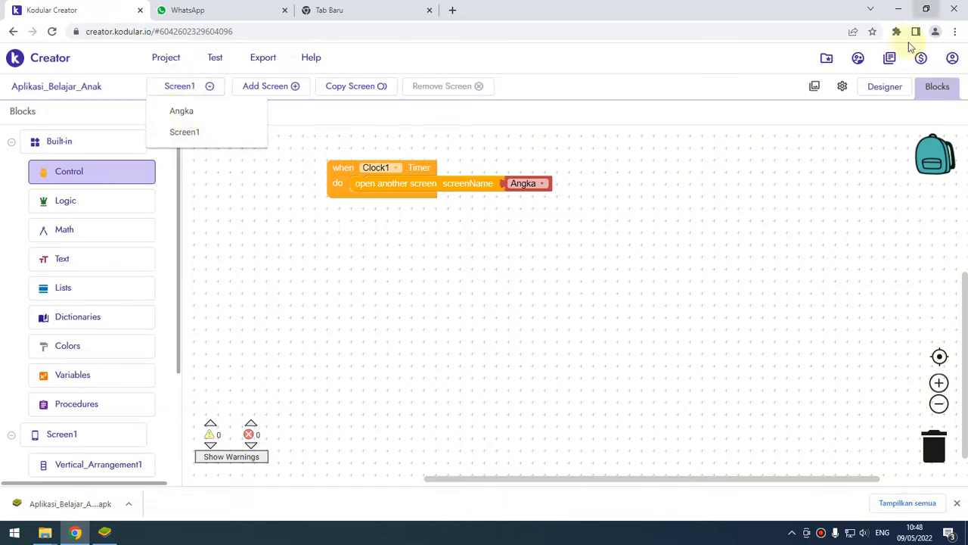
- Return Screen1 to the designer view and look over the whole phone layout
click(886, 89)
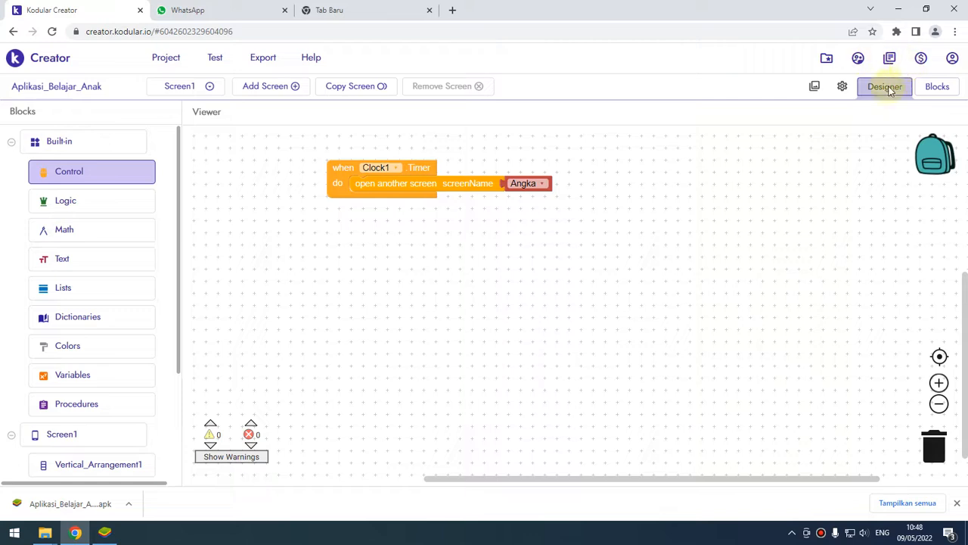
click(879, 98)
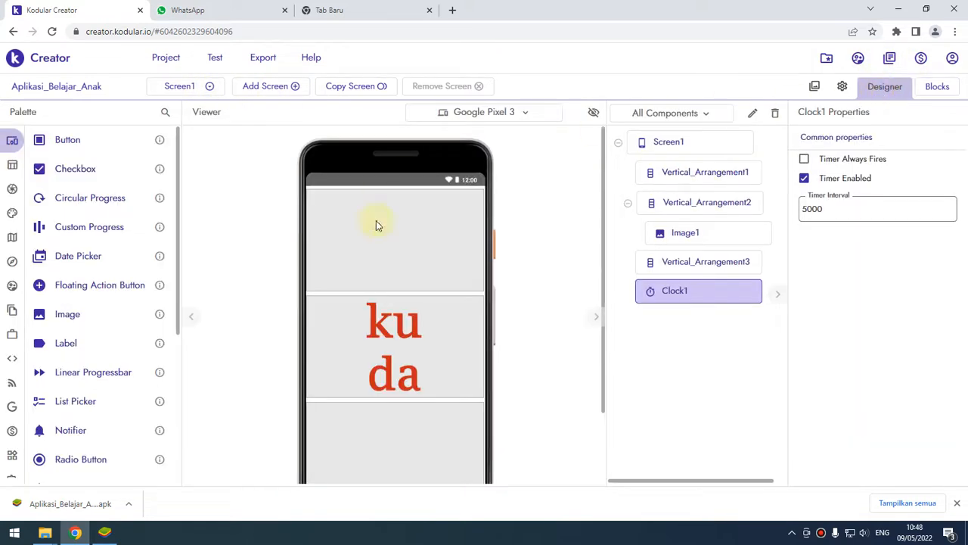
click(573, 290)
scroll(540, 280, down, 2)
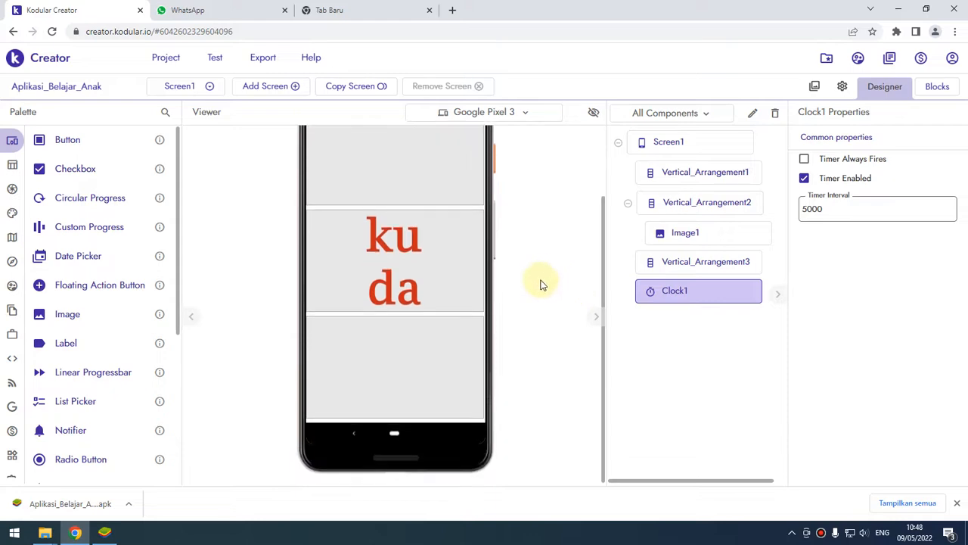
- Open the project settings and set the app icon to kuda.png
click(843, 87)
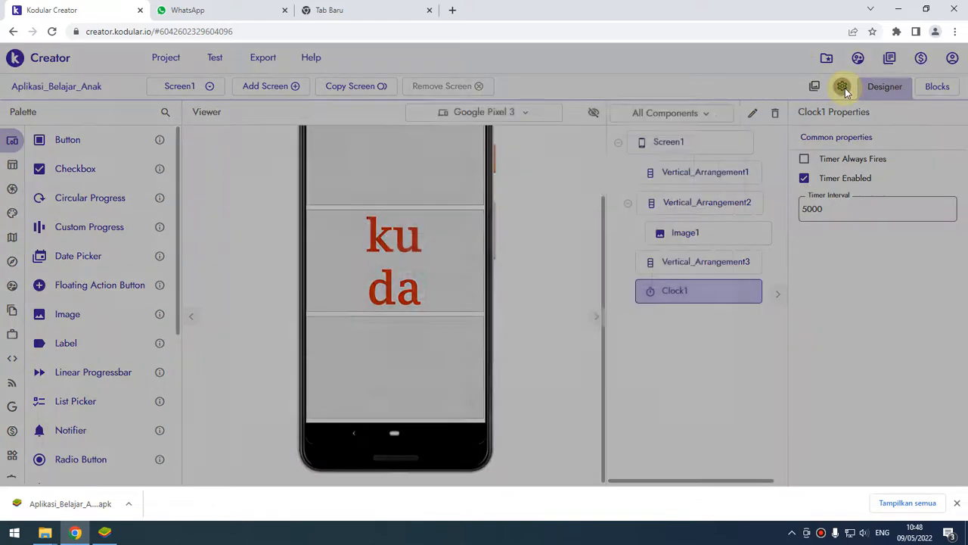
click(716, 118)
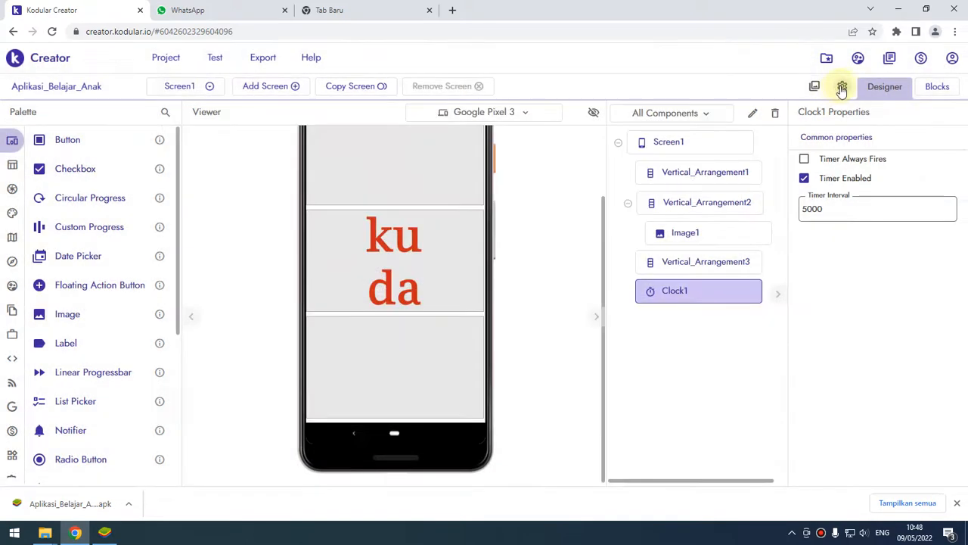
click(843, 87)
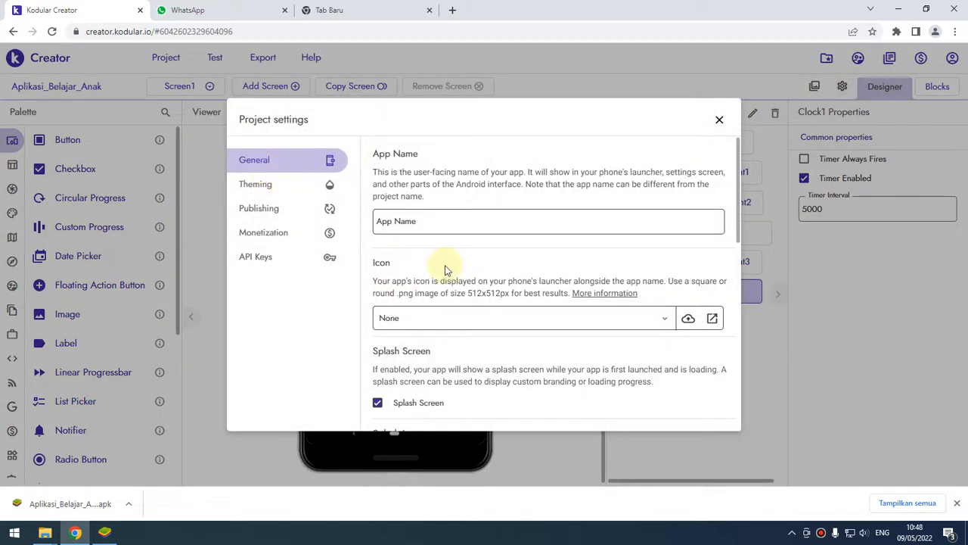
scroll(461, 264, down, 1)
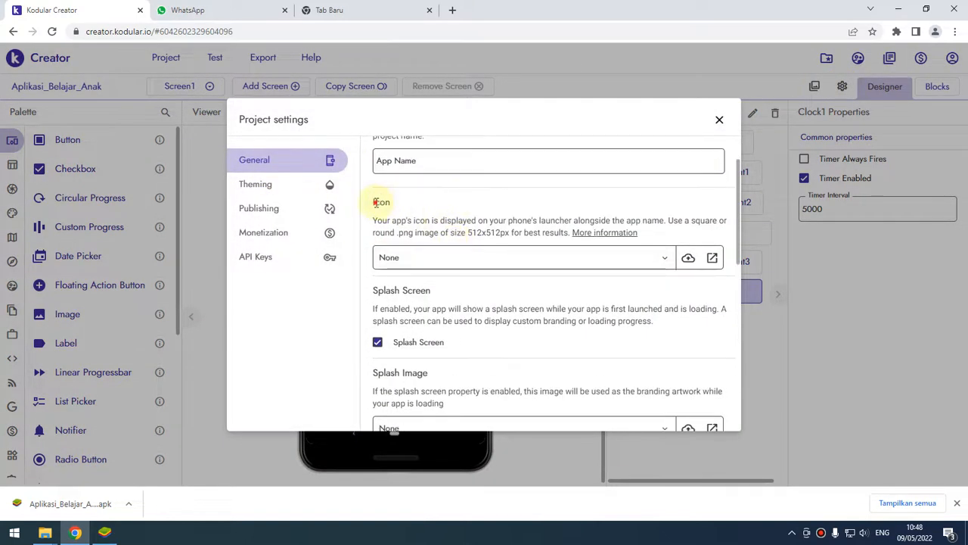
drag(375, 202, 458, 202)
click(670, 261)
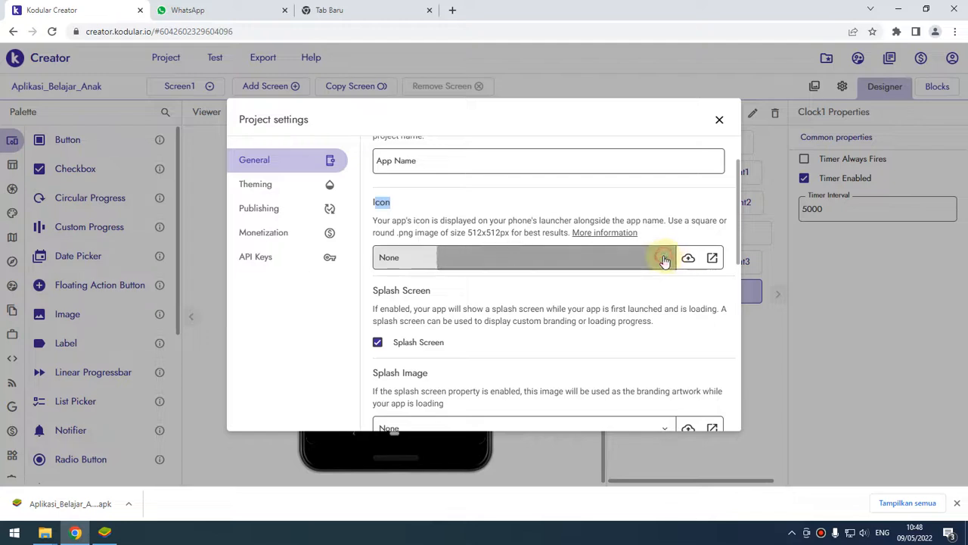
drag(499, 304, 502, 428)
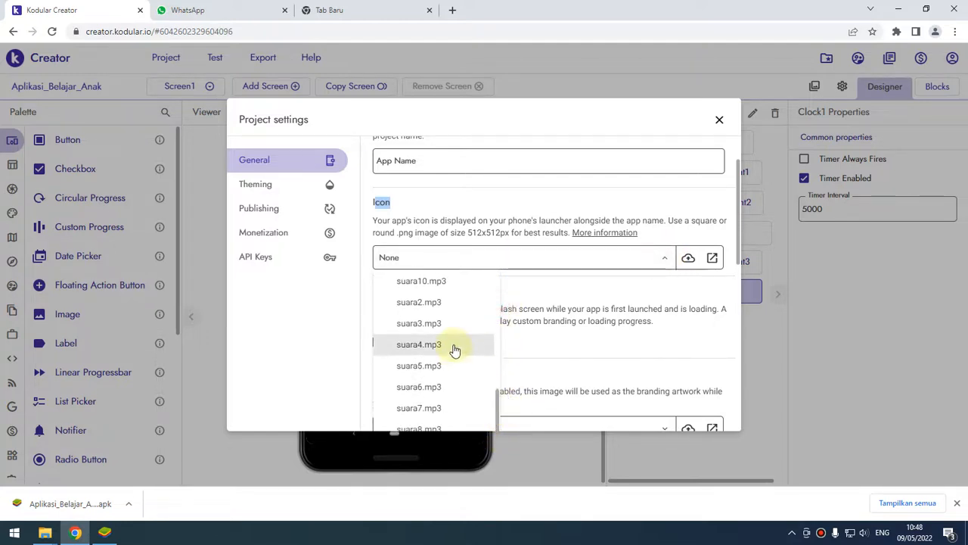
scroll(454, 343, up, 3)
drag(499, 346, 488, 420)
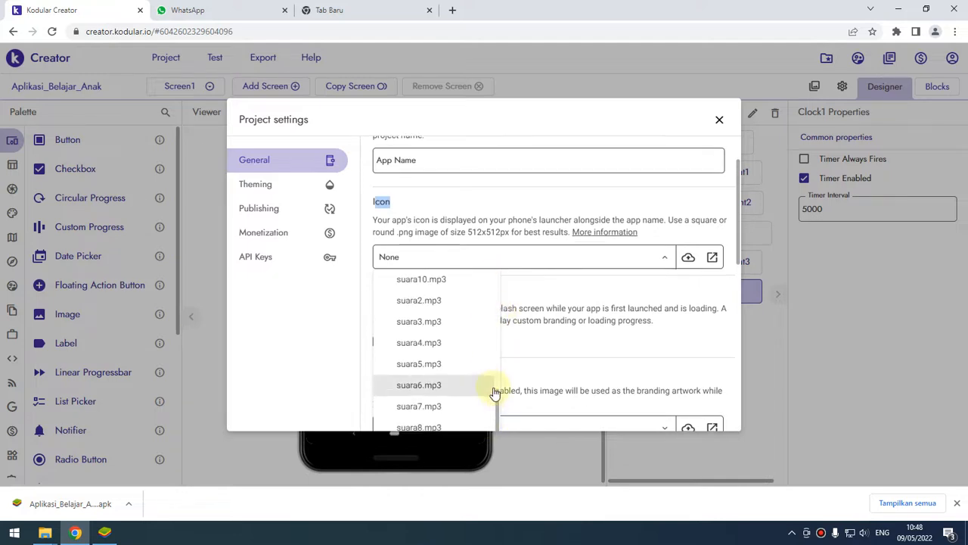
scroll(490, 370, down, 3)
click(423, 289)
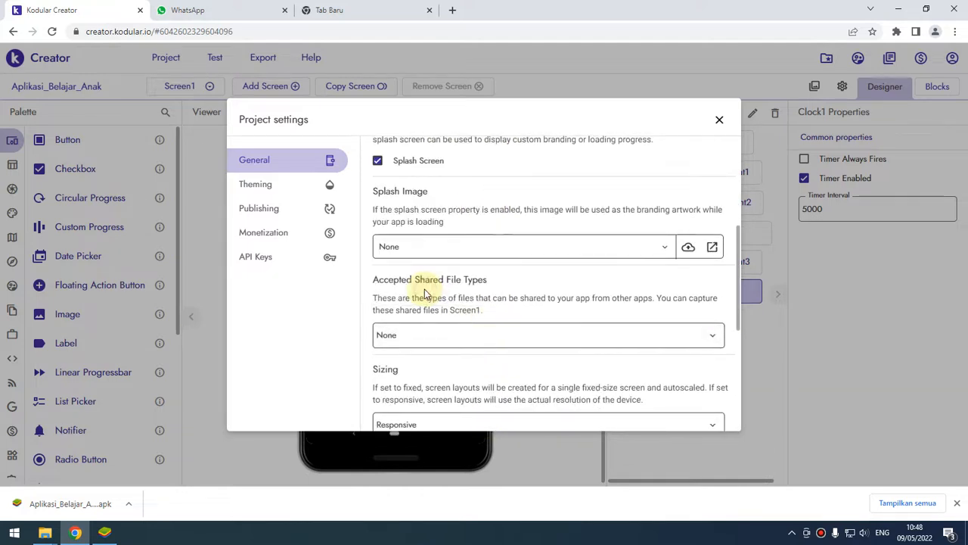
- Examine the available splash images and the remaining general project settings, down to the Tutorial URL
click(457, 246)
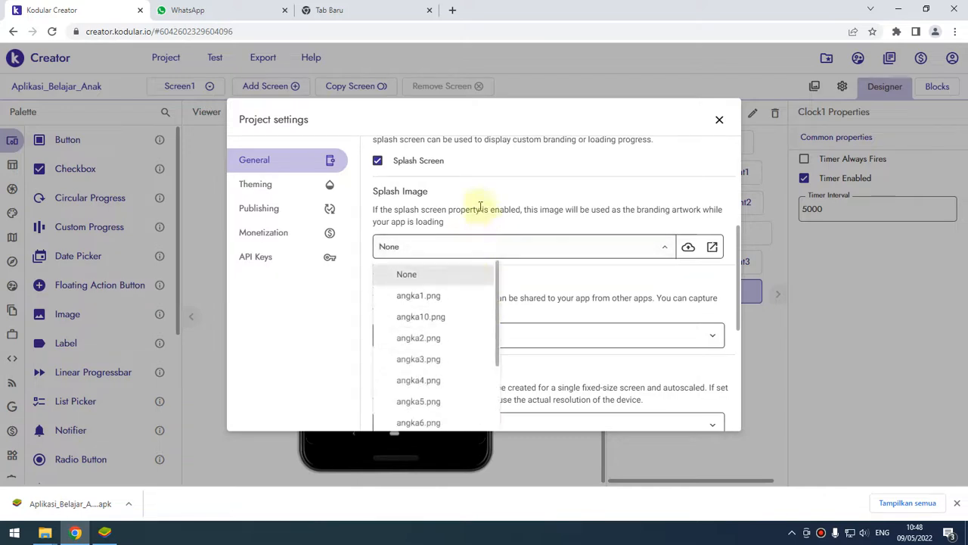
click(659, 248)
click(658, 248)
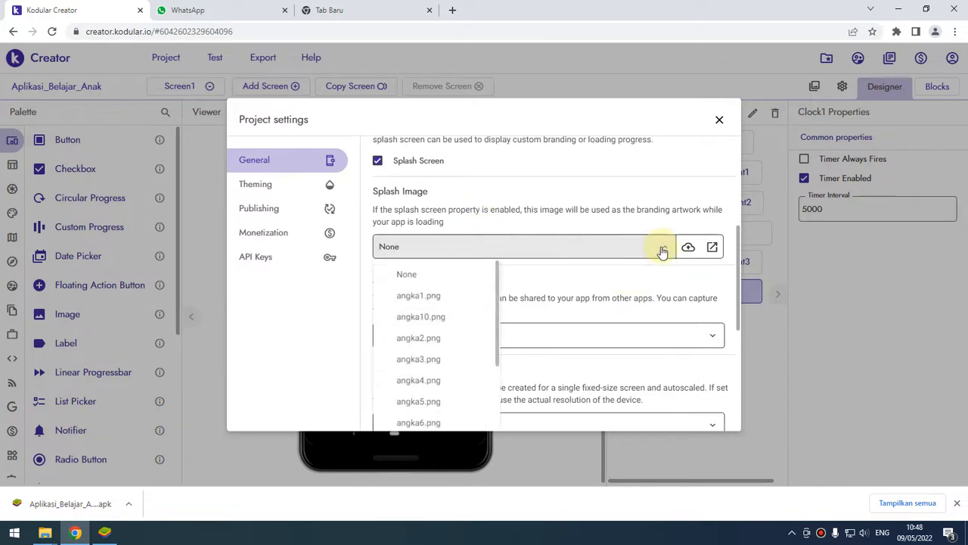
click(658, 248)
scroll(401, 303, up, 3)
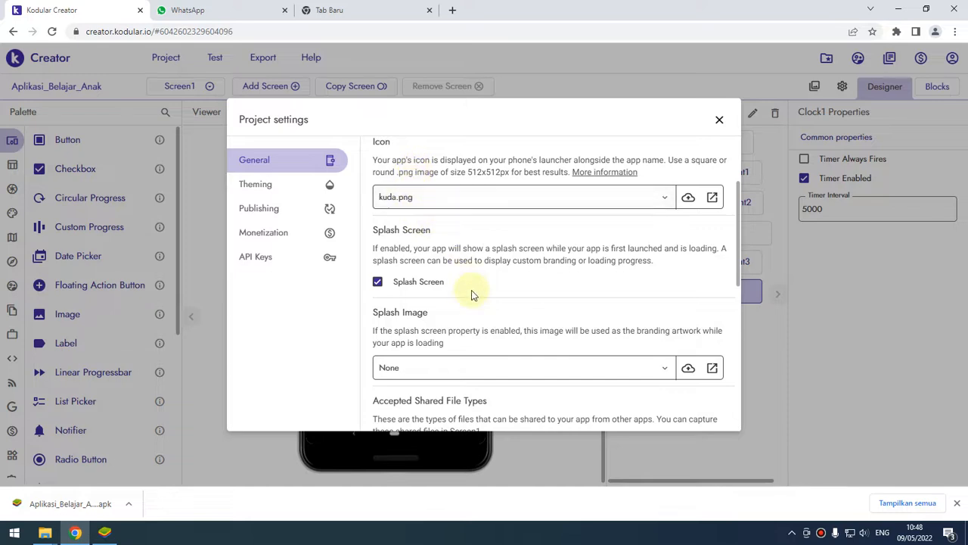
scroll(469, 286, down, 3)
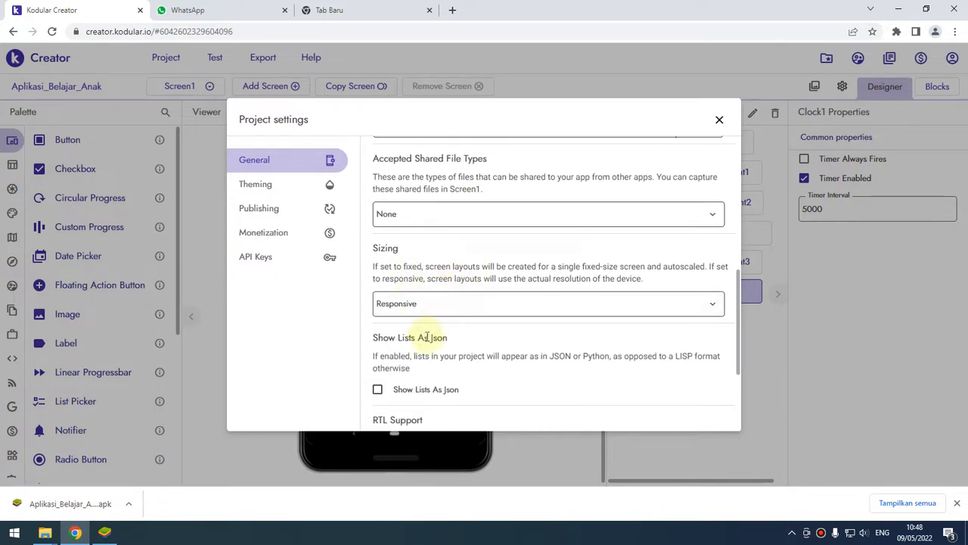
scroll(427, 333, down, 3)
scroll(426, 302, down, 1)
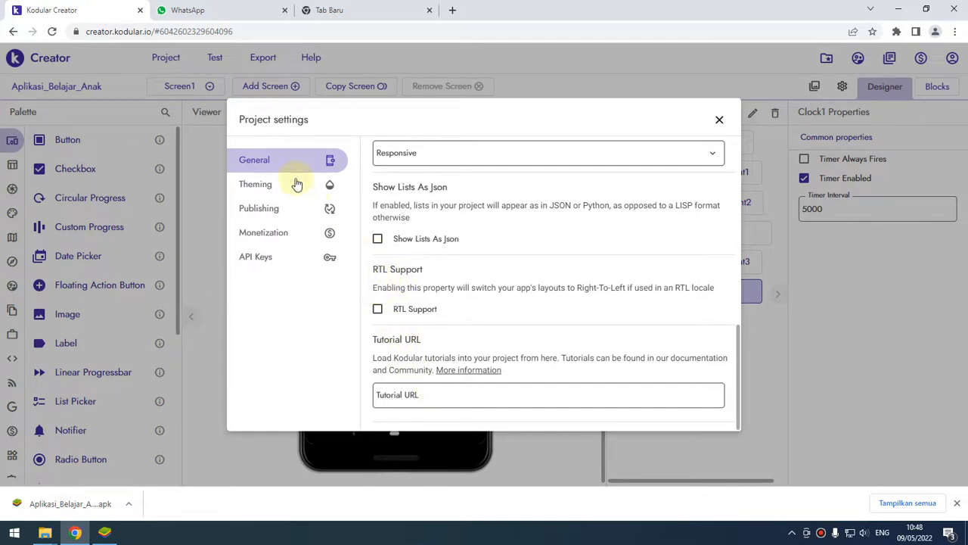
- Look over the minimum SDK levels in the publishing settings and enter "Aplikasi Belajar Anak" as the package name
click(274, 189)
click(271, 210)
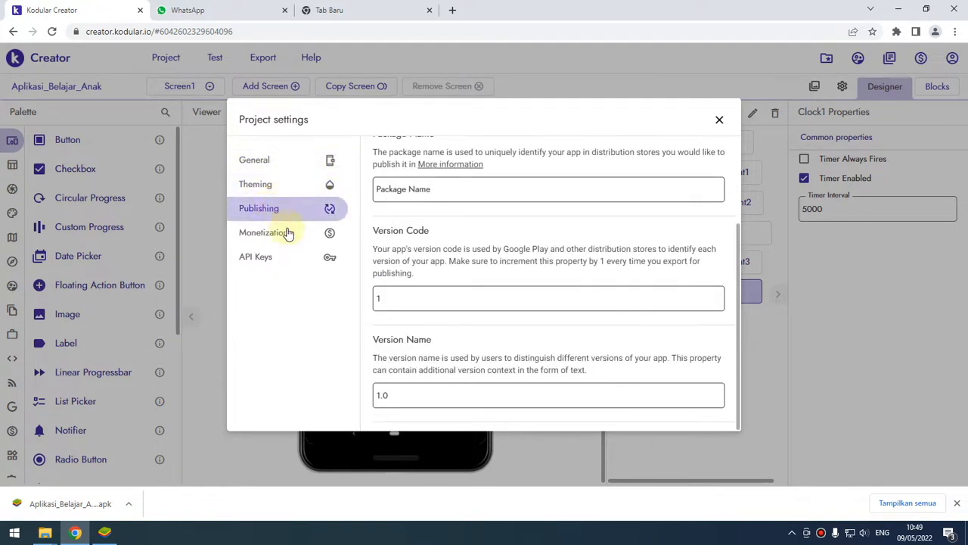
click(473, 189)
scroll(464, 203, up, 2)
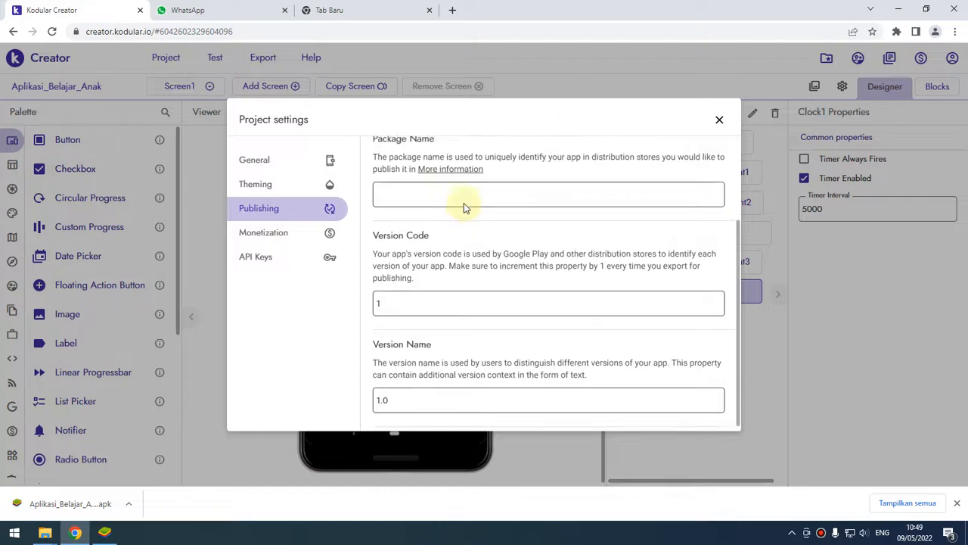
click(413, 223)
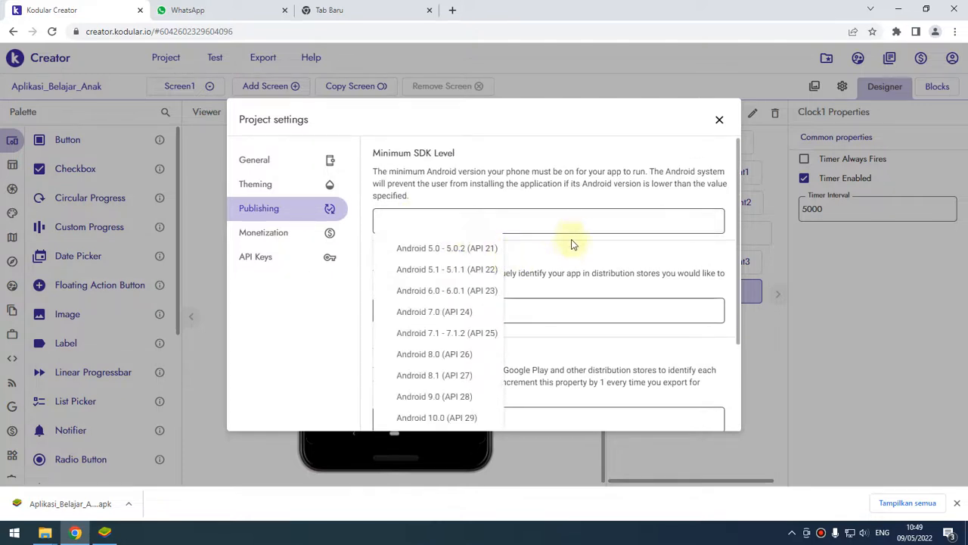
click(572, 250)
scroll(399, 196, down, 2)
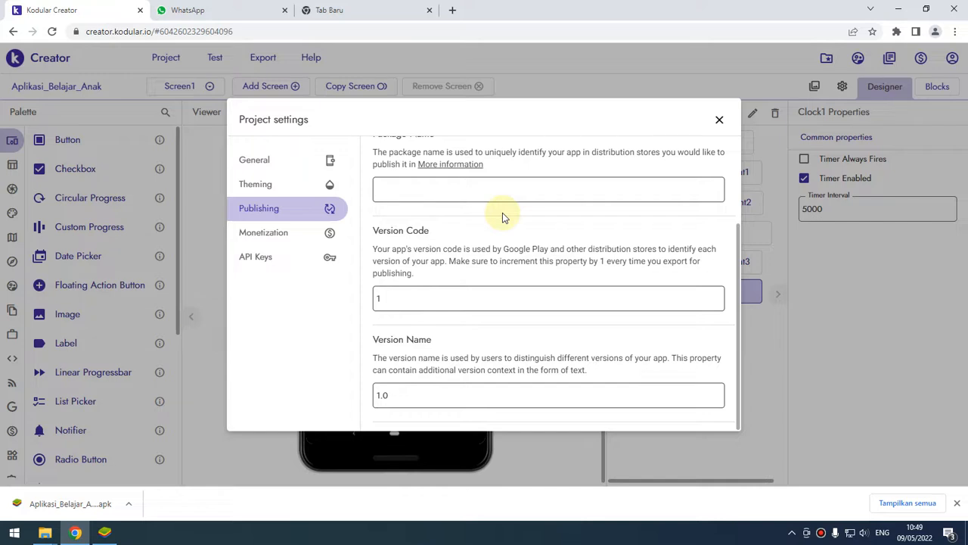
text(Aplikasi Belajar Anak)
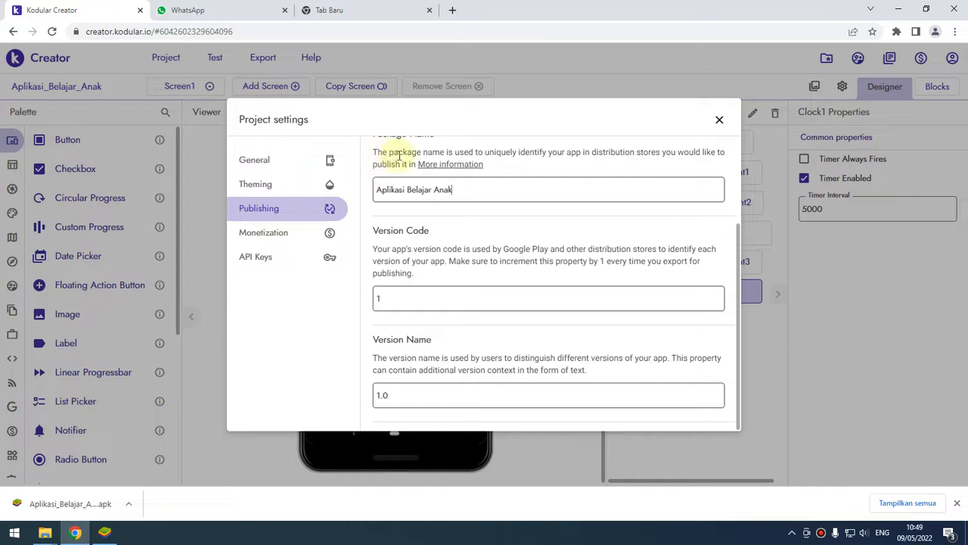
scroll(488, 178, up, 1)
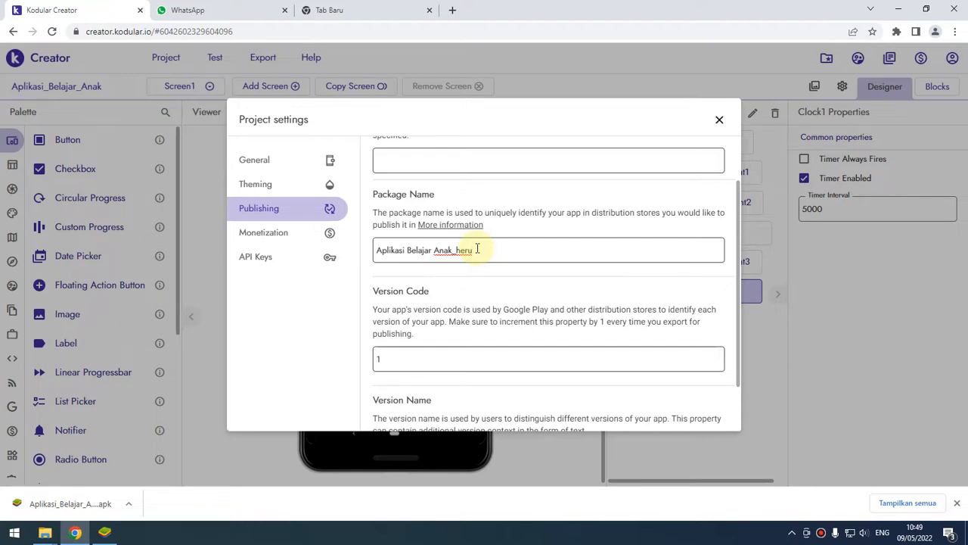
- Review the monetization, API key, general and publishing settings, and close the project settings
click(302, 233)
click(263, 257)
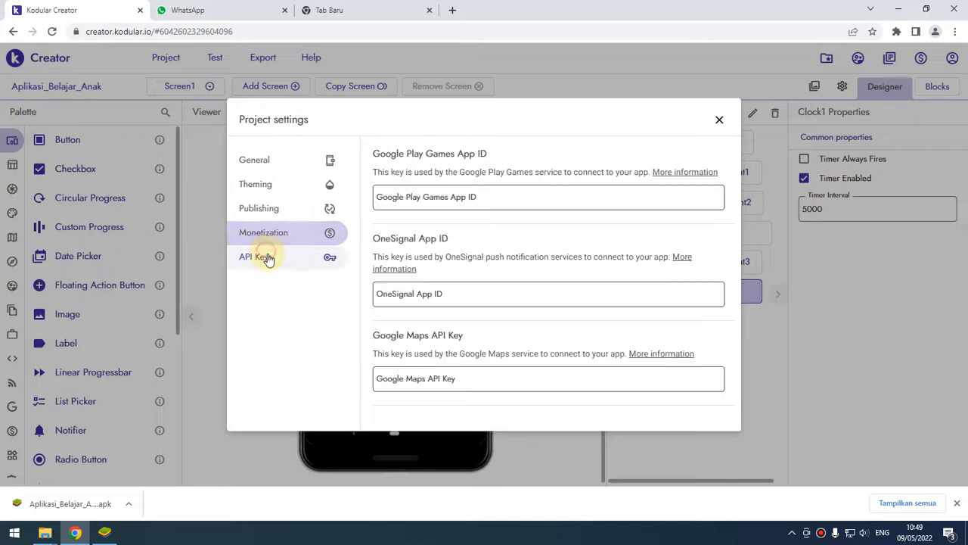
click(280, 233)
click(277, 211)
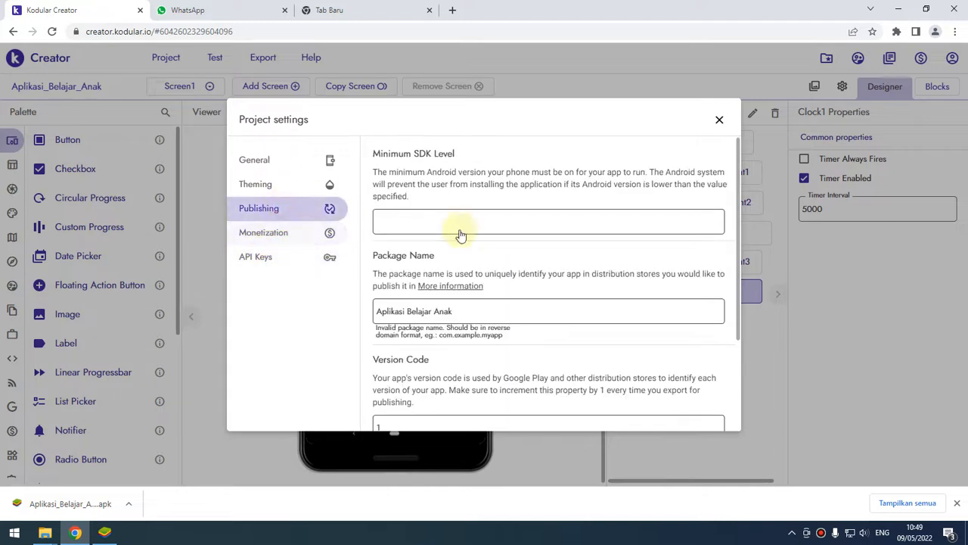
click(274, 162)
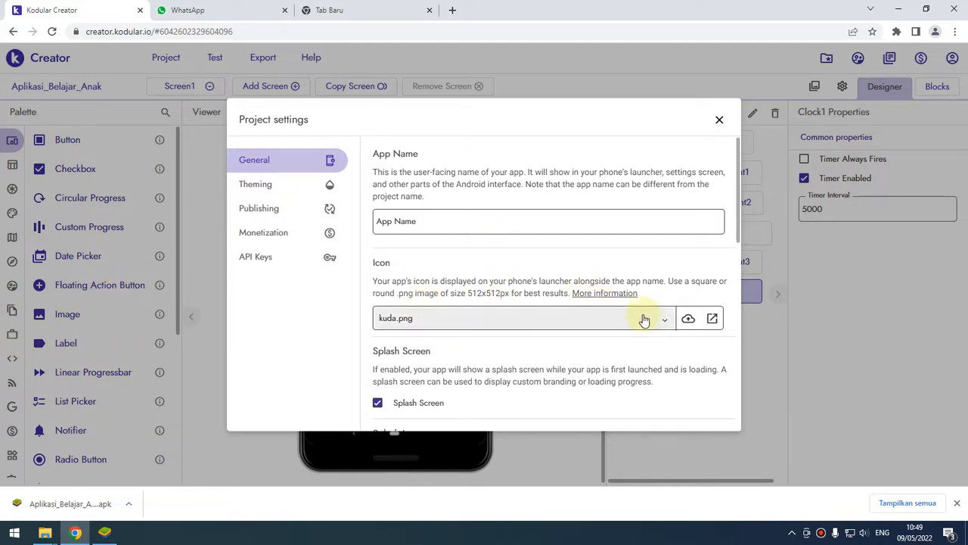
click(666, 321)
click(665, 319)
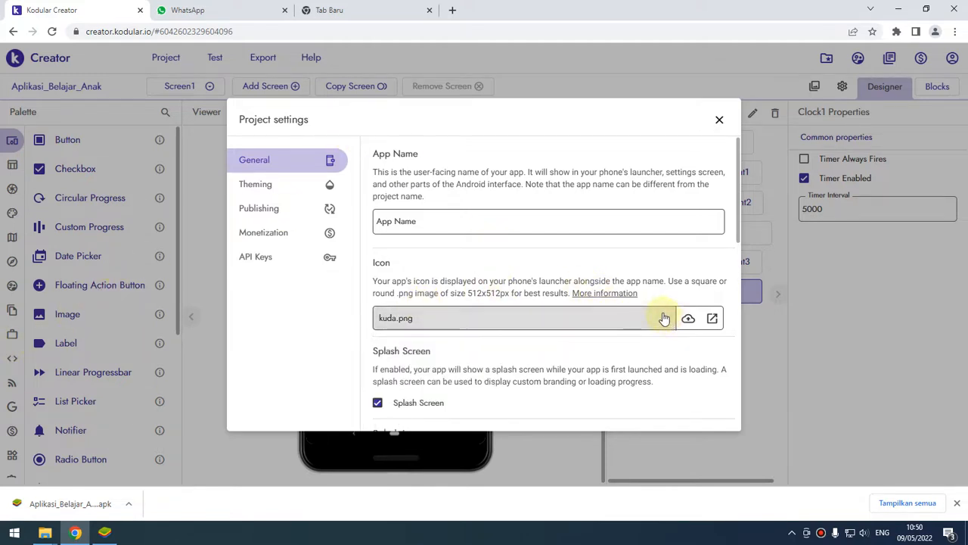
scroll(679, 288, down, 2)
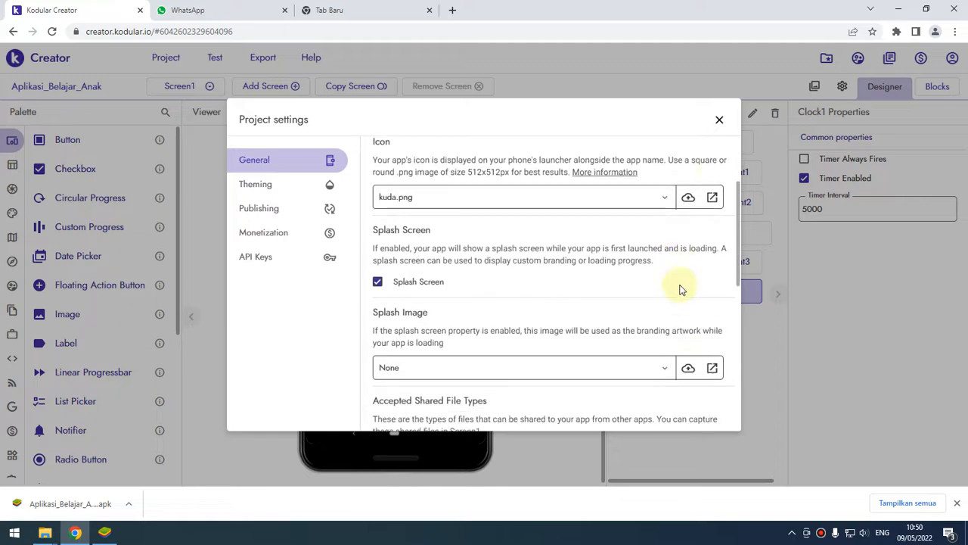
click(281, 217)
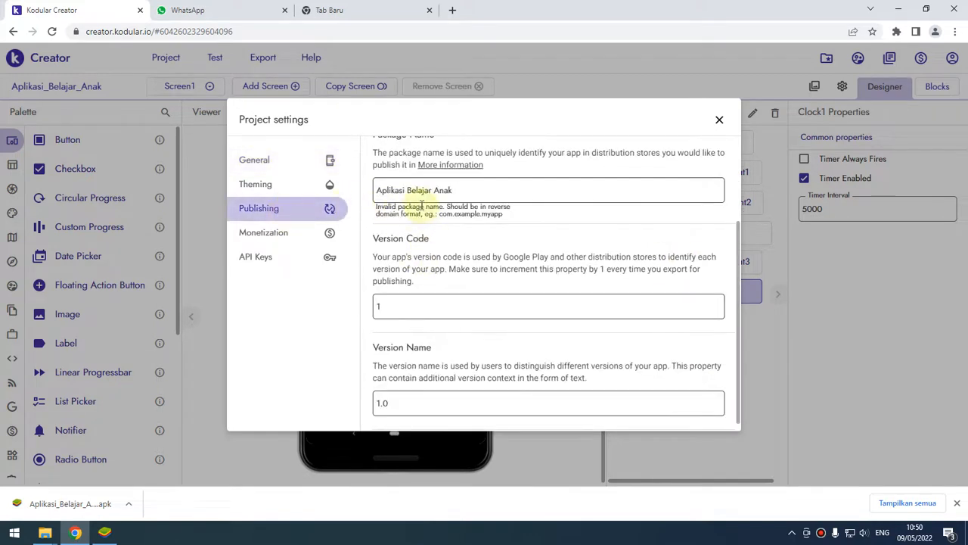
scroll(469, 250, up, 2)
scroll(584, 302, down, 2)
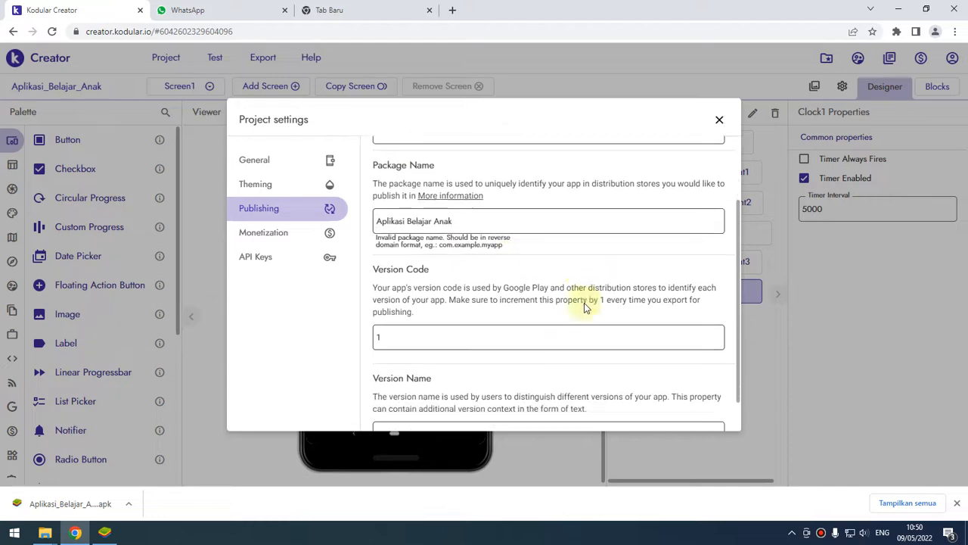
click(721, 122)
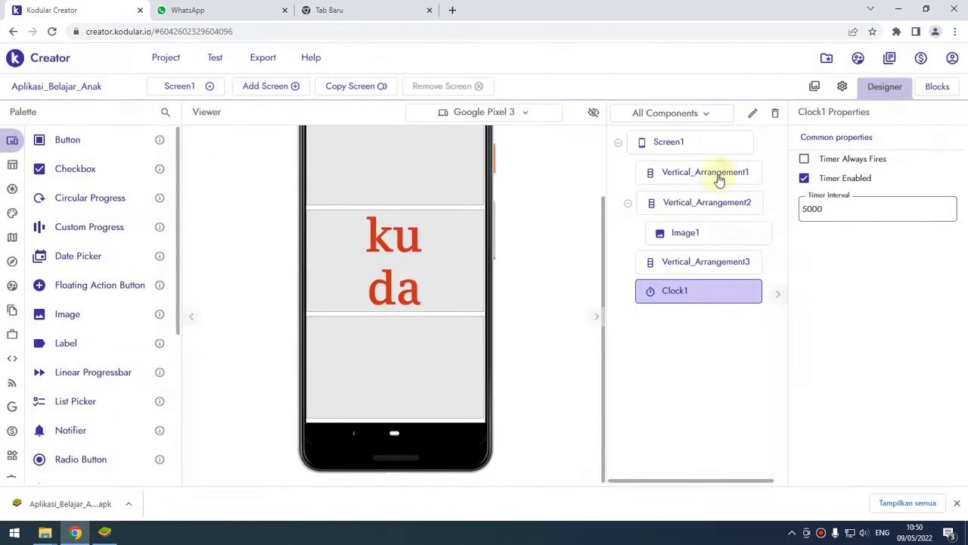
- Start a companion test connection, switch to the BlueStacks emulator, close the running app and launch Companion
click(216, 60)
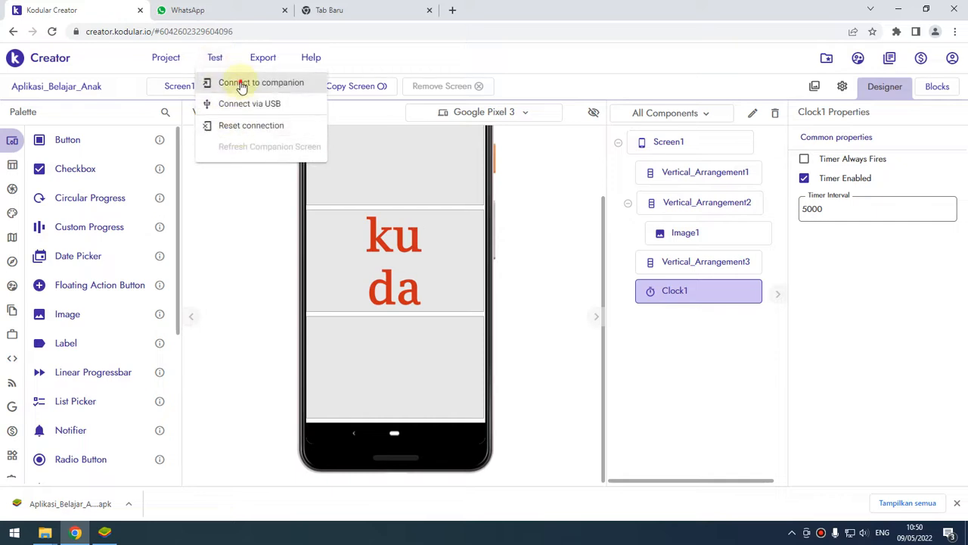
click(242, 85)
click(104, 534)
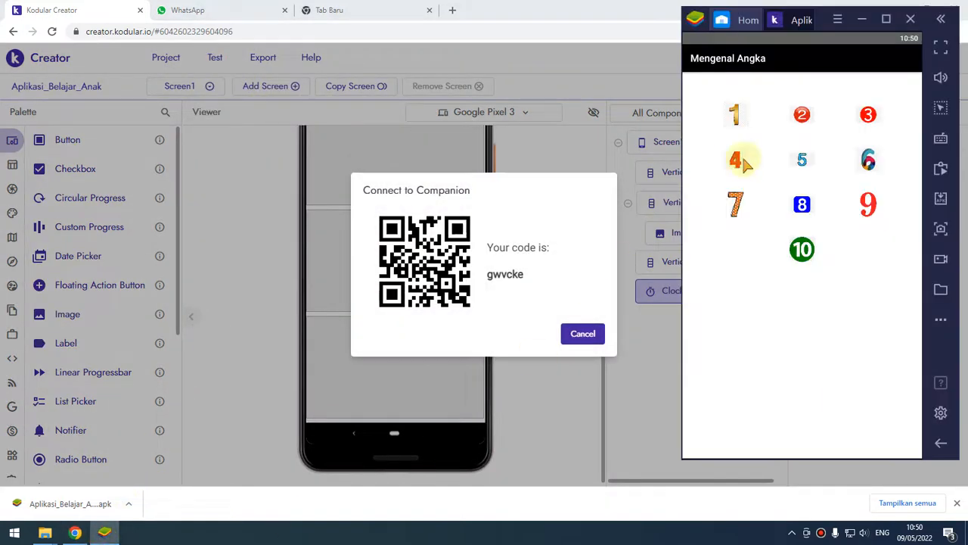
click(810, 17)
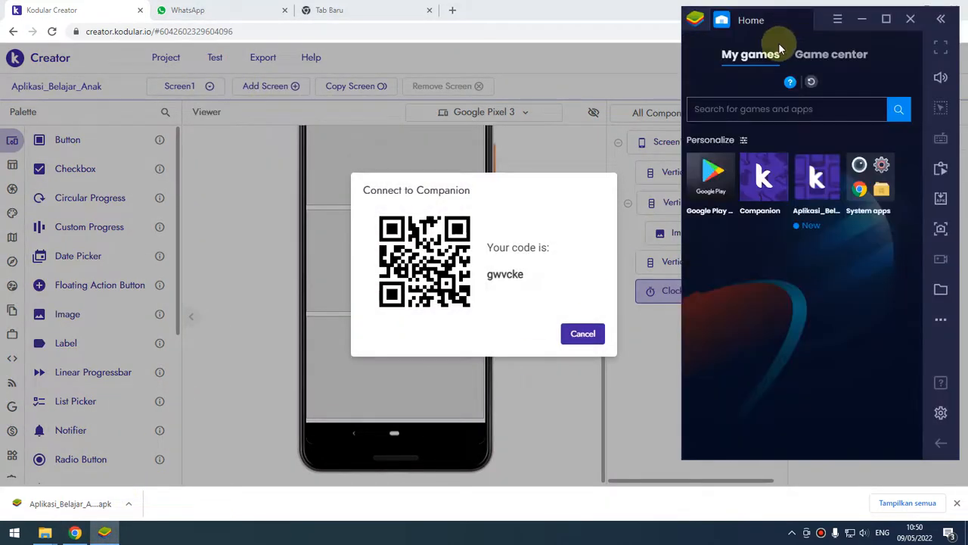
click(763, 176)
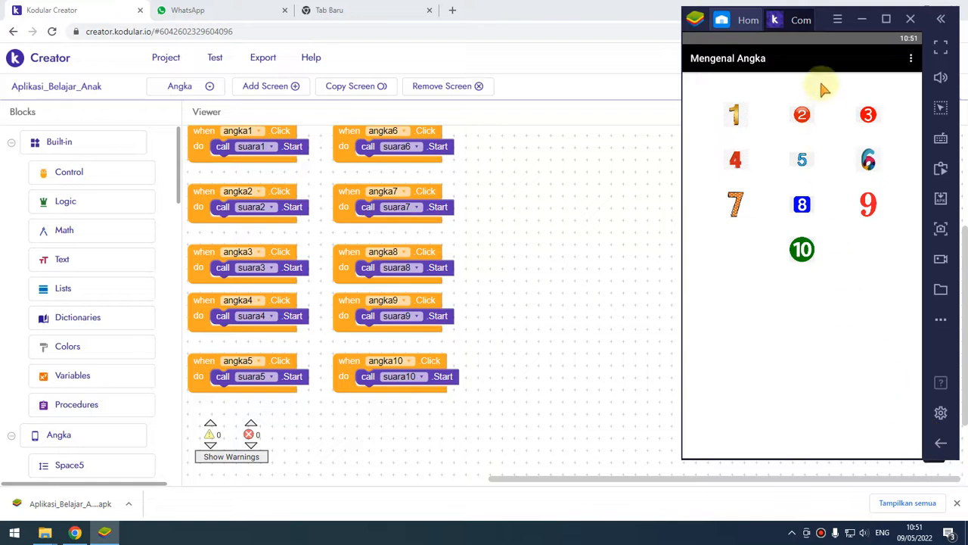
- Close Companion in the emulator and uninstall the existing Aplikasi_Belajar_Anak app
click(810, 16)
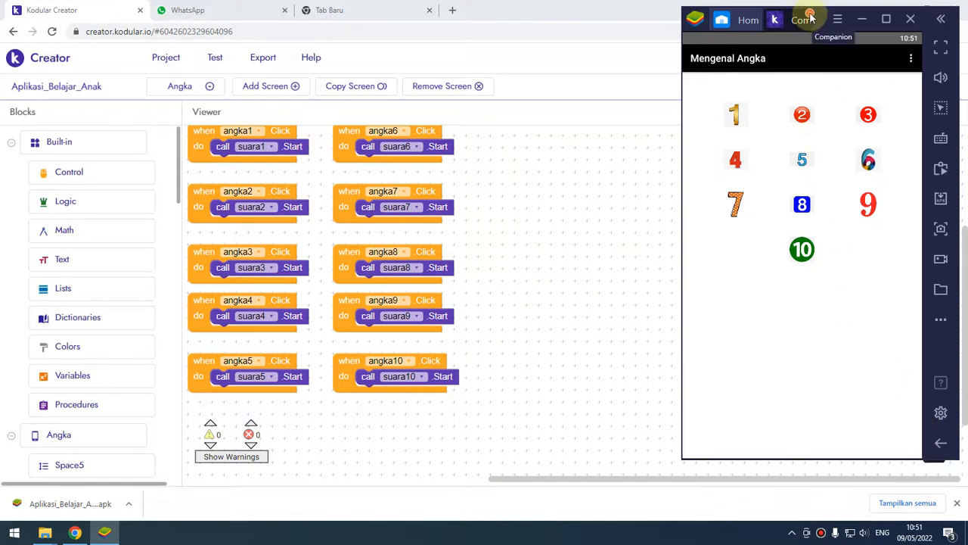
click(942, 441)
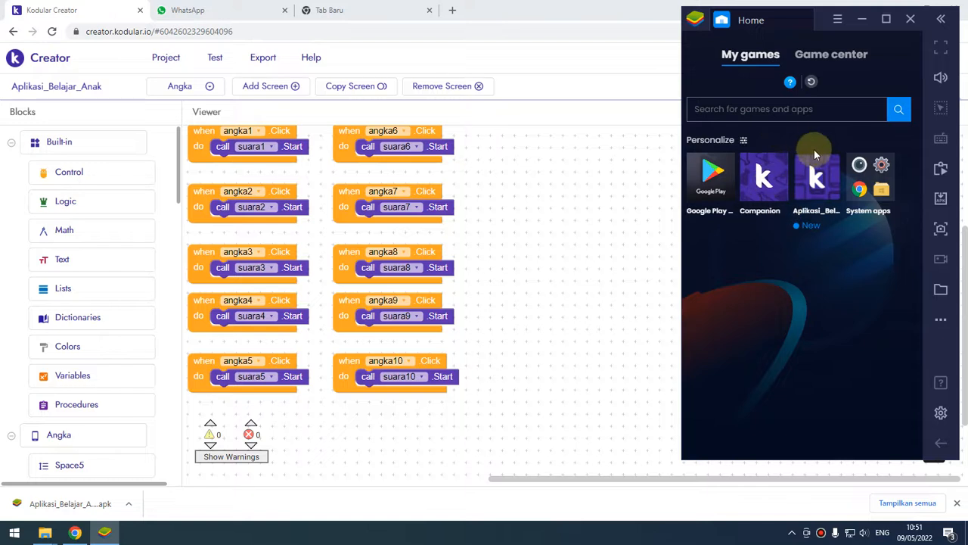
click(836, 160)
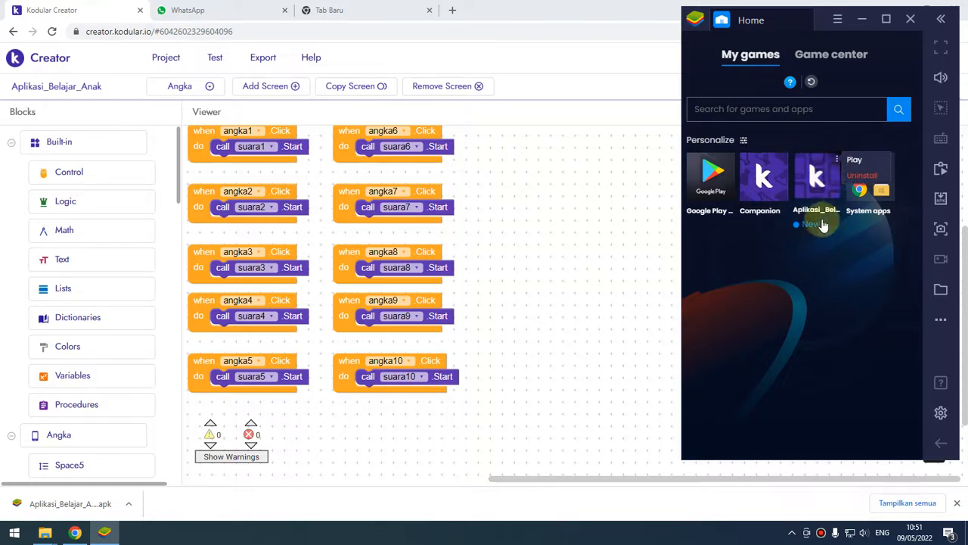
click(862, 174)
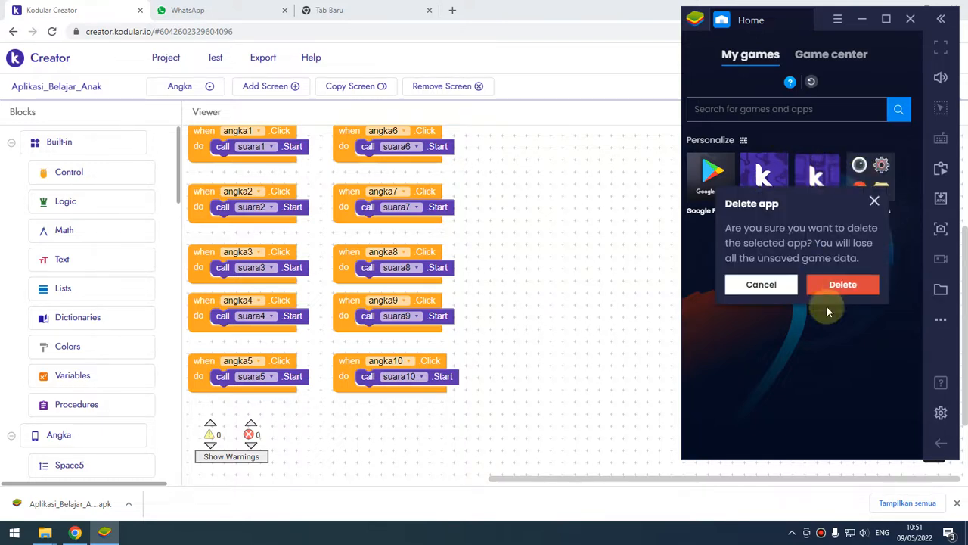
click(842, 286)
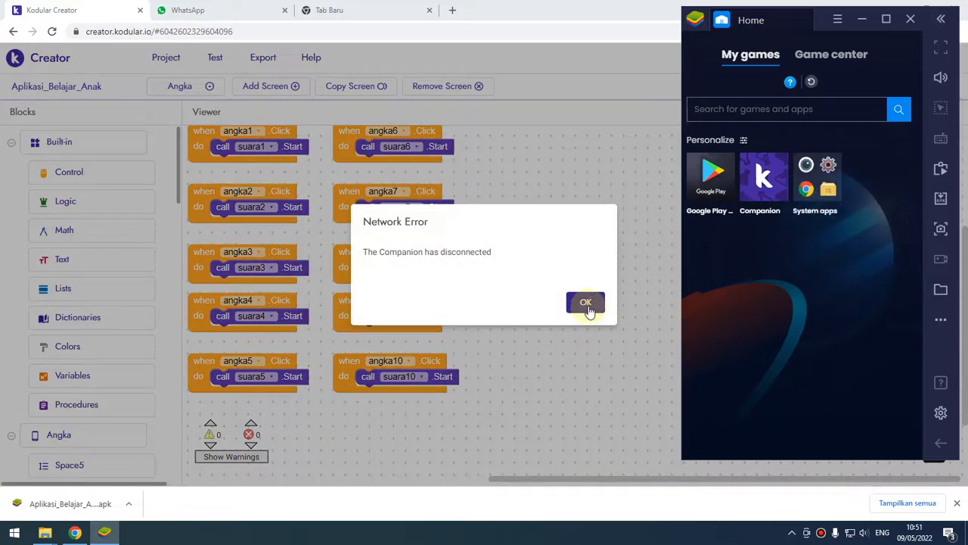
- Switch to Kodular Creator, reset the companion connection and export the project as an Android App (.apk)
click(585, 297)
click(215, 62)
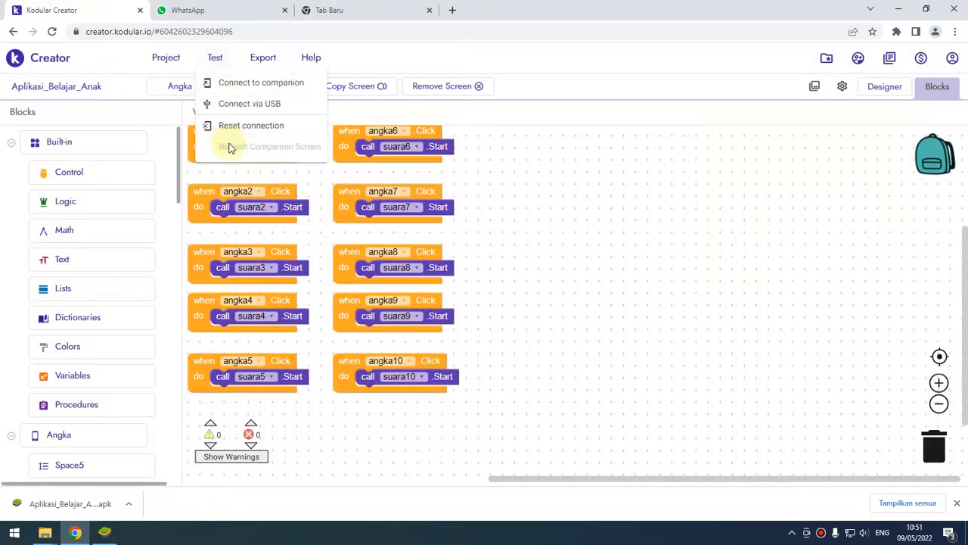
click(236, 126)
click(264, 59)
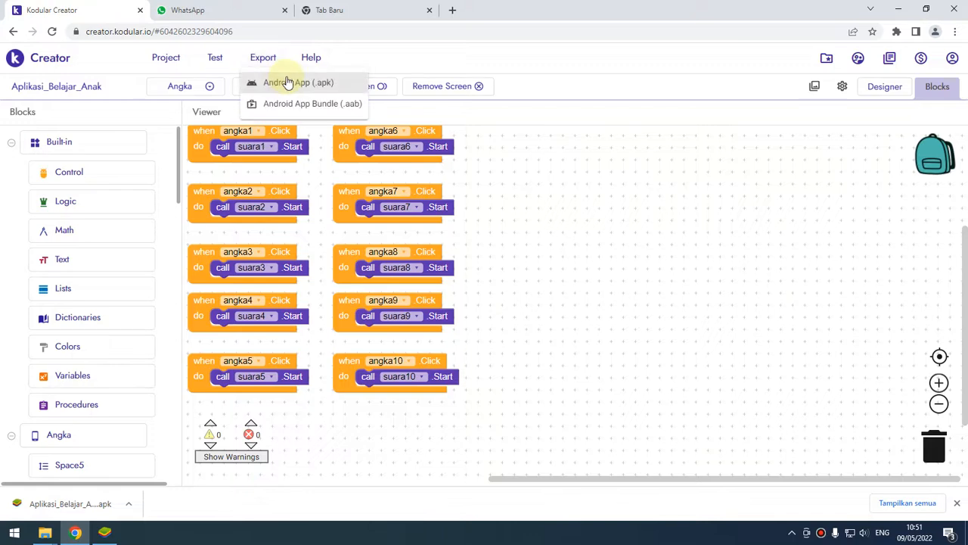
click(287, 82)
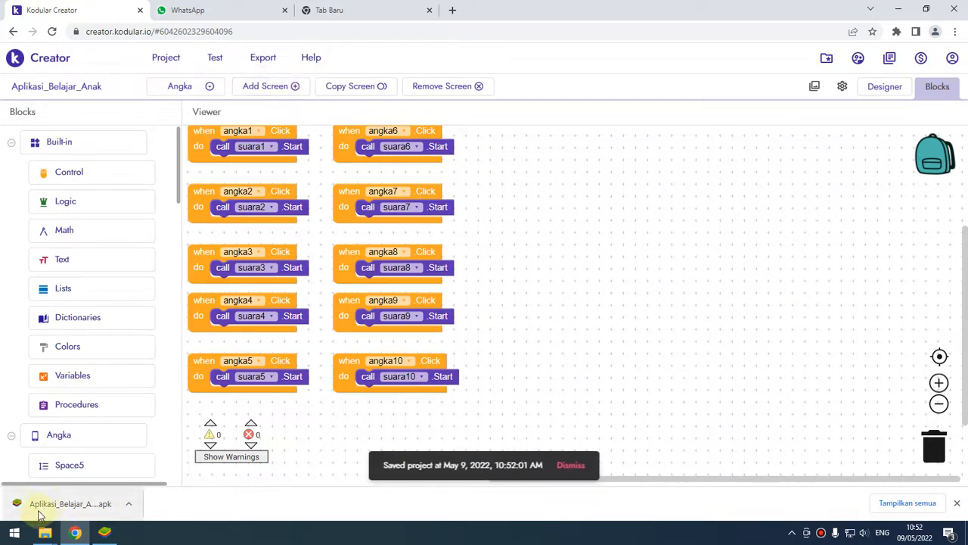
- Switch to the Downloads folder in File Explorer and delete the old Aplikasi_Belajar_Anak APK file
mouse_move(46, 533)
click(108, 469)
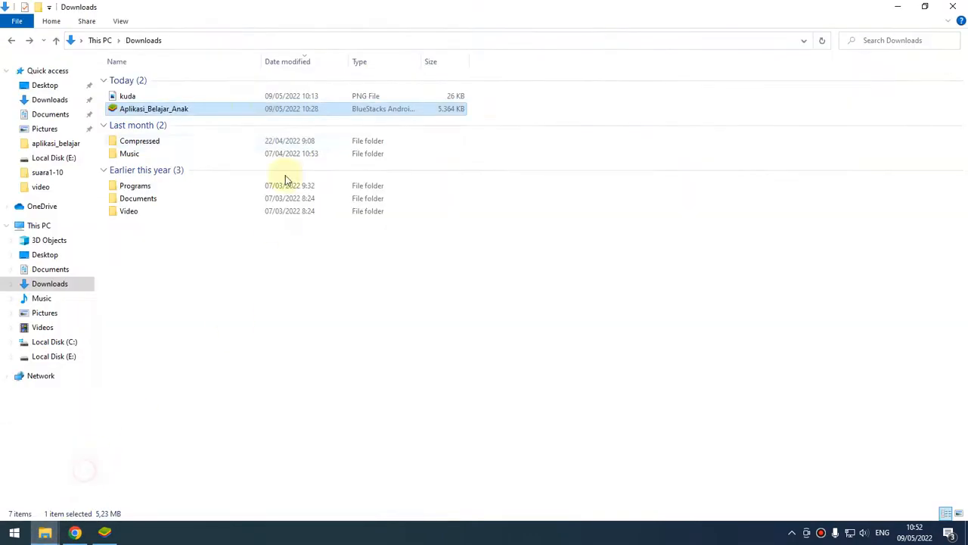
click(218, 124)
right_click(221, 119)
click(191, 109)
right_click(190, 109)
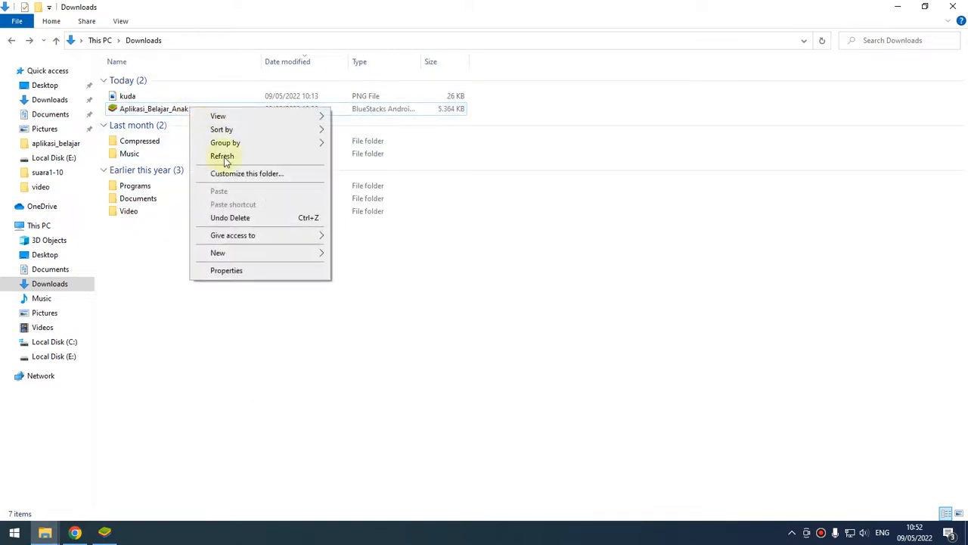
click(161, 109)
right_click(161, 107)
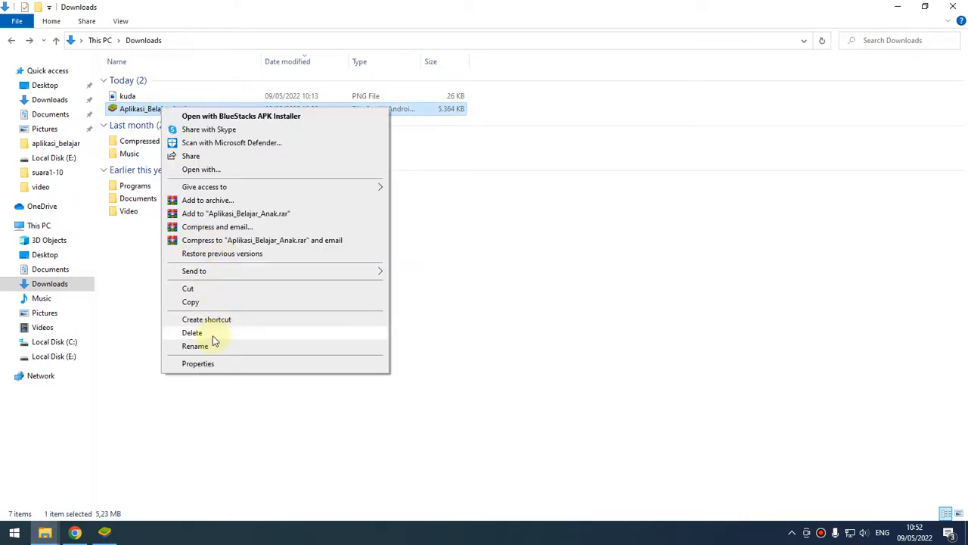
click(213, 335)
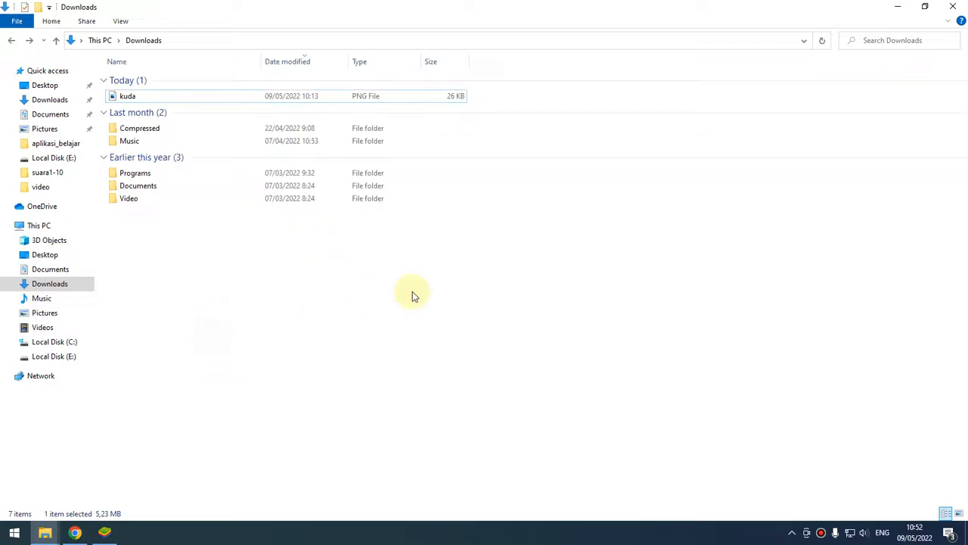
- Download the newly built APK from Kodular Creator and refresh the Downloads folder in File Explorer
click(104, 533)
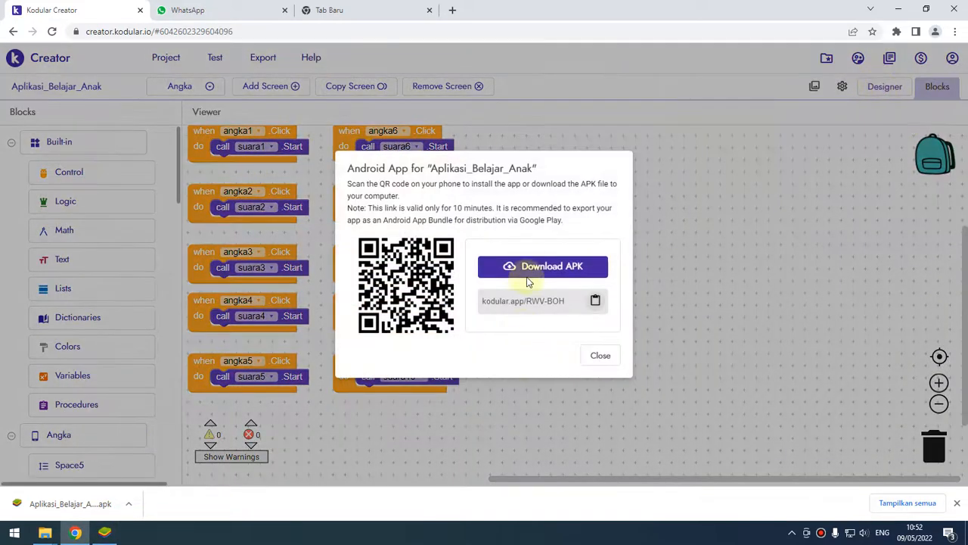
click(528, 272)
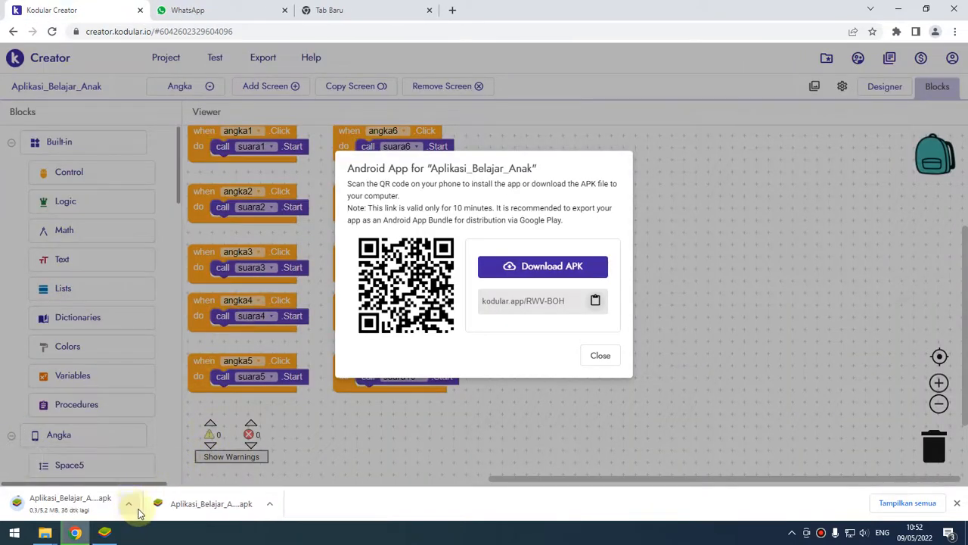
mouse_move(45, 533)
click(58, 464)
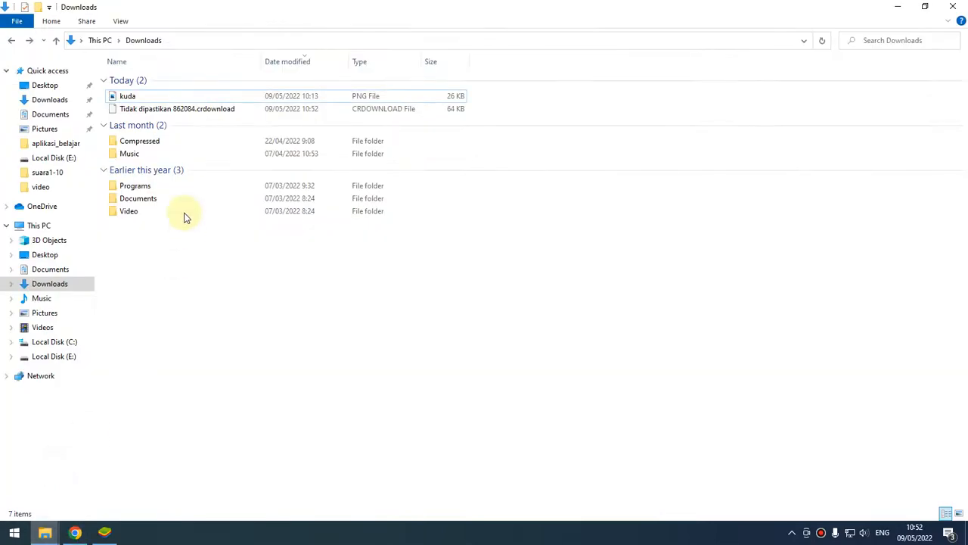
right_click(166, 273)
click(199, 318)
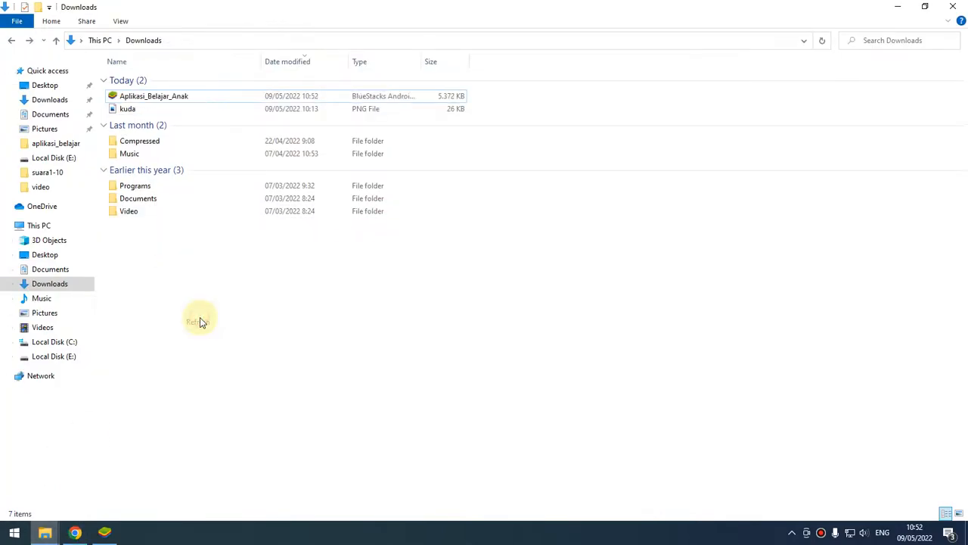
- Install the downloaded Aplikasi_Belajar_Anak APK in BlueStacks, then launch the app to test it and close it
click(133, 96)
click(105, 533)
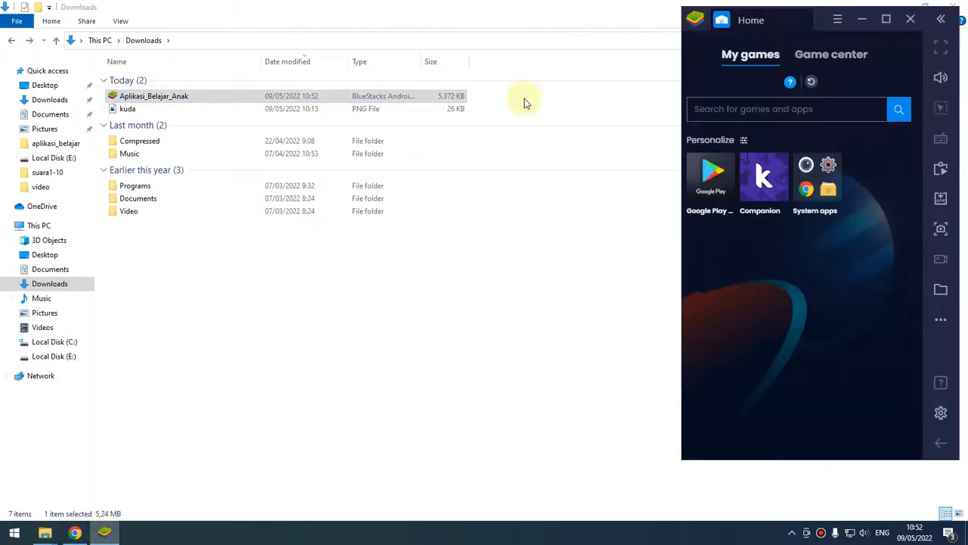
drag(147, 97, 826, 297)
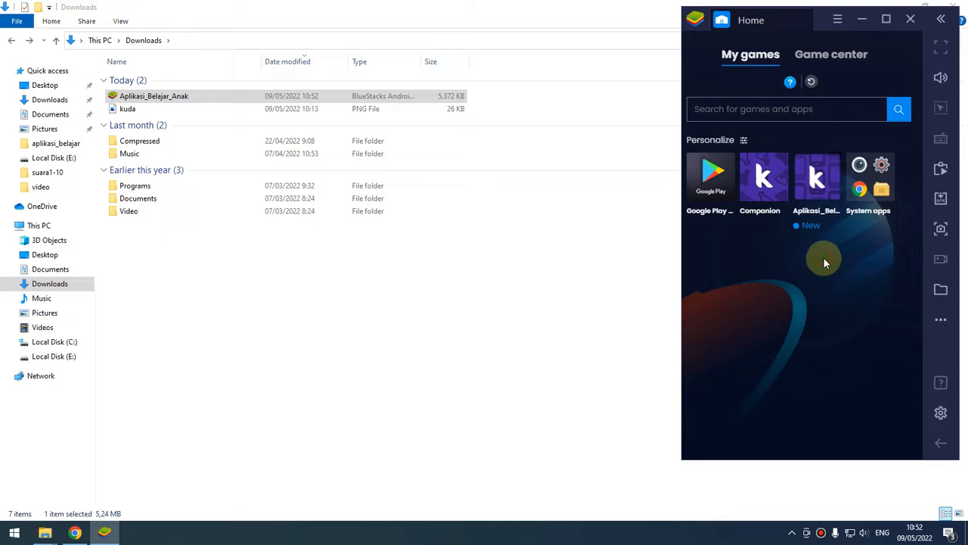
click(806, 189)
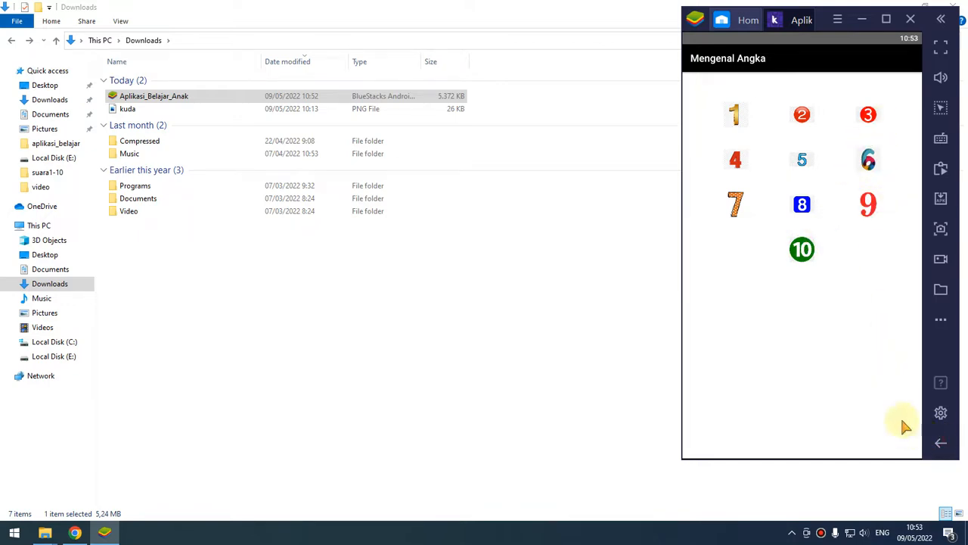
click(808, 19)
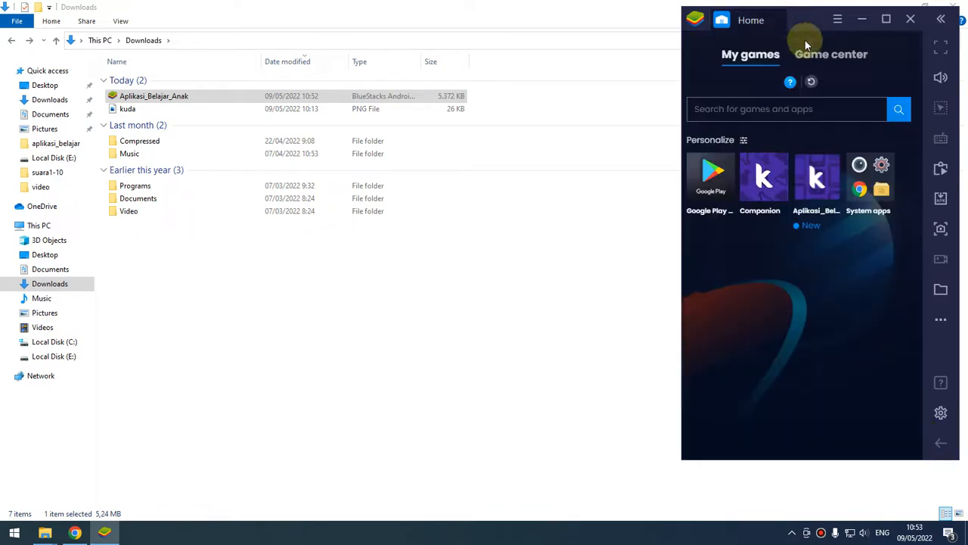
- Return to Kodular Creator, close the export dialog and examine the project's publishing, theming and general settings, including the icon image
click(75, 533)
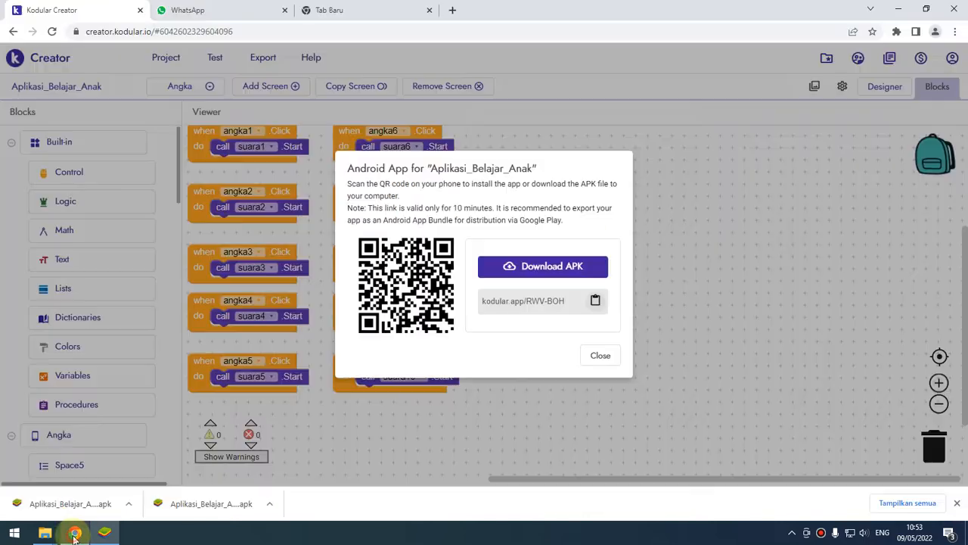
click(598, 355)
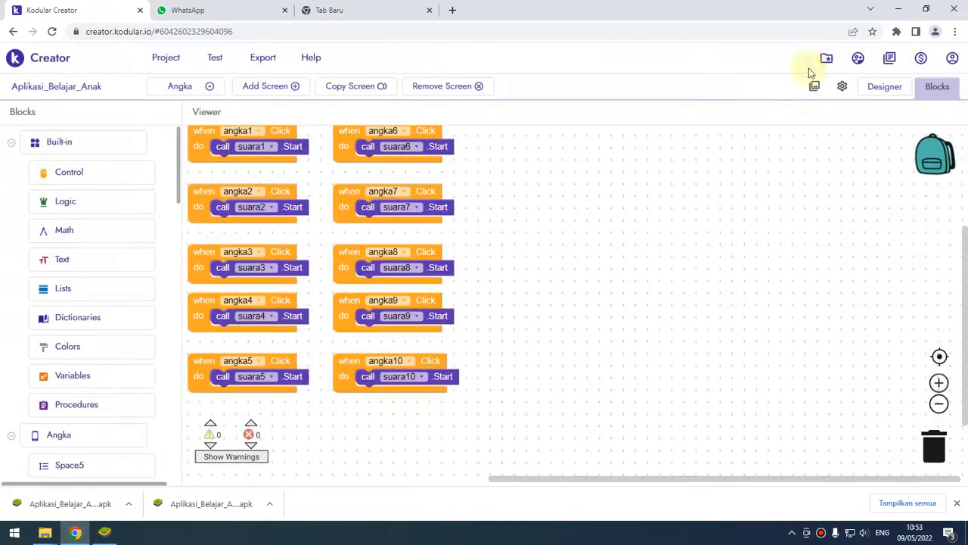
click(844, 84)
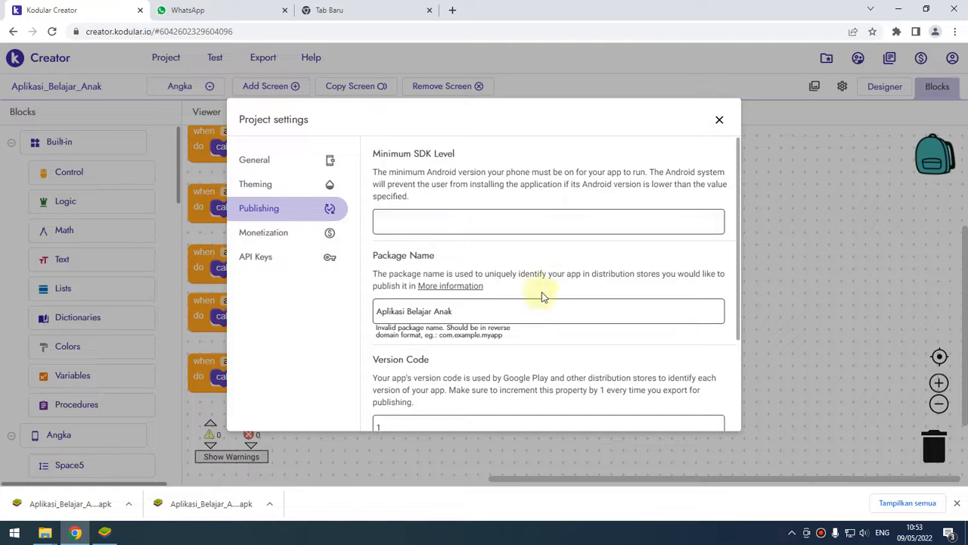
scroll(558, 298, down, 3)
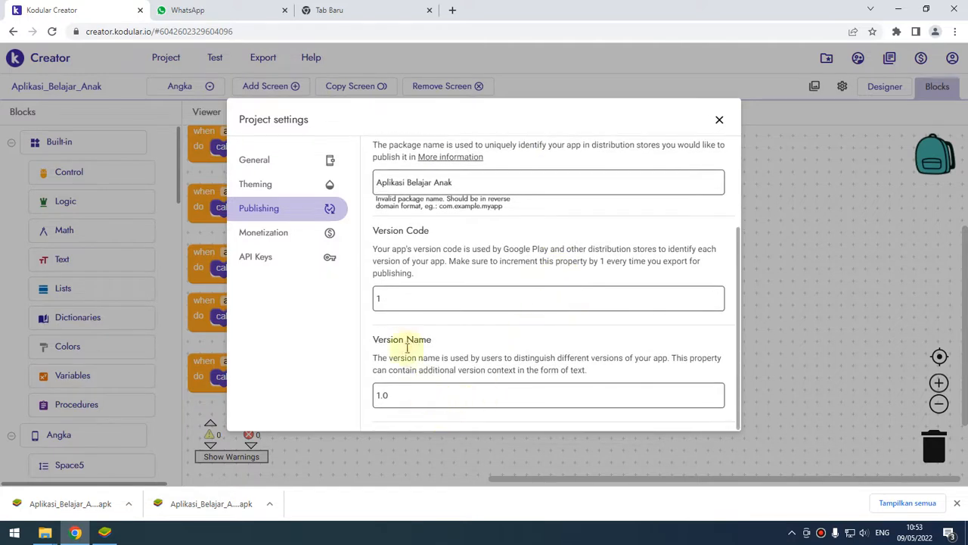
click(291, 184)
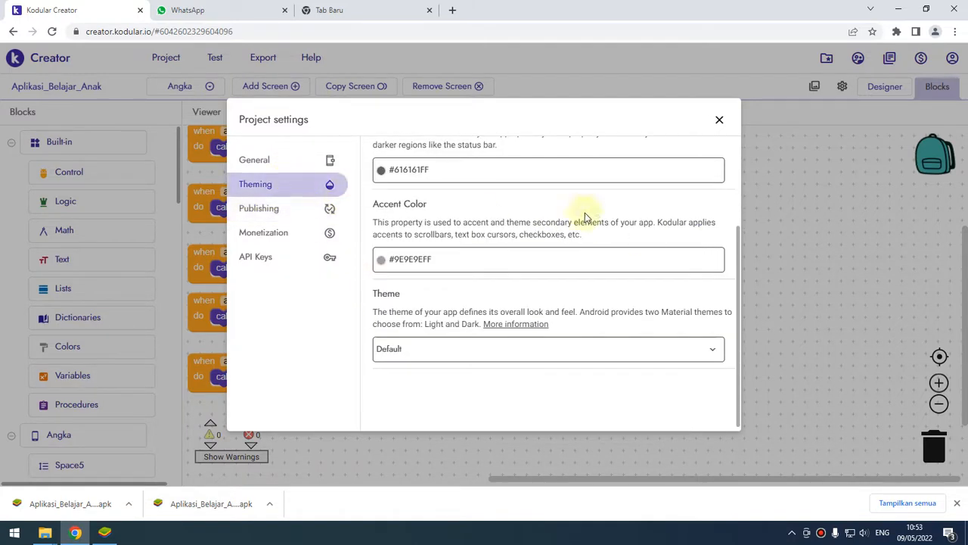
scroll(621, 274, up, 5)
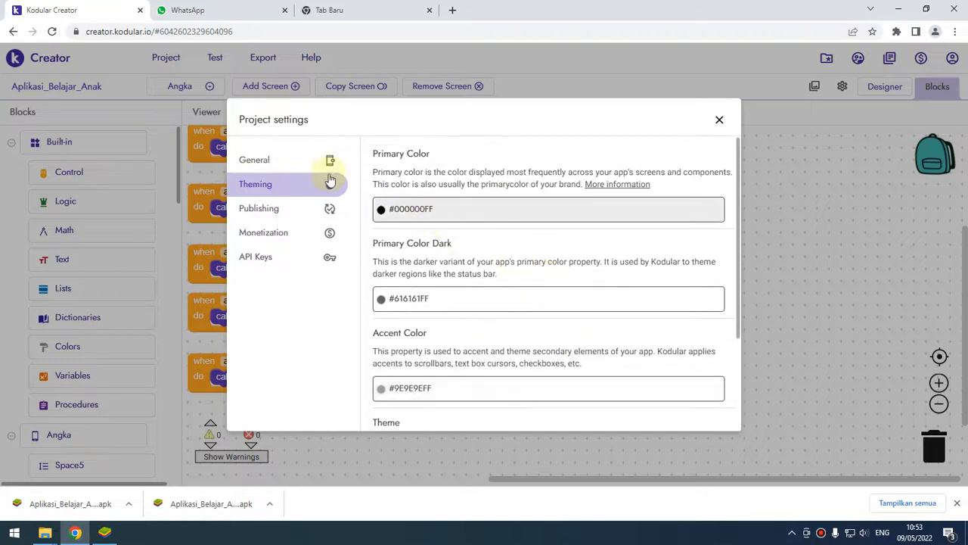
click(301, 161)
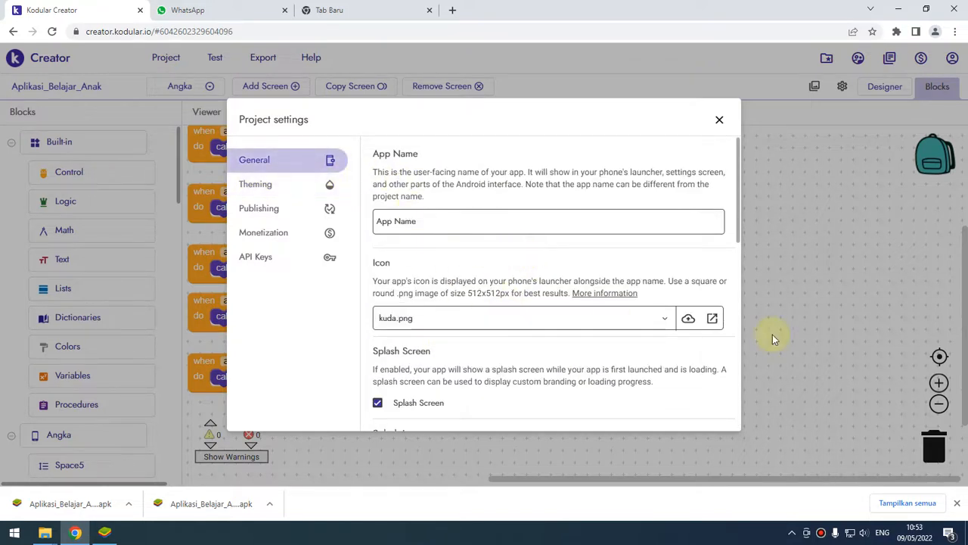
click(711, 318)
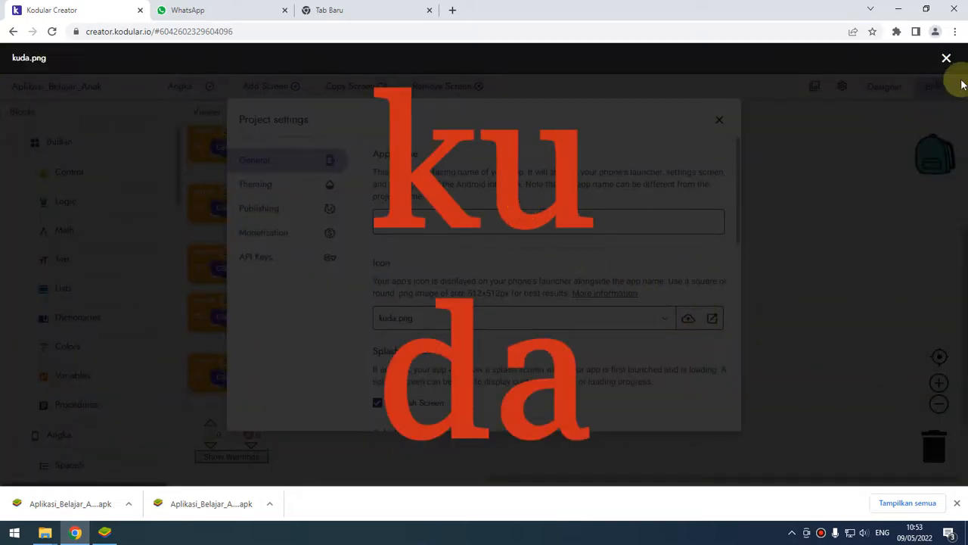
click(947, 58)
- Set the splash image in the general project settings to kuda.png
scroll(415, 376, down, 3)
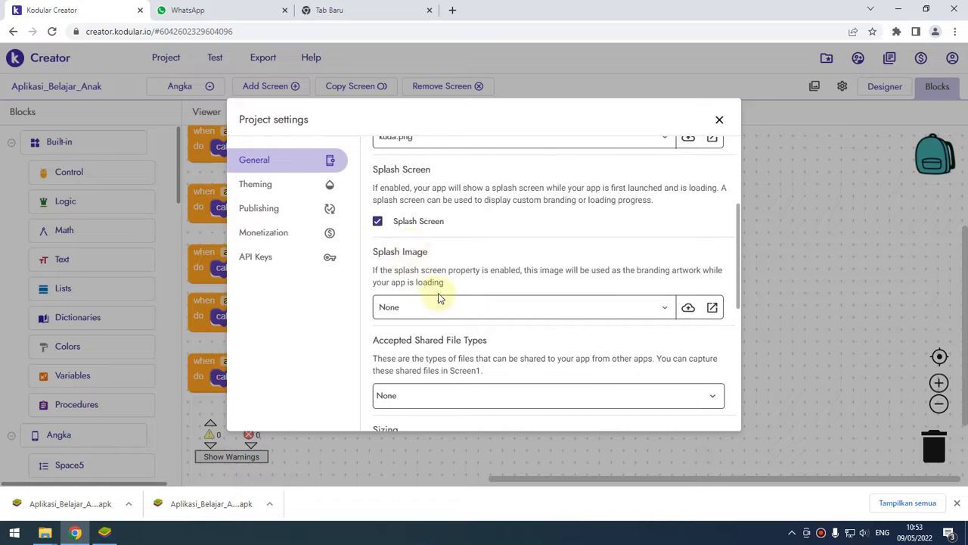
click(662, 309)
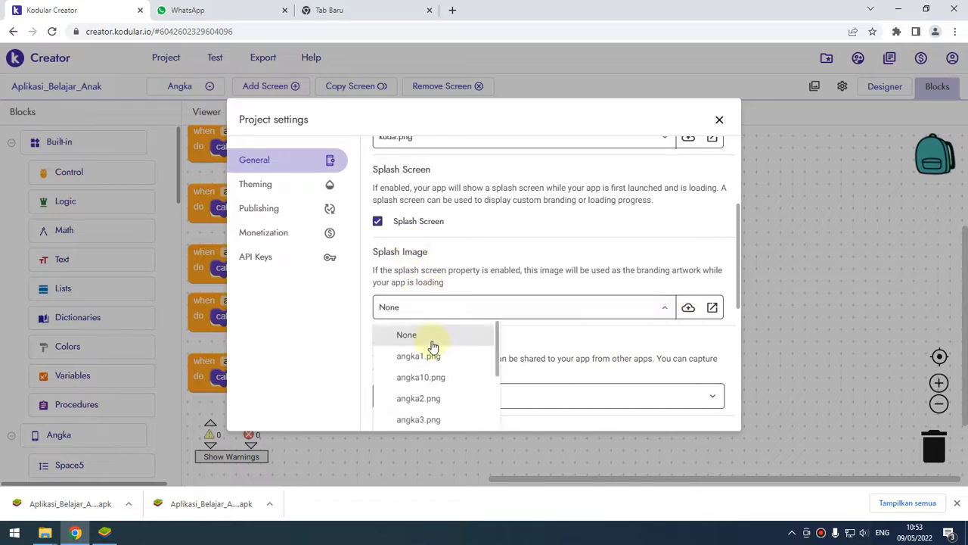
scroll(439, 363, down, 5)
scroll(454, 379, down, 6)
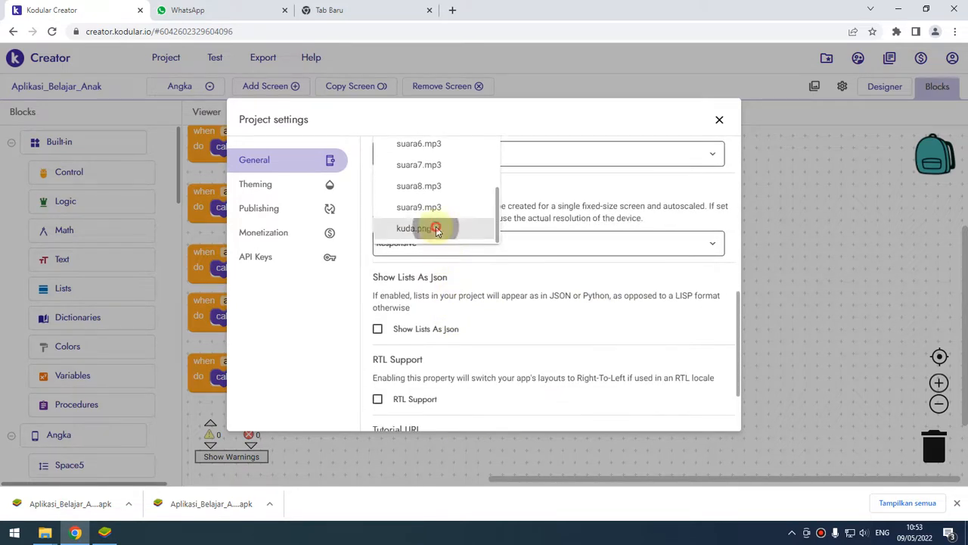
click(430, 227)
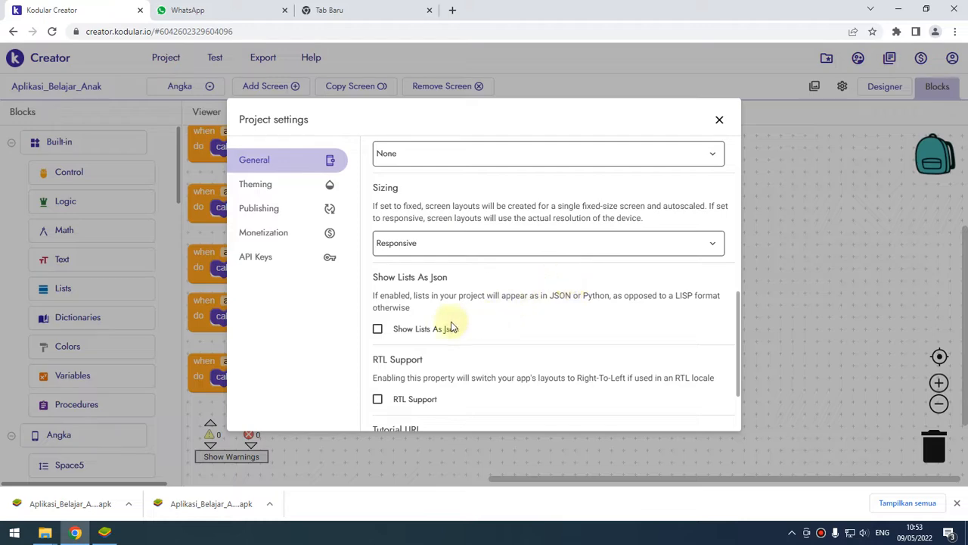
- Examine the remaining general project settings and compare the empty app name with how the installed app is named in BlueStacks
scroll(397, 334, down, 3)
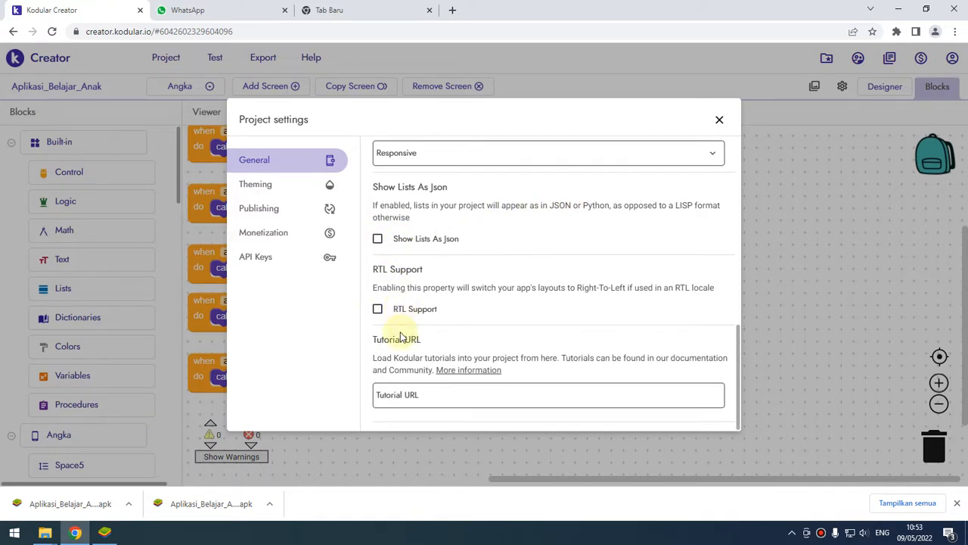
scroll(627, 373, up, 5)
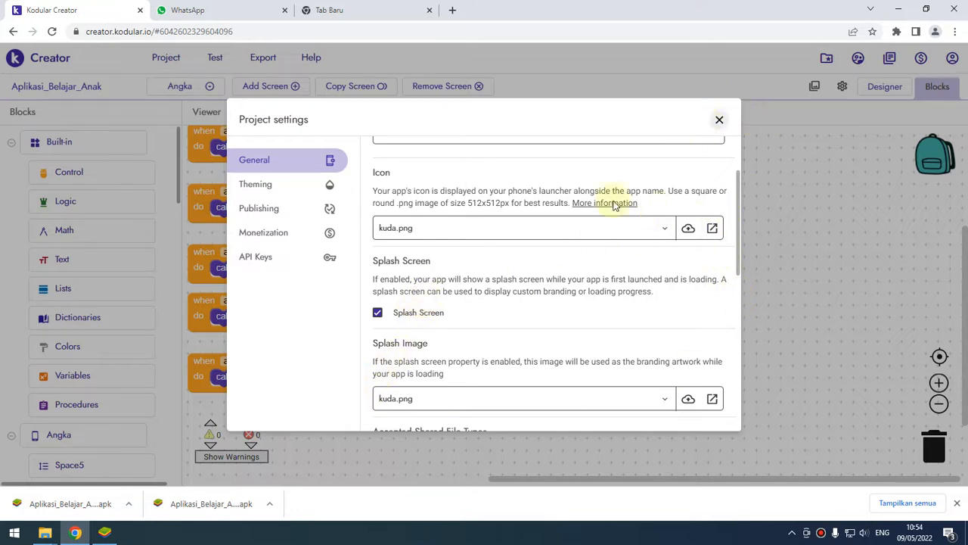
scroll(598, 227, up, 3)
click(457, 225)
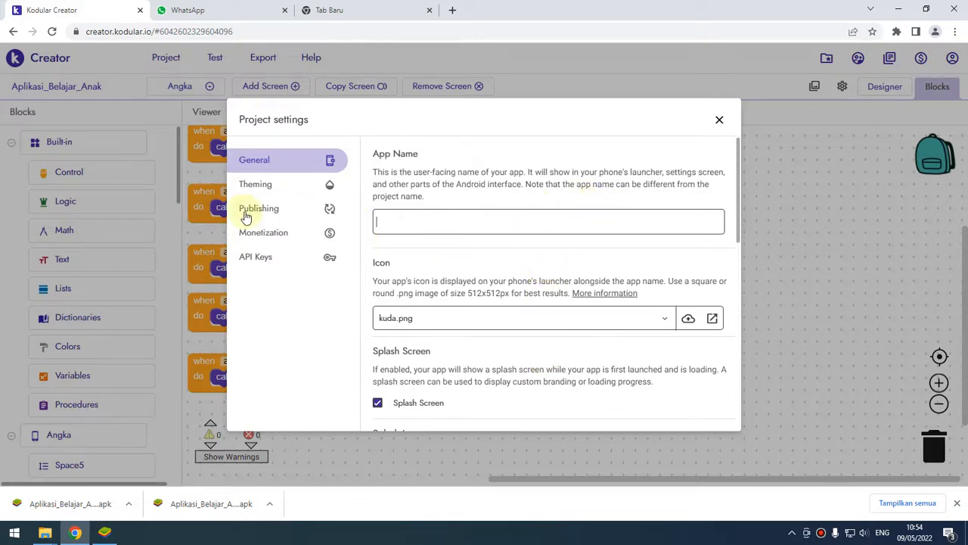
triple_click(479, 255)
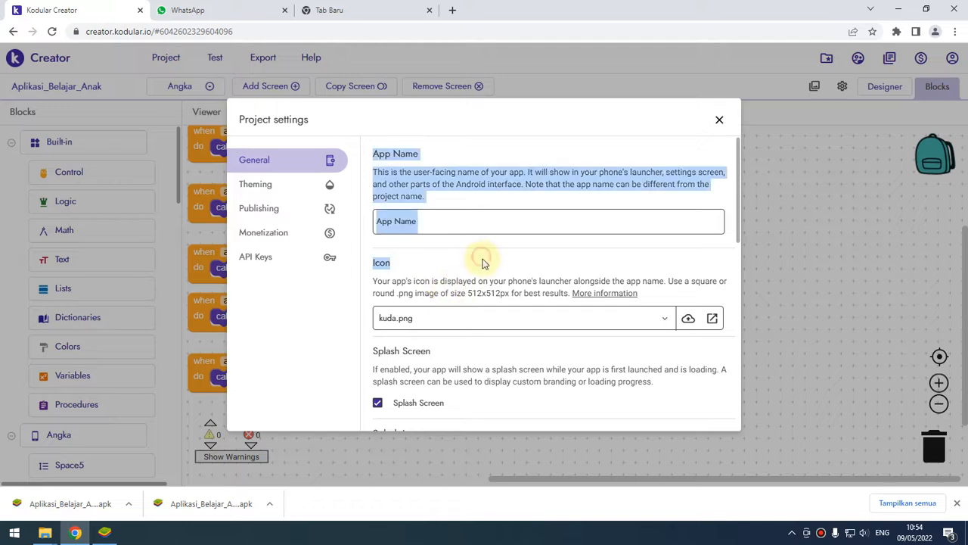
click(426, 221)
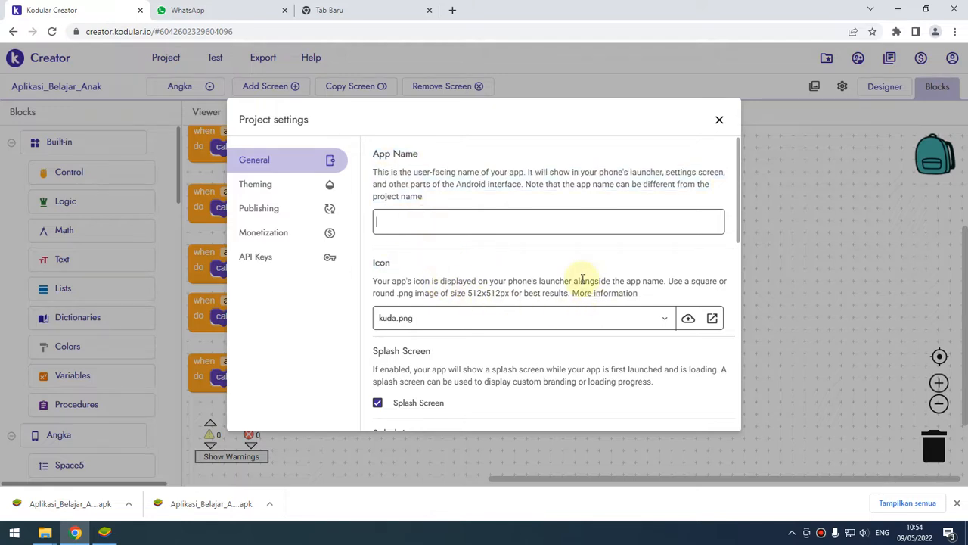
click(104, 532)
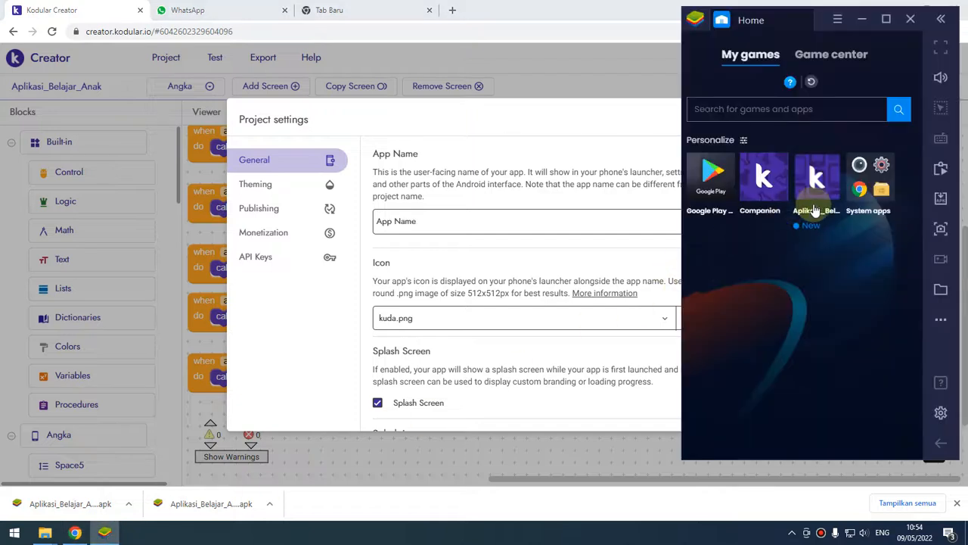
- Set the app name in Kodular's general project settings to Aplikasi Belajar Anak and close the project settings
click(456, 219)
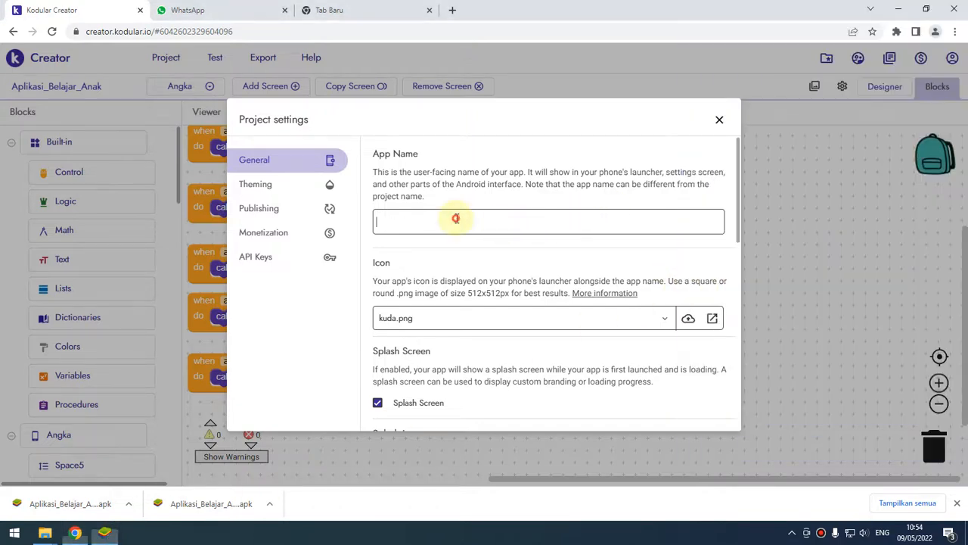
click(284, 210)
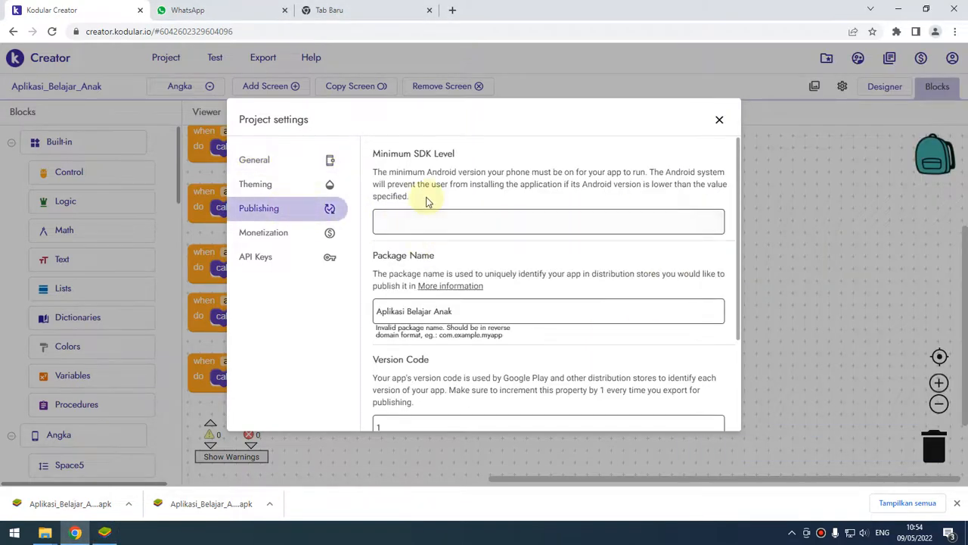
click(282, 160)
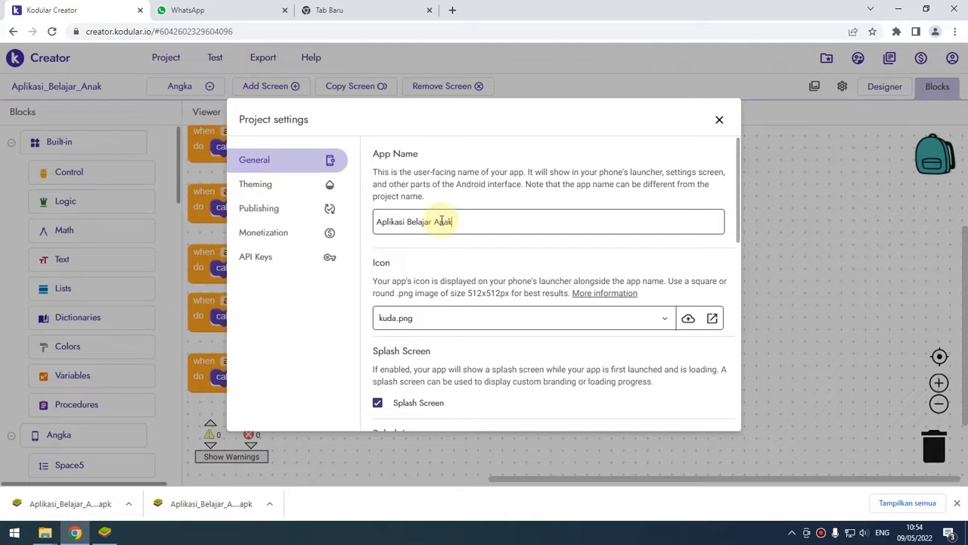
click(720, 120)
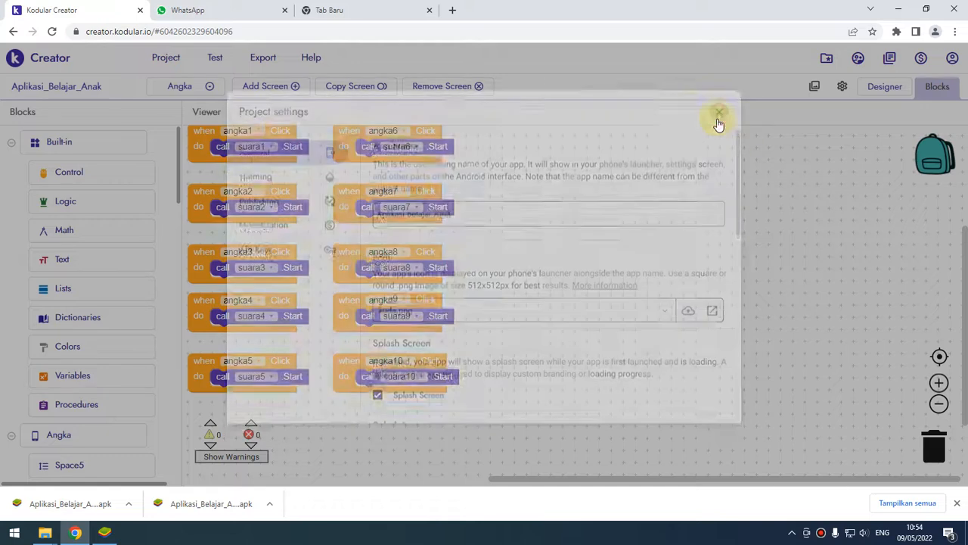
- View the list of all projects, including their icons, and reopen the Aplikasi_Belajar_Anak project
click(159, 60)
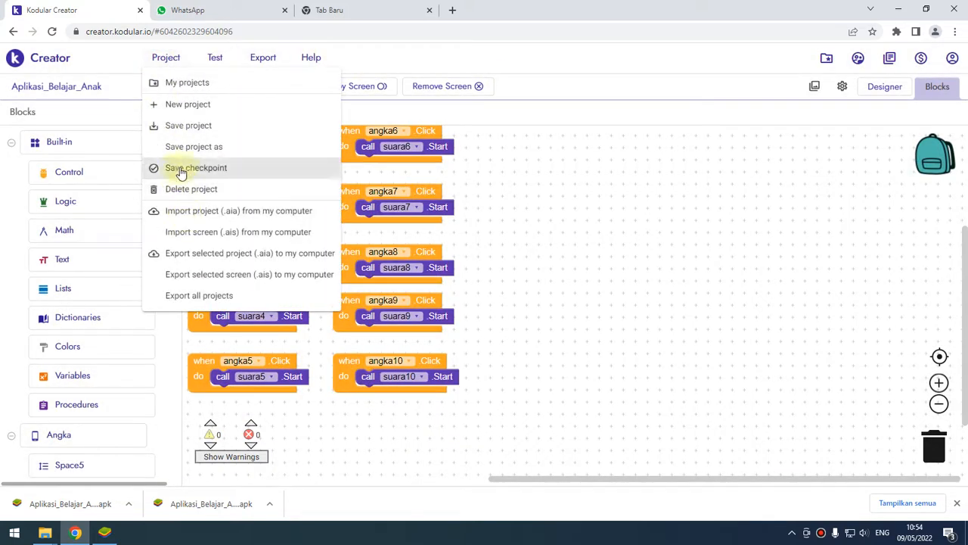
click(174, 85)
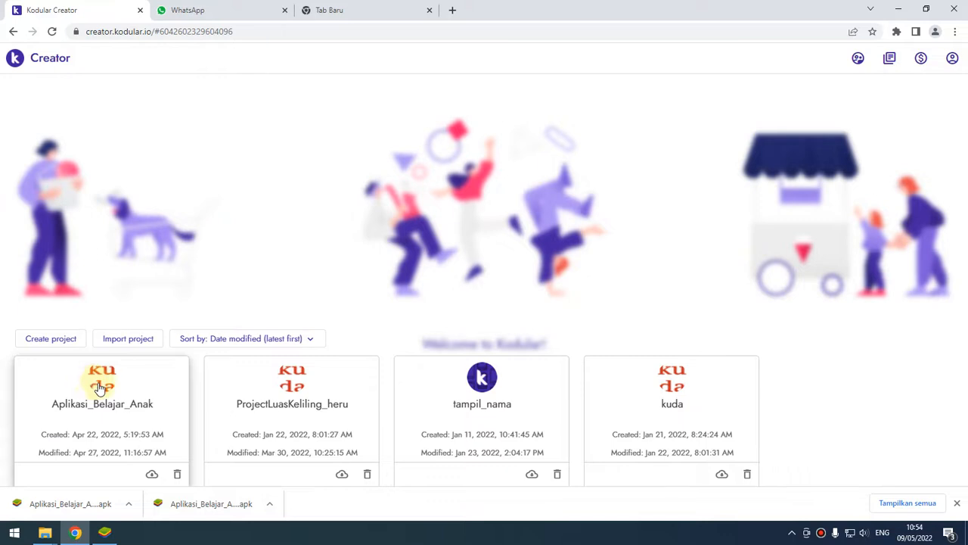
click(104, 387)
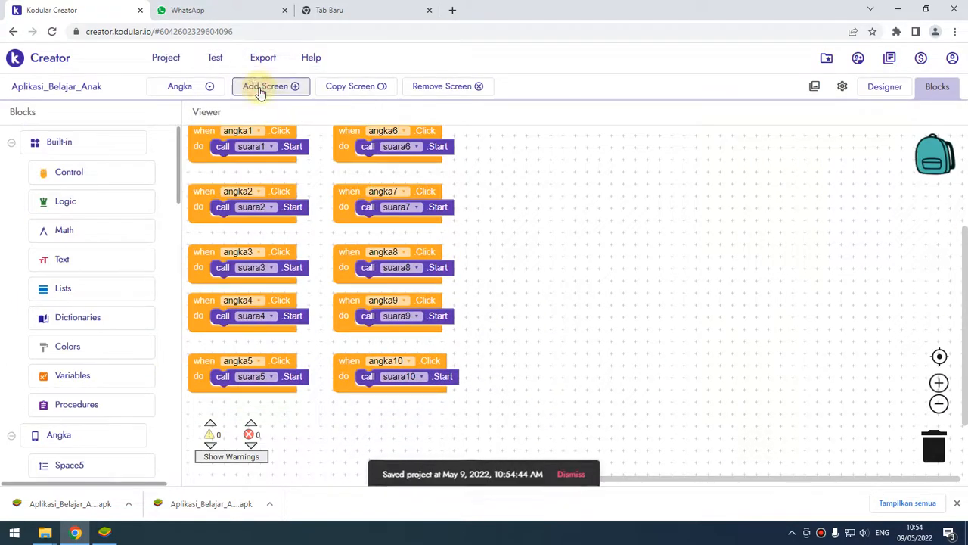
- Delete the old Aplikasi_Belajar_Anak APK from the Downloads folder, uninstall the app from BlueStacks and refresh its home screen
mouse_move(45, 532)
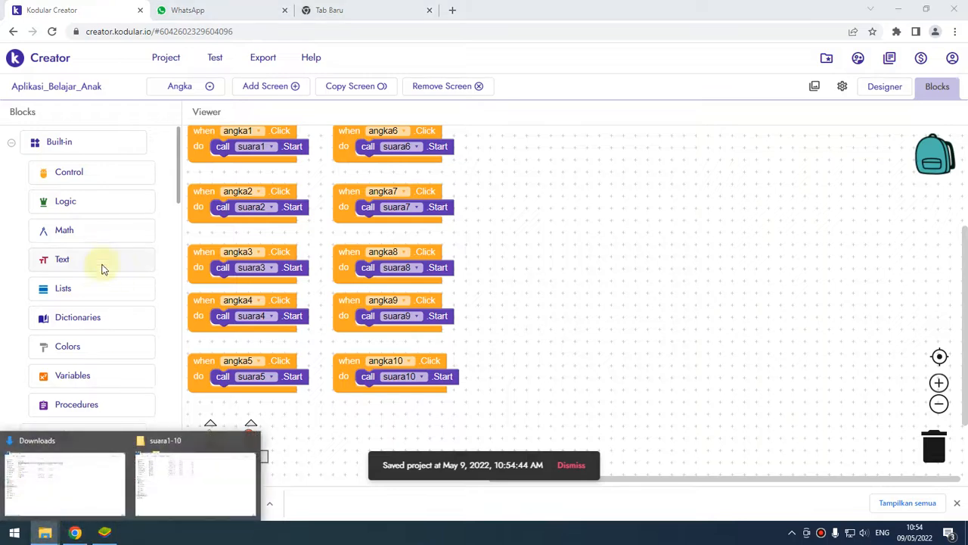
click(61, 478)
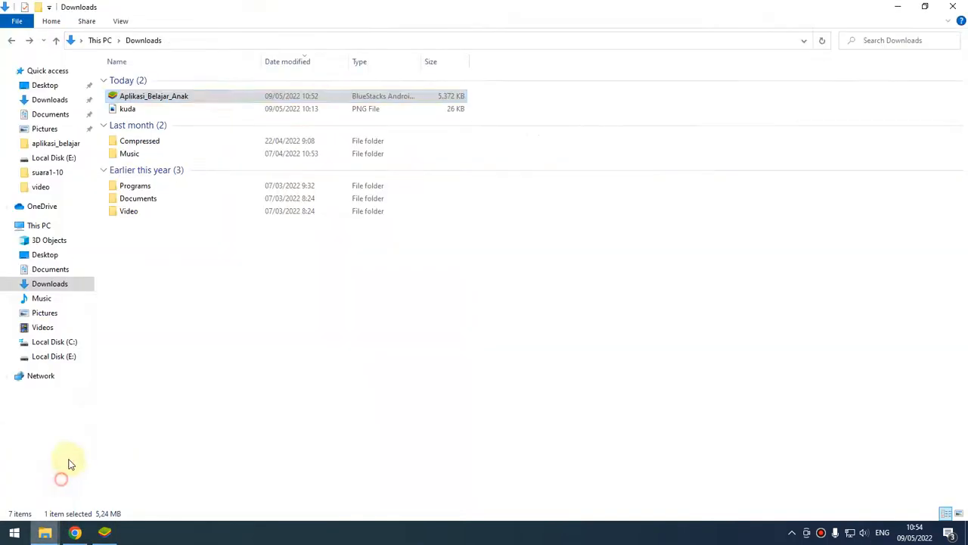
double_click(150, 98)
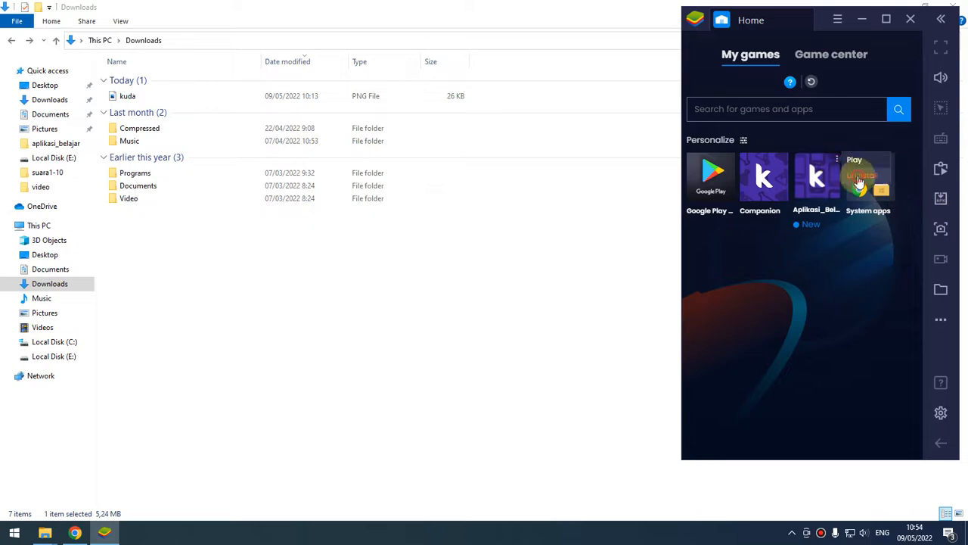
click(860, 178)
click(826, 276)
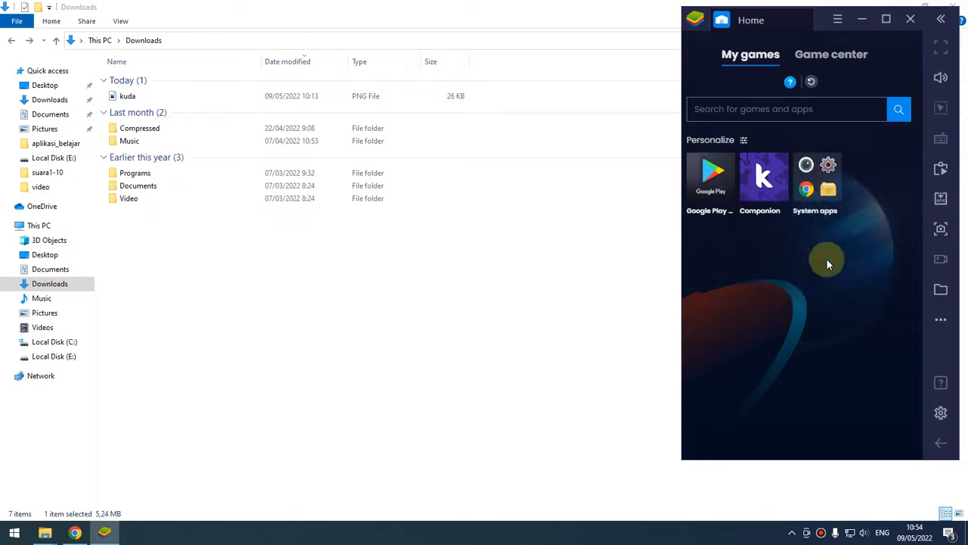
click(811, 81)
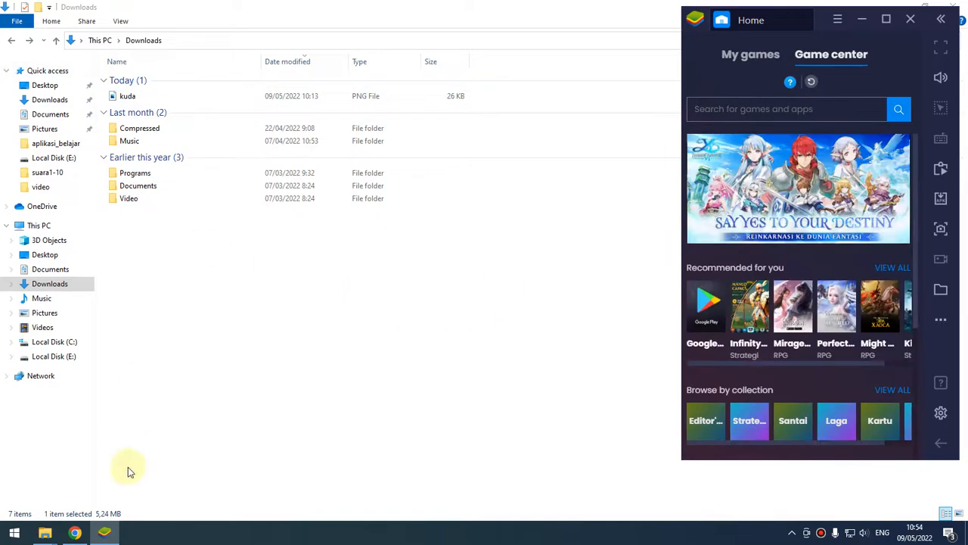
- Return to Kodular Creator, wait for the Aplikasi_Belajar_Anak app build to finish and download the APK
click(74, 533)
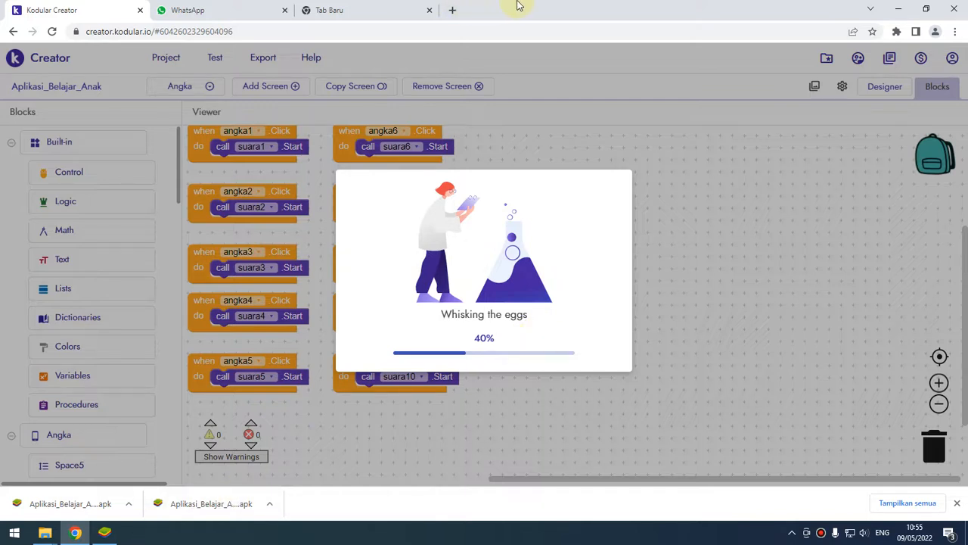
click(820, 534)
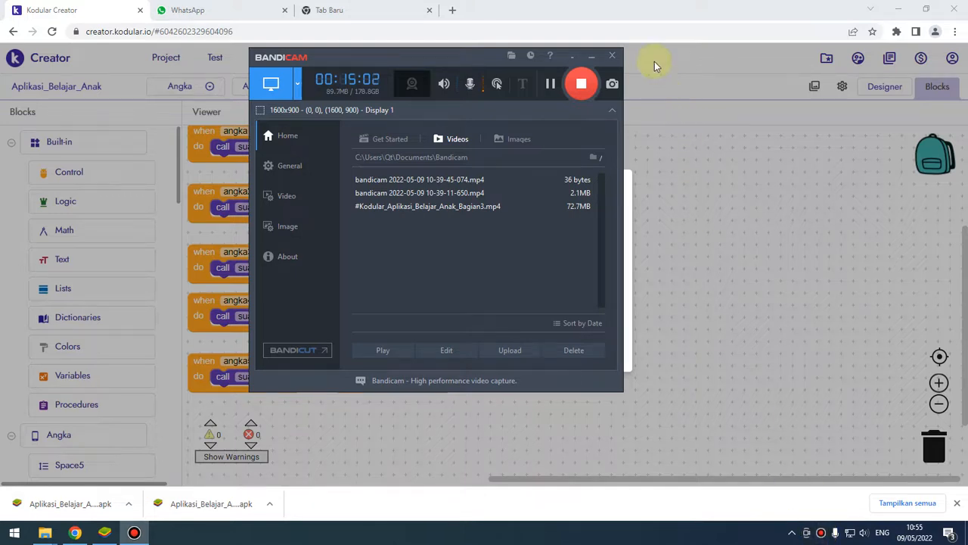
click(571, 56)
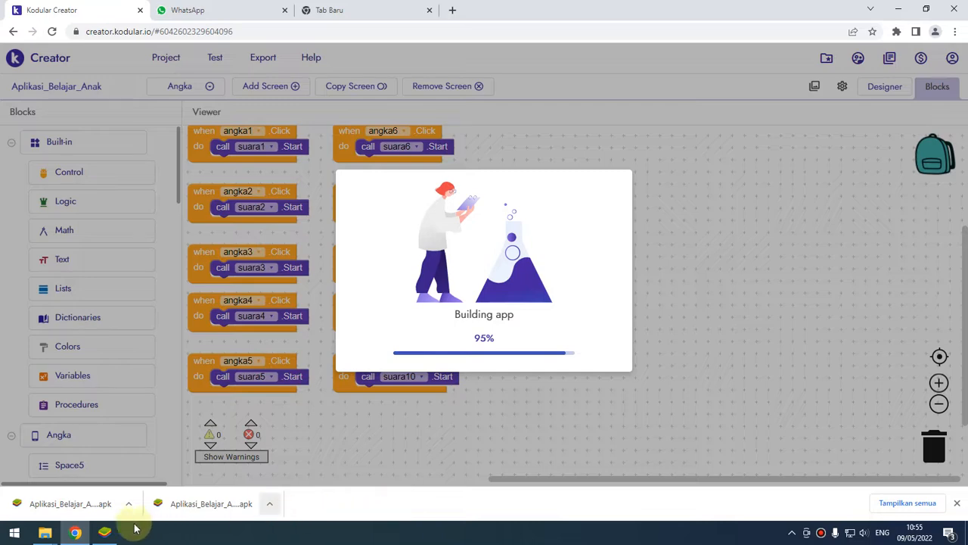
click(104, 532)
click(522, 266)
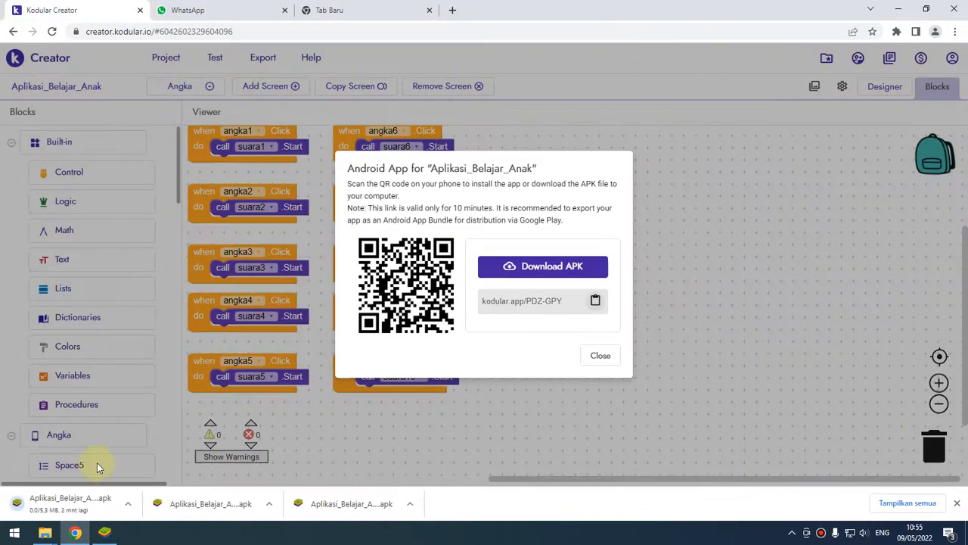
- Refresh the Downloads folder in File Explorer and return to Kodular Creator
mouse_move(44, 532)
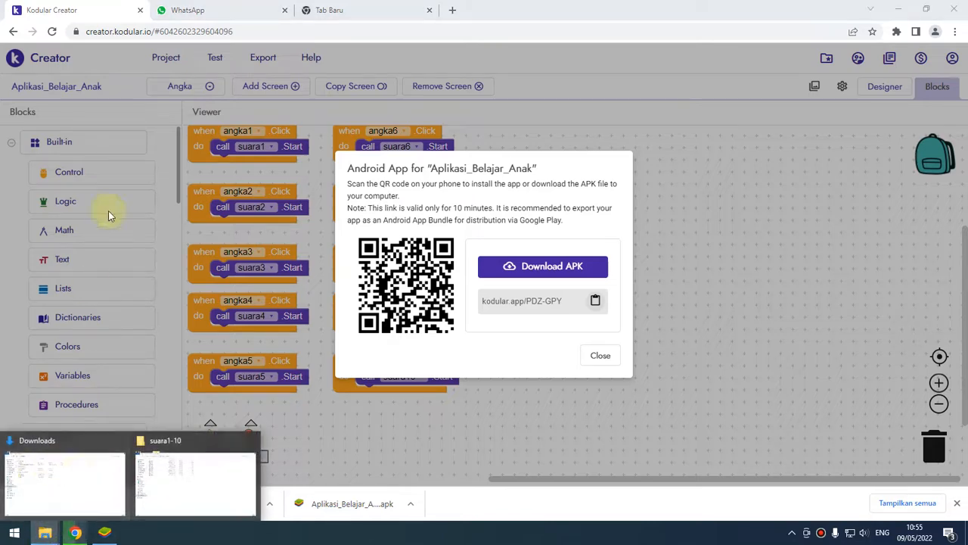
click(82, 479)
right_click(210, 310)
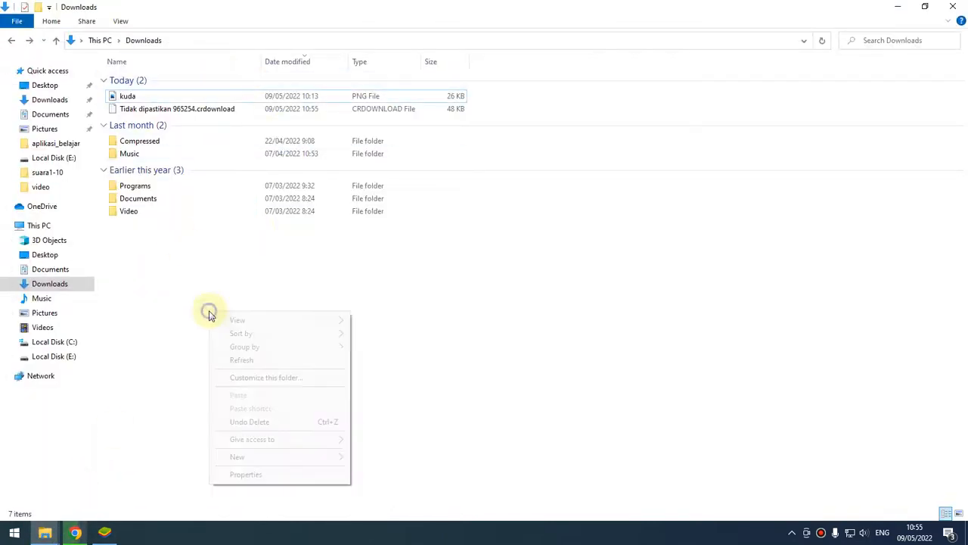
click(242, 359)
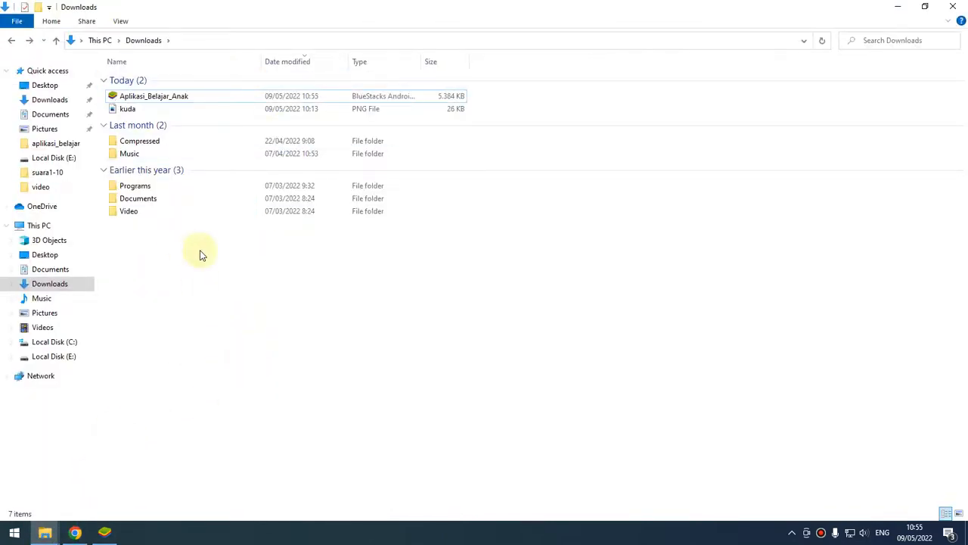
click(75, 531)
- Install the new Aplikasi_Belajar_Anak APK from the Downloads folder in BlueStacks and show the installed apps
mouse_move(50, 533)
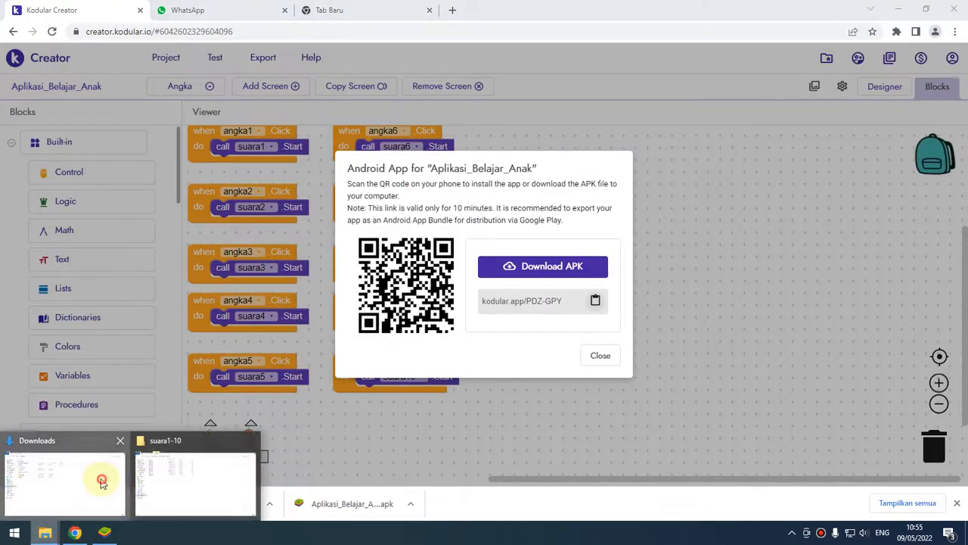
click(95, 479)
click(143, 97)
double_click(144, 97)
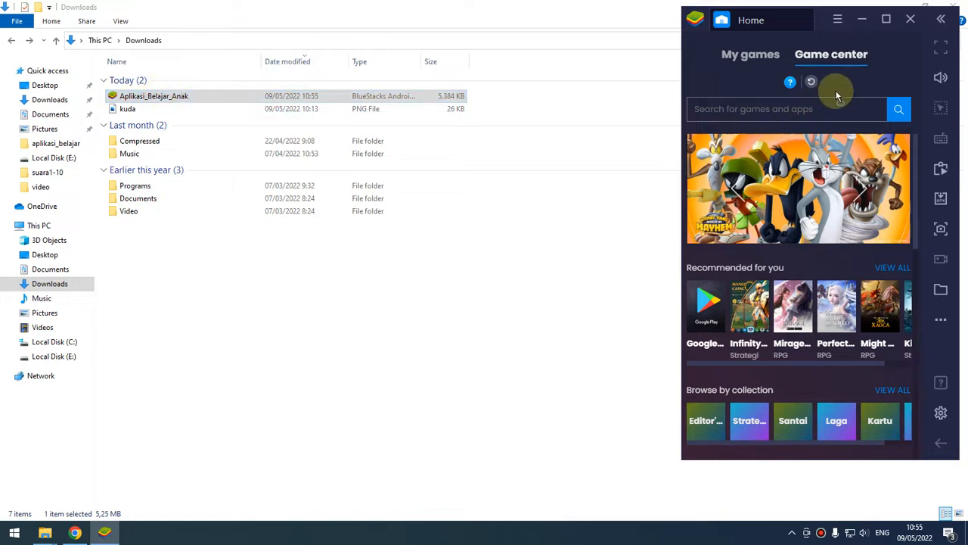
click(747, 56)
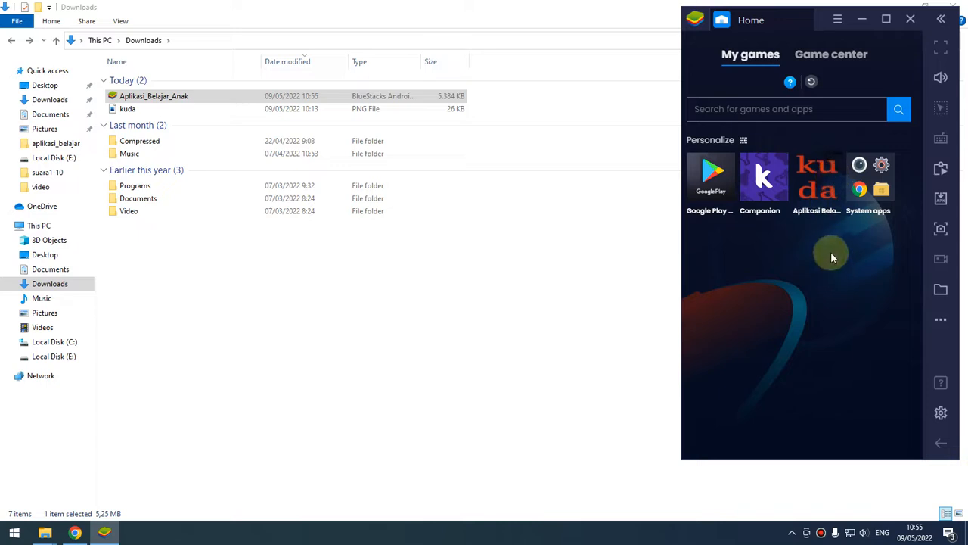
- Launch Aplikasi Belajar Anak repeatedly in BlueStacks to check its splash screen, leaving it each time, and close the app
click(817, 186)
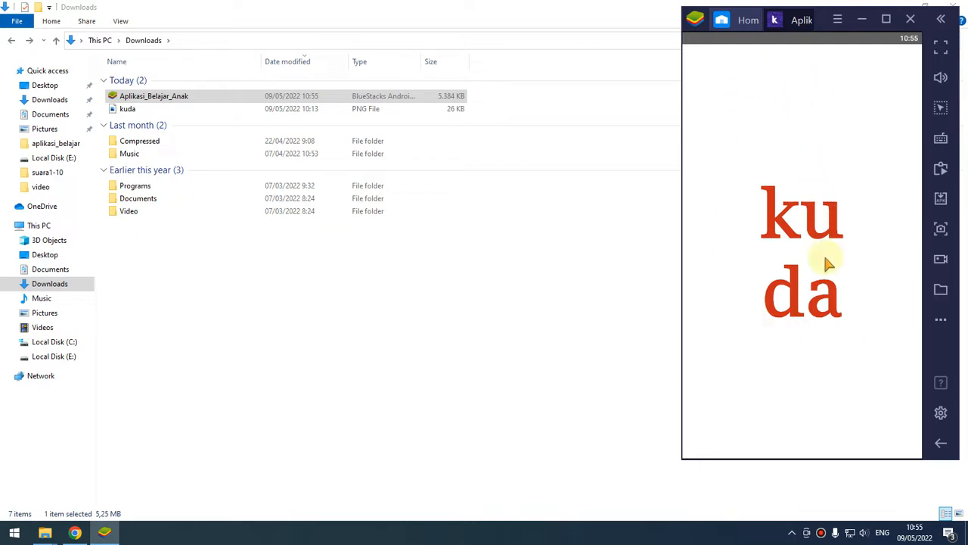
click(941, 442)
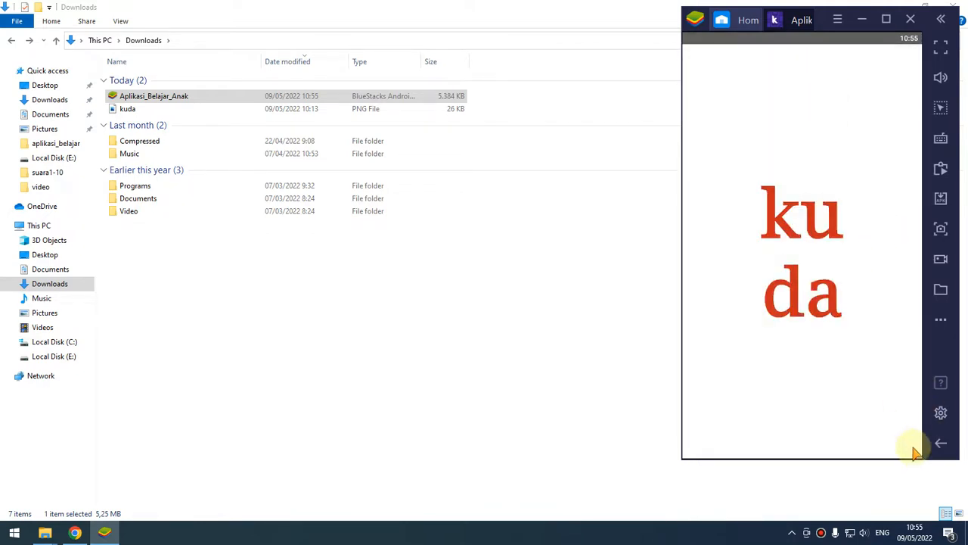
click(941, 445)
click(811, 178)
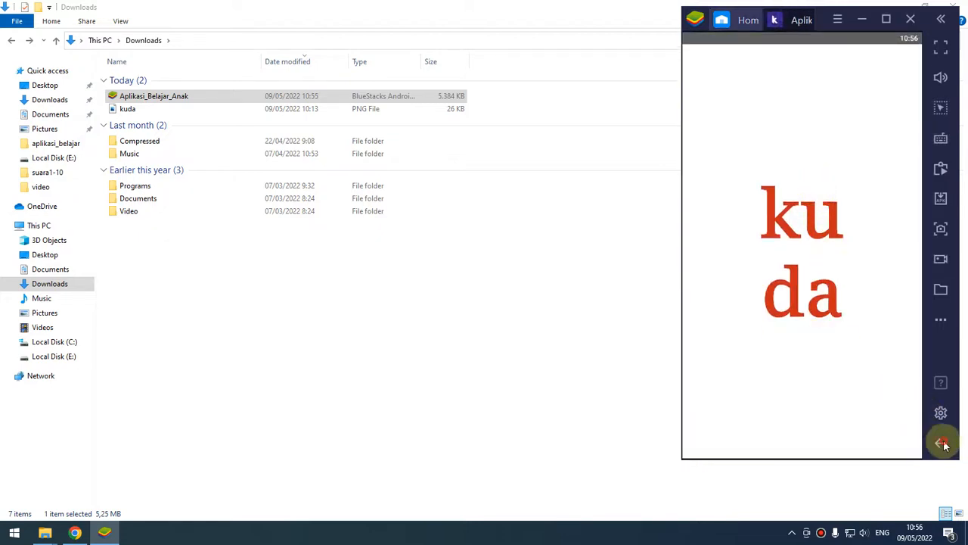
click(941, 443)
click(808, 186)
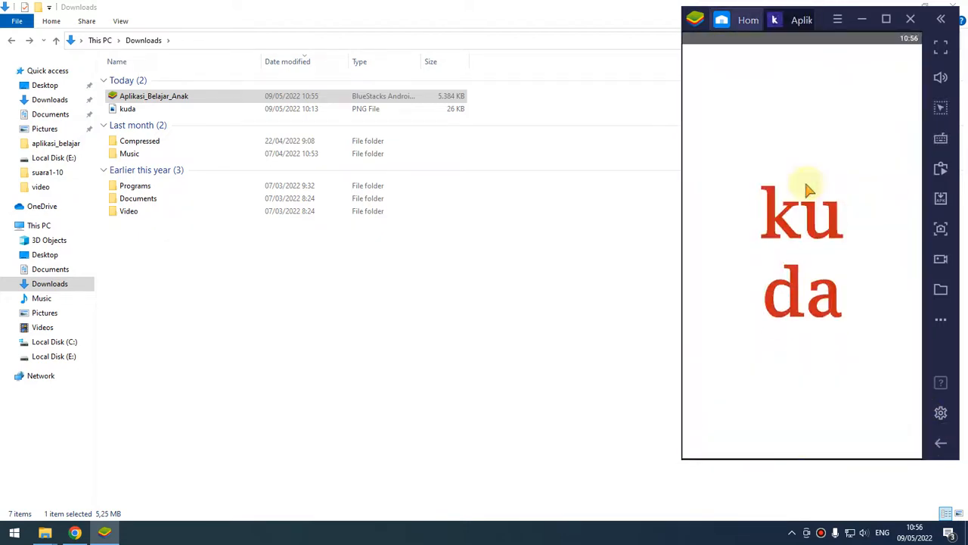
click(817, 20)
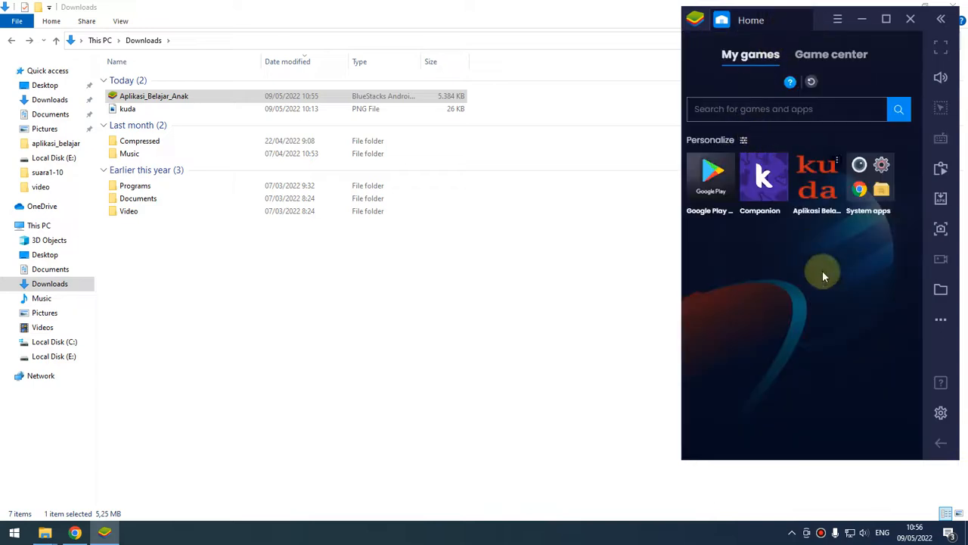
- Refresh the BlueStacks home screen, return to the installed apps and launch Aplikasi Belajar Anak again
click(813, 85)
click(746, 60)
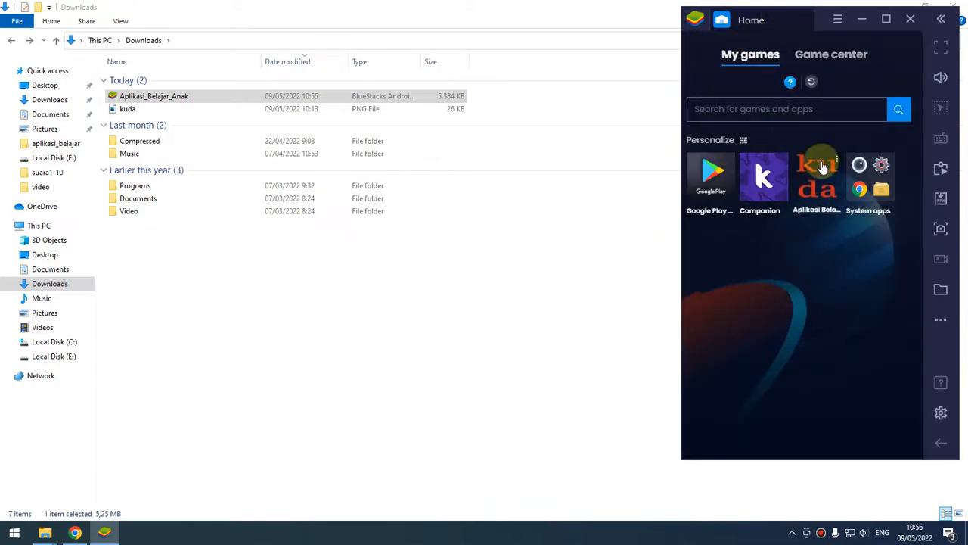
click(815, 184)
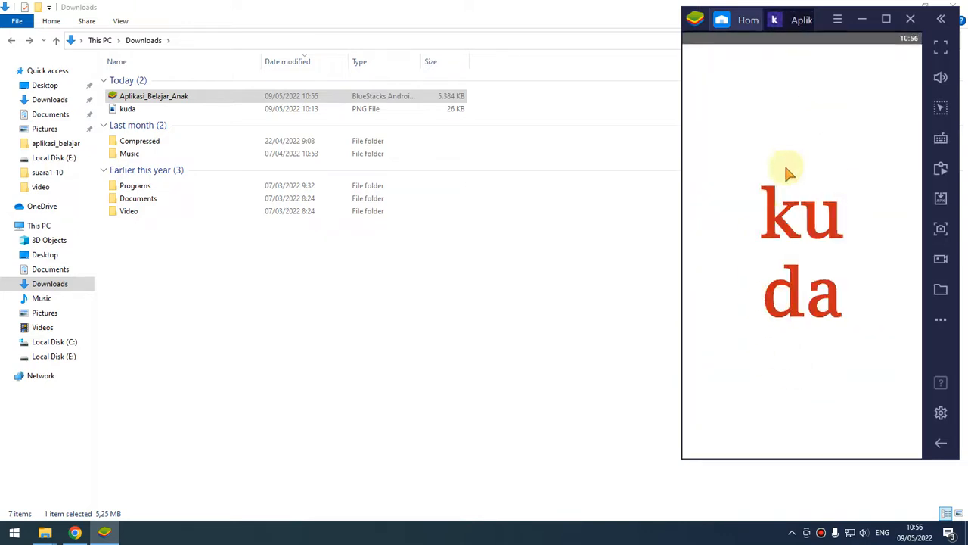